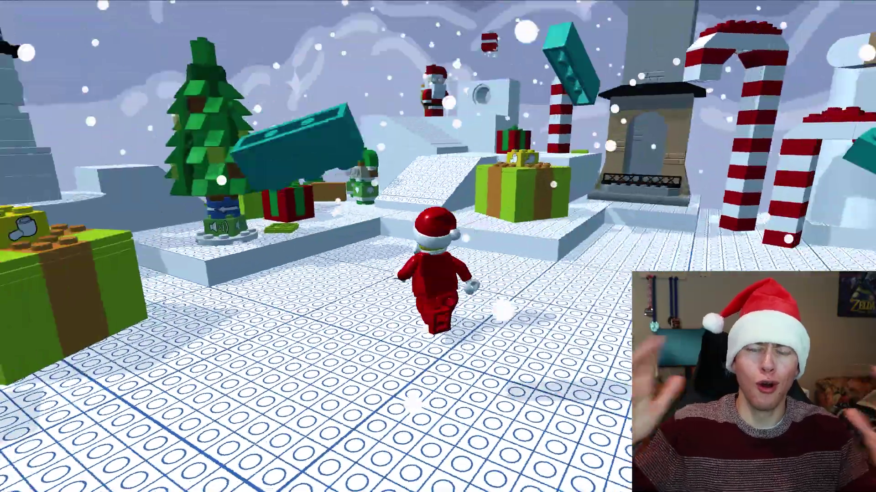
{"action": "key", "text": "w"}
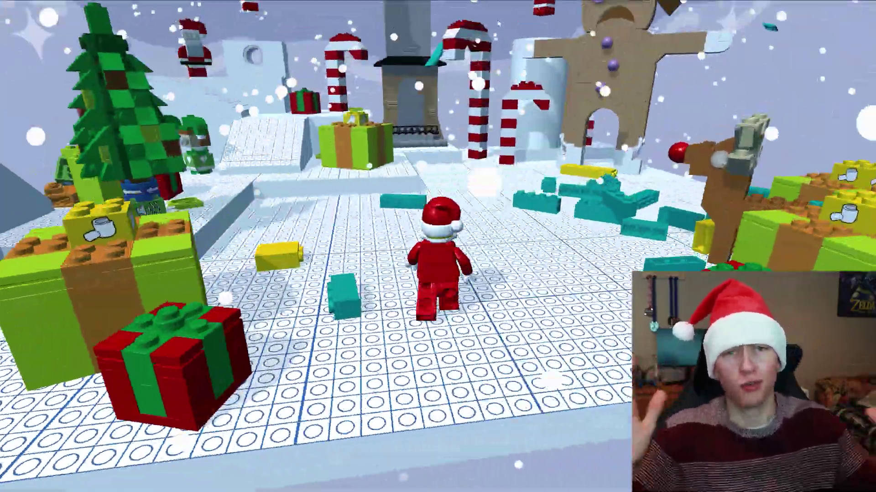
{"action": "key", "text": "w"}
{"action": "key", "text": "w"}
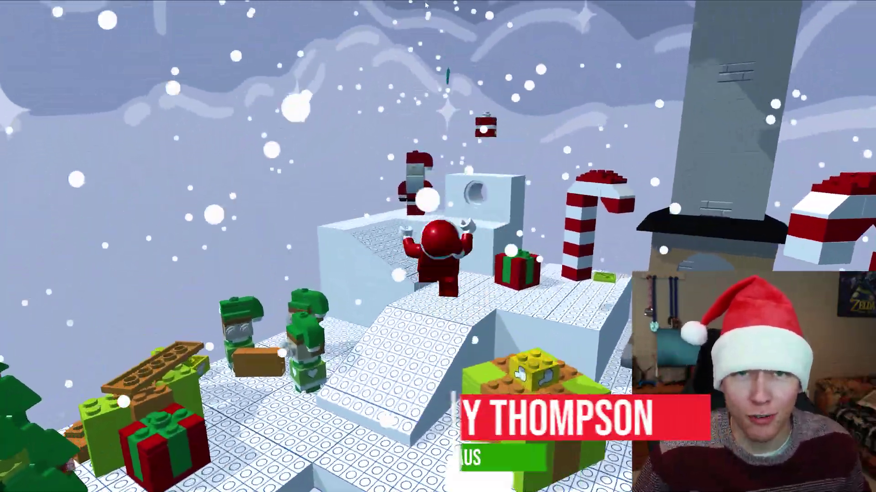
{"action": "key", "text": "w"}
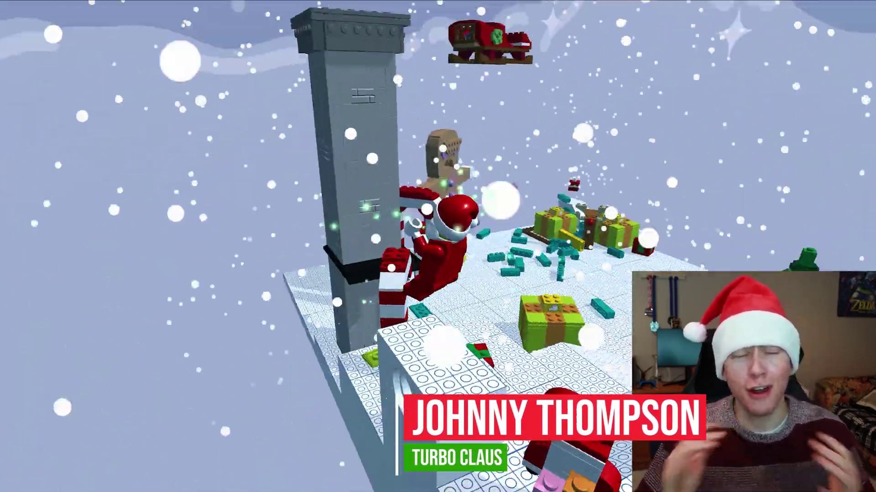
{"action": "key", "text": "w"}
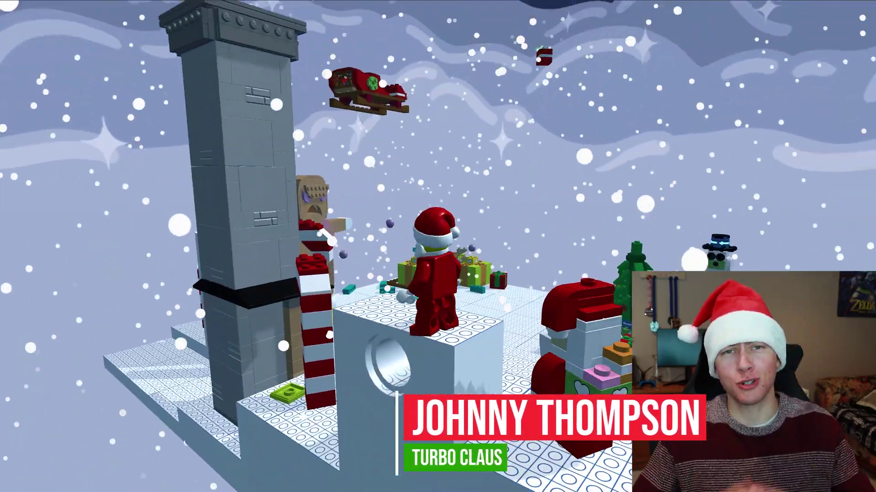
{"action": "key", "text": "space"}
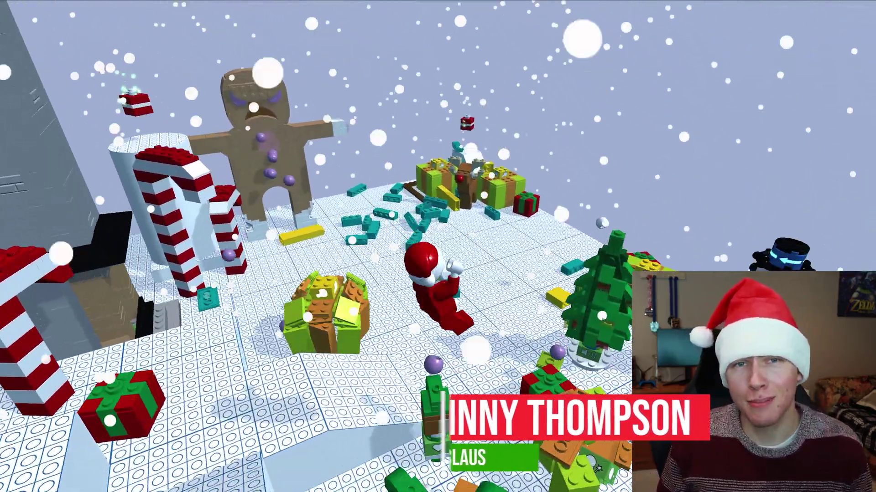
{"action": "key", "text": "w"}
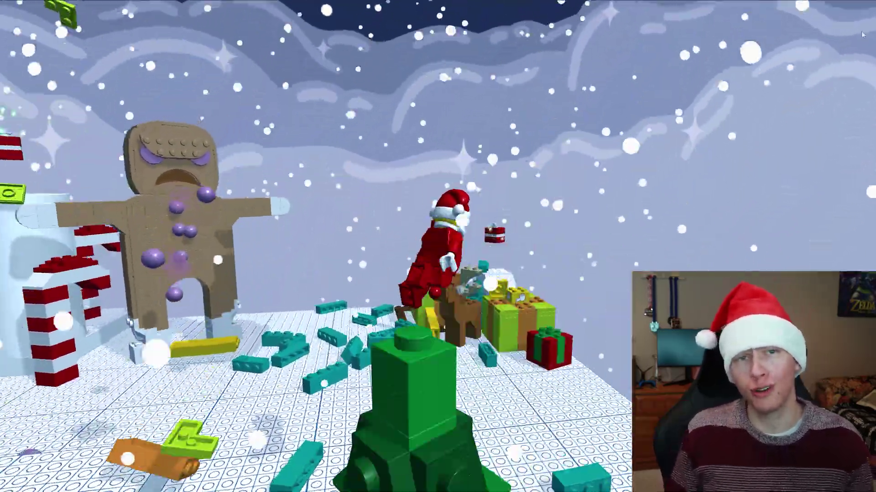
{"action": "key", "text": "w"}
{"action": "key", "text": "space"}
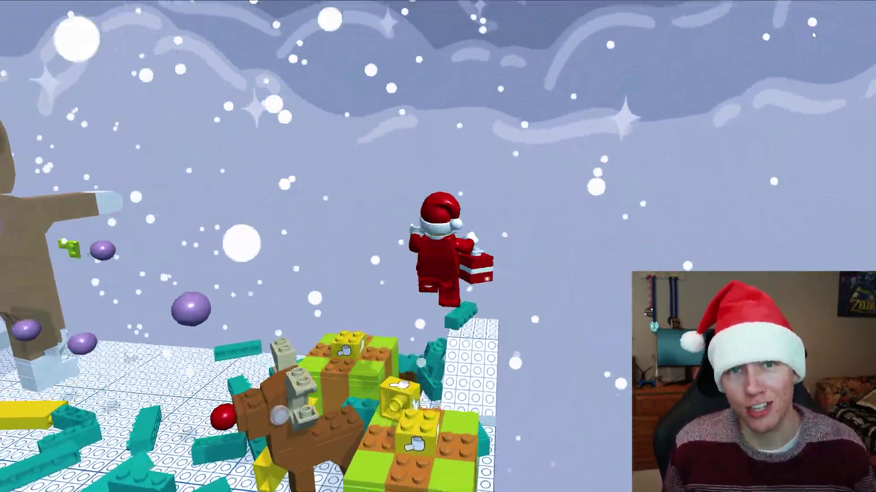
{"action": "key", "text": "w"}
{"action": "key", "text": "space"}
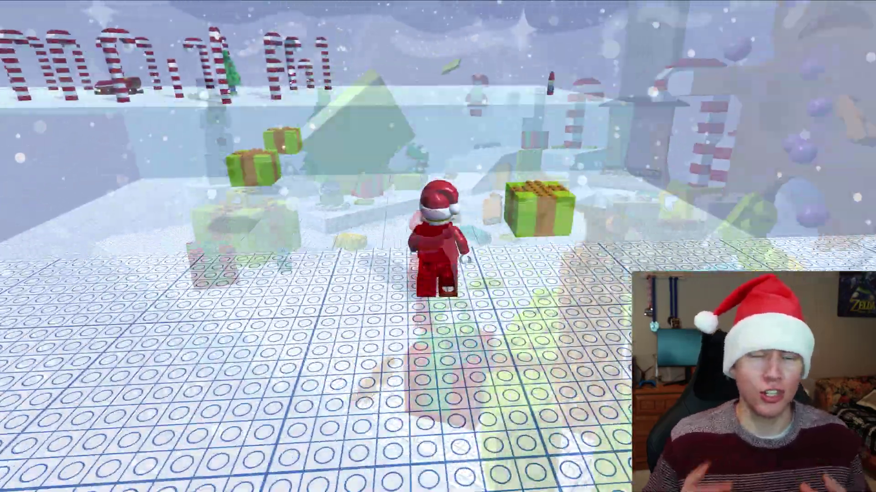
{"action": "key", "text": "space"}
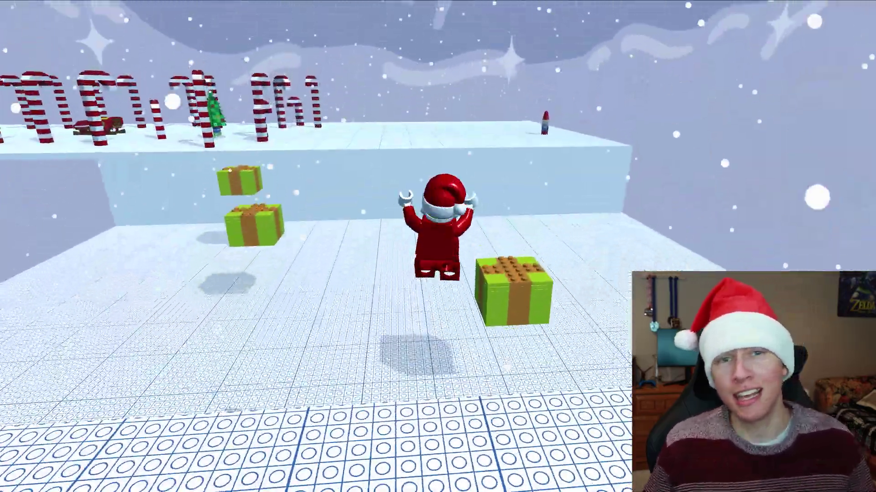
{"action": "key", "text": "space"}
{"action": "key", "text": "space"}
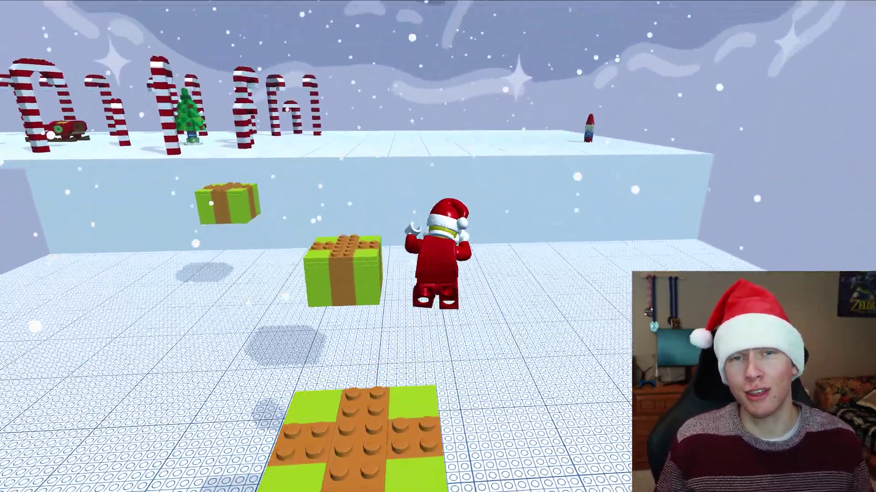
{"action": "key", "text": "space"}
{"action": "key", "text": "space"}
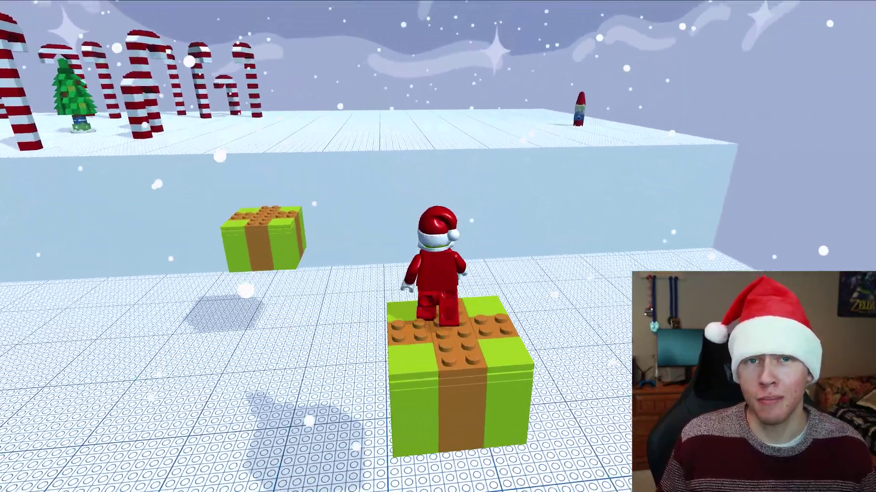
{"action": "key", "text": "space"}
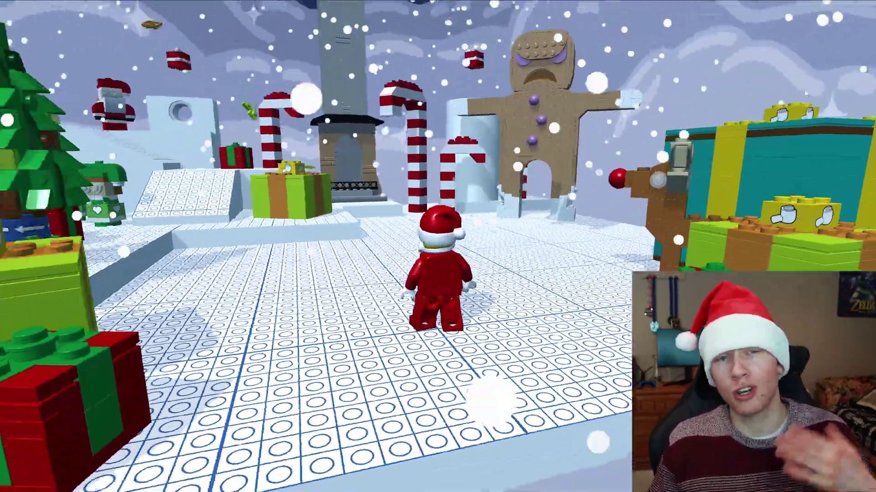
{"action": "key", "text": "w"}
{"action": "key", "text": "w"}
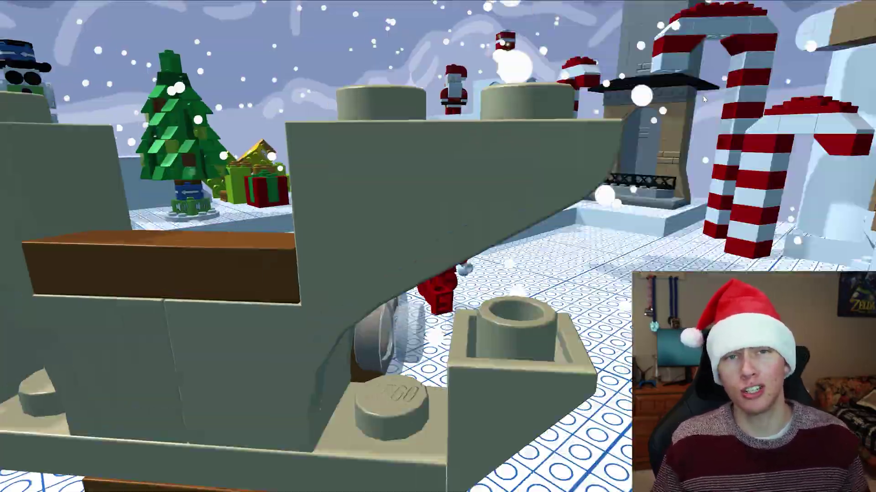
{"action": "key", "text": "w"}
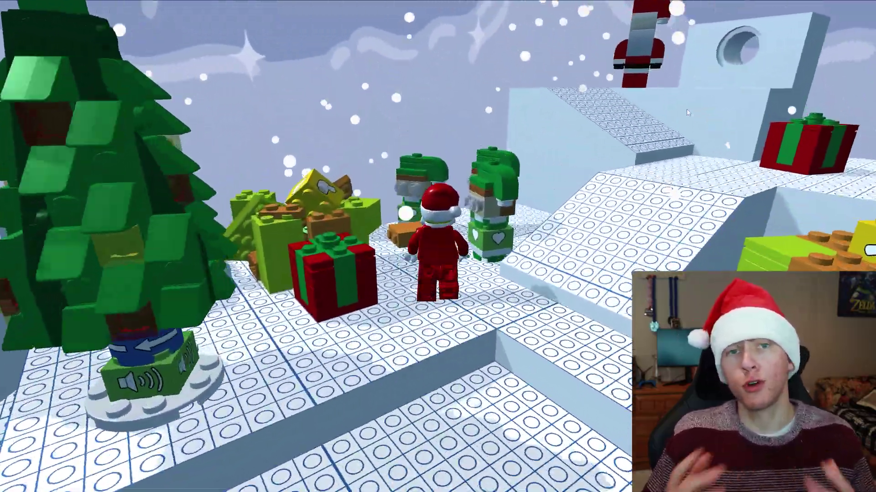
{"action": "key", "text": "w"}
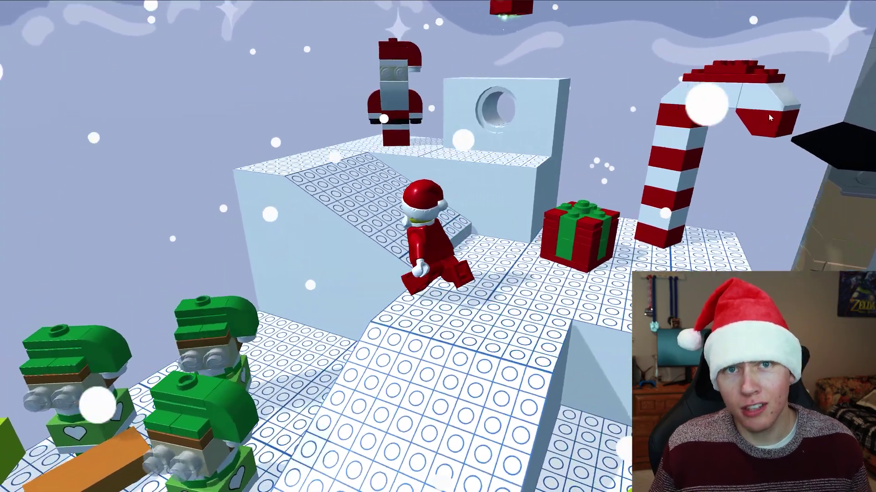
{"action": "key", "text": "w"}
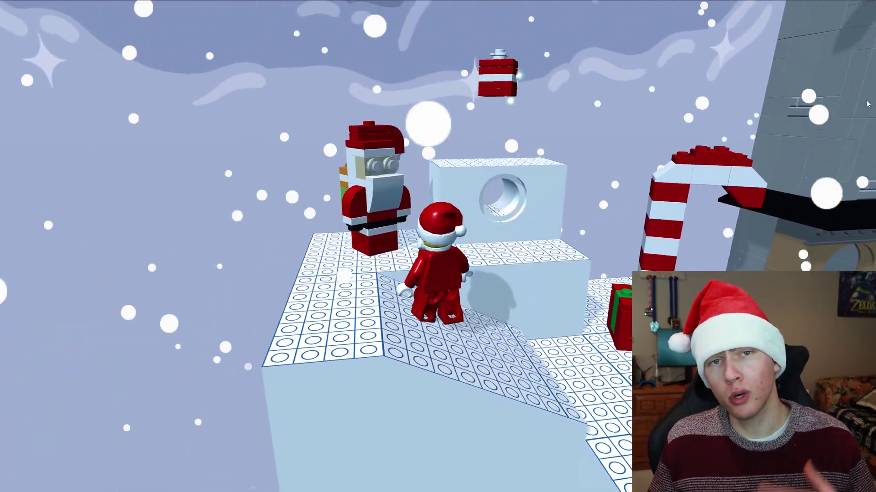
{"action": "key", "text": "space"}
{"action": "key", "text": "w"}
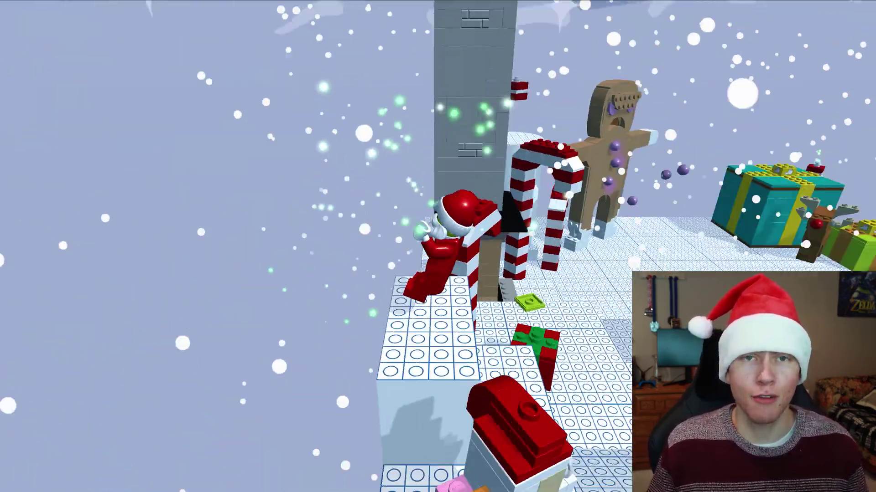
{"action": "key", "text": "space"}
{"action": "key", "text": "w"}
{"action": "key", "text": "space"}
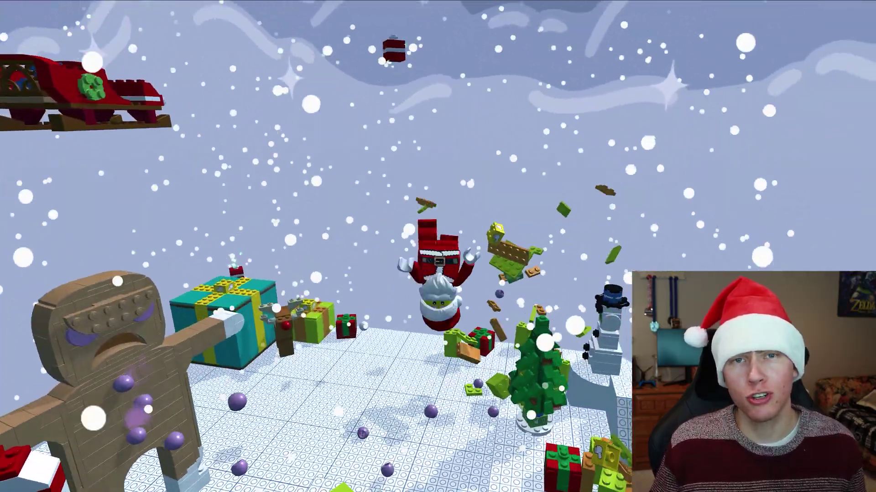
{"action": "key", "text": "w"}
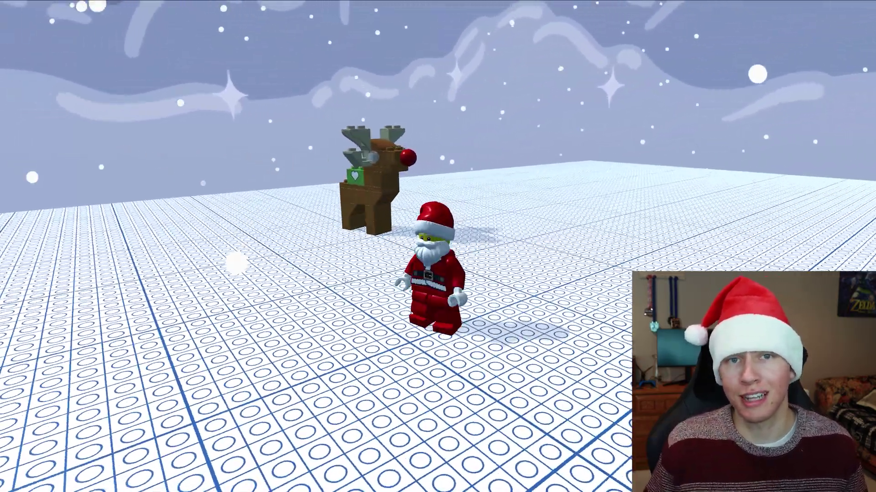
{"action": "key", "text": "w"}
{"action": "key", "text": "d"}
{"action": "key", "text": "s"}
{"action": "key", "text": "a"}
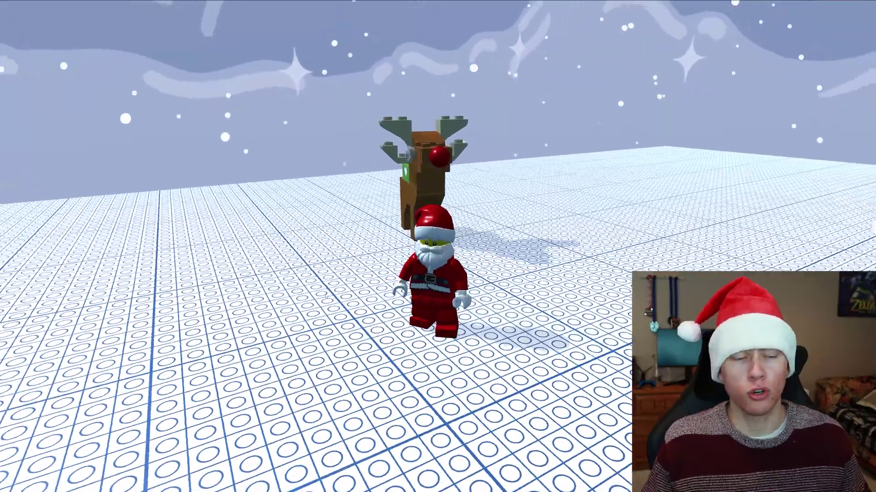
{"action": "key", "text": "d"}
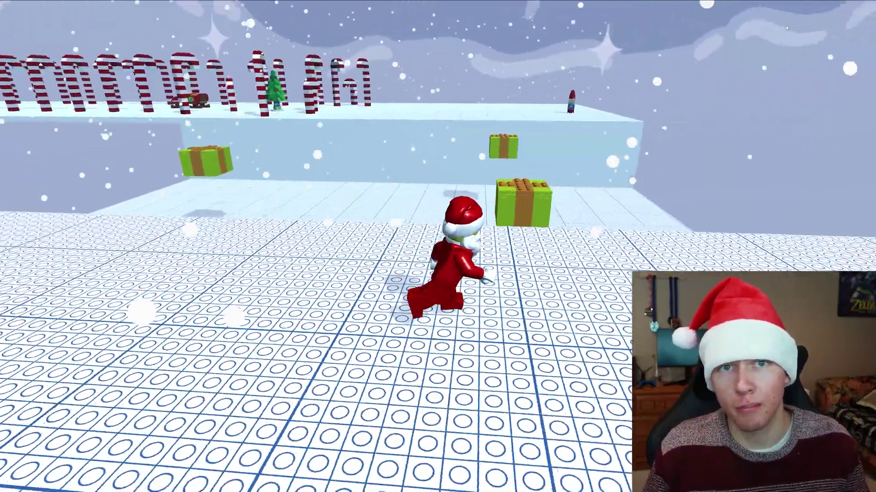
{"action": "key", "text": "w"}
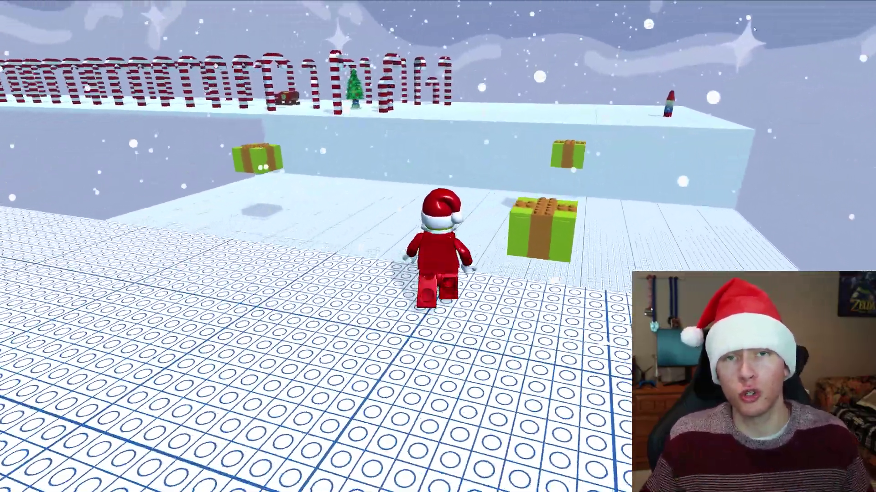
{"action": "key", "text": "w"}
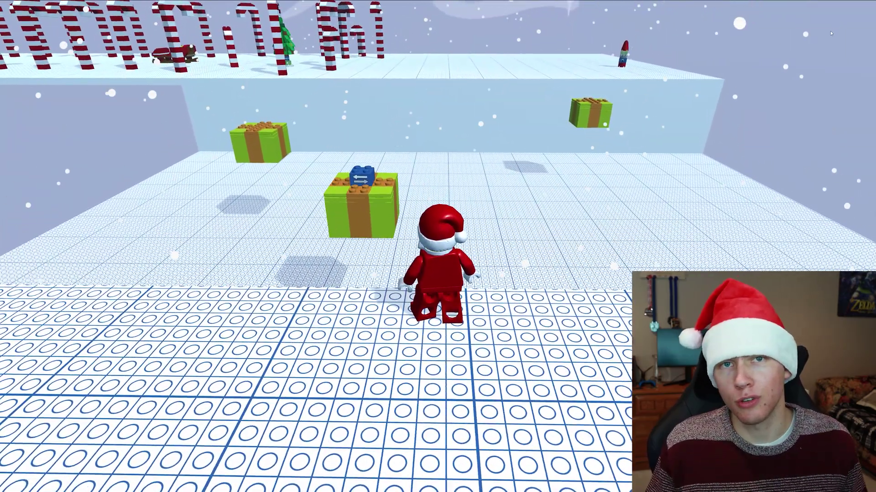
{"action": "key", "text": "d"}
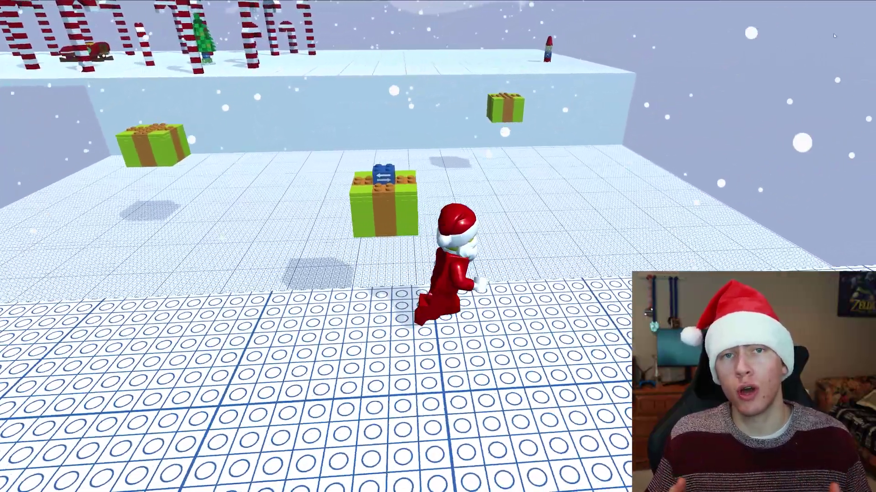
{"action": "key", "text": "s"}
{"action": "key", "text": "d"}
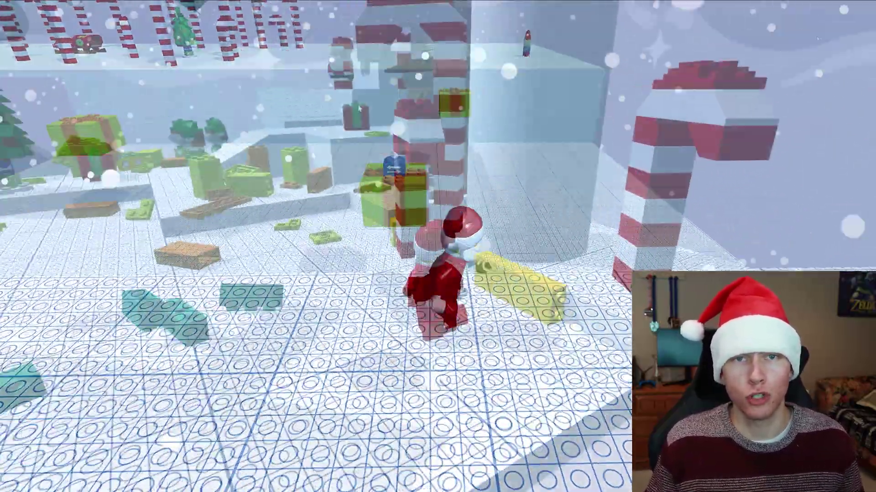
{"action": "key", "text": "w"}
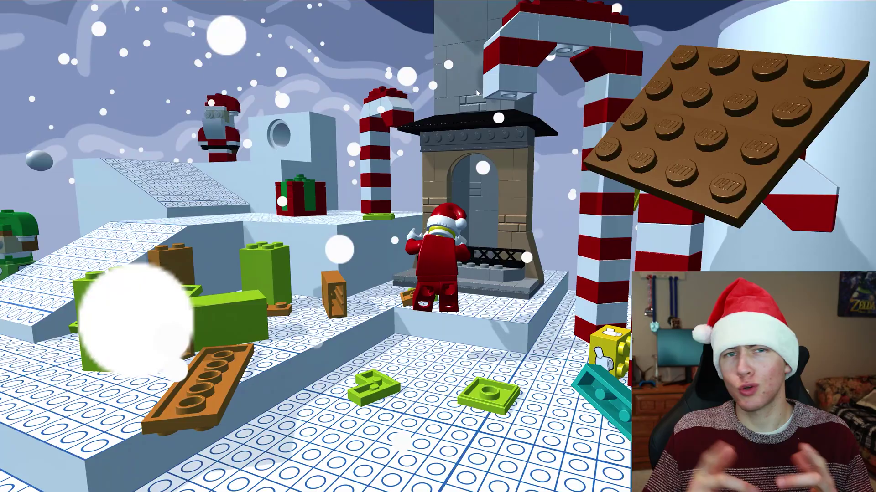
{"action": "key", "text": "w"}
{"action": "key", "text": "space"}
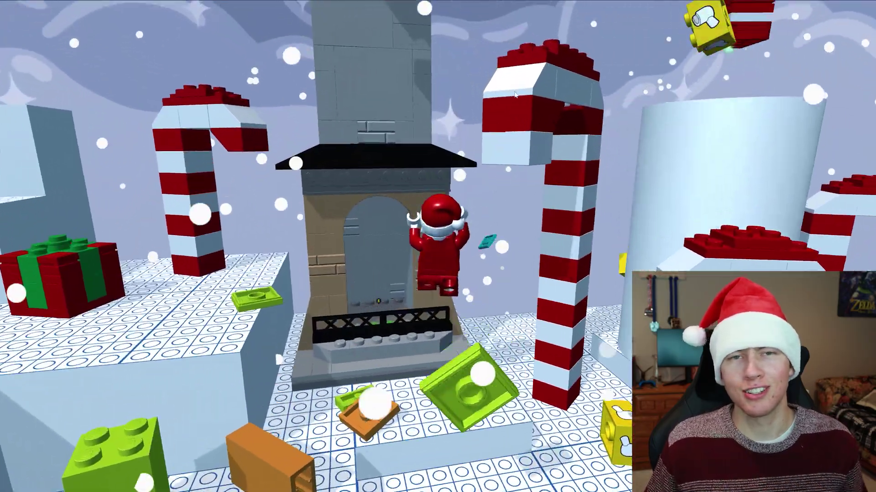
{"action": "key", "text": "e"}
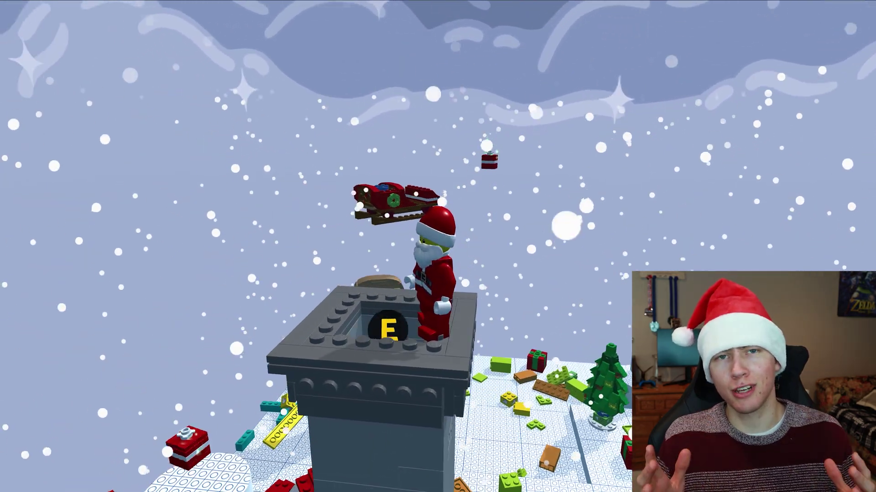
{"action": "key", "text": "w"}
{"action": "key", "text": "space"}
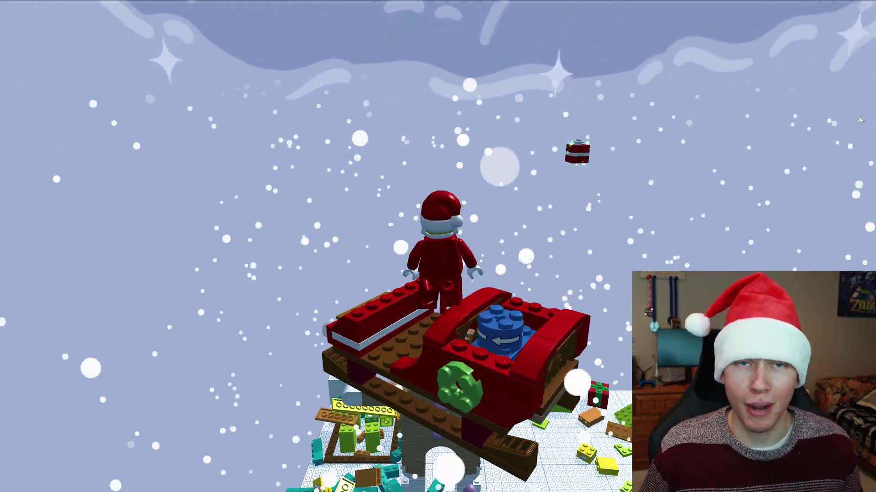
{"action": "key", "text": "d"}
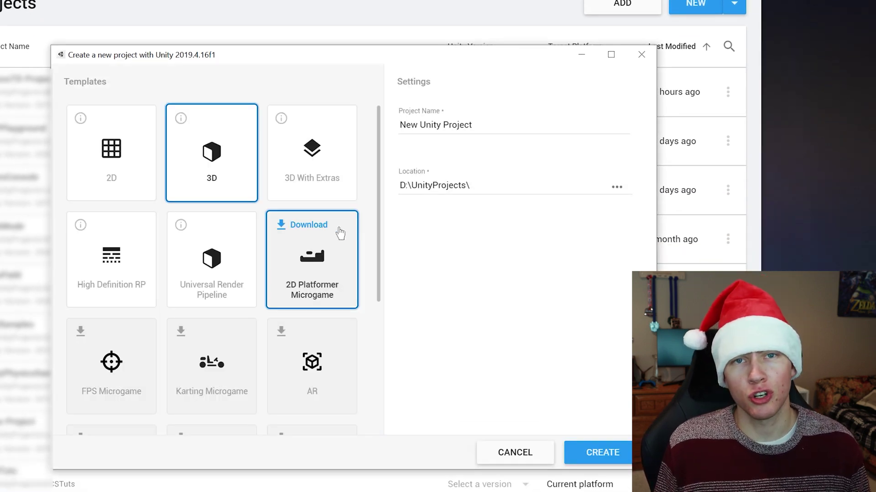
Step: Install the LEGO Microgame template and create a project from it named WinterWonderland in D:\UnityProjects\
{"action": "scroll", "coordinate": [336, 238], "scroll_direction": "down", "scroll_amount": 4}
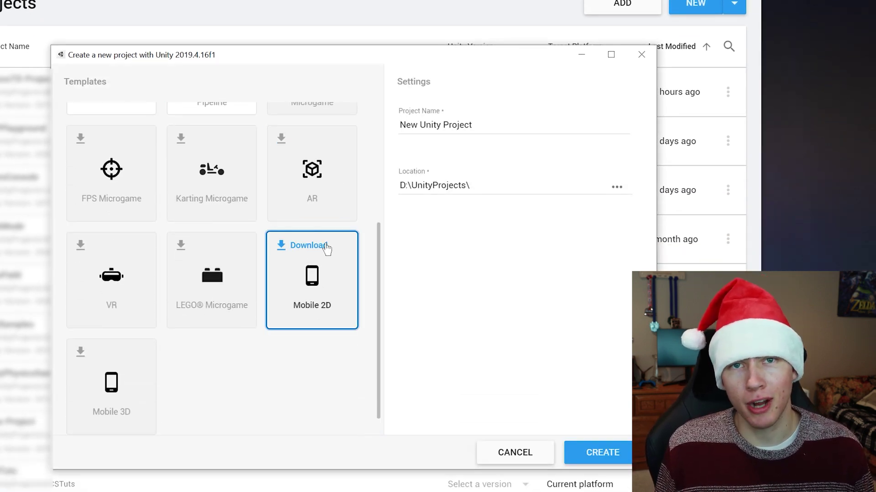
{"action": "left_click", "coordinate": [224, 259]}
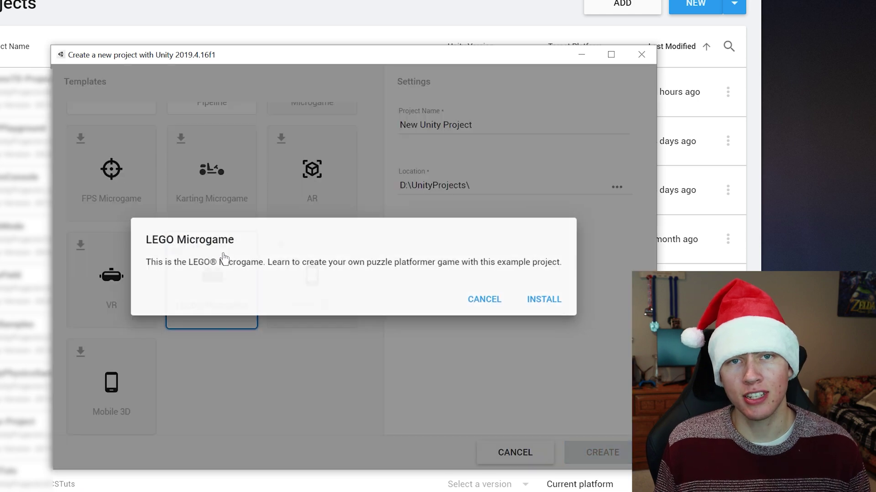
{"action": "left_click", "coordinate": [550, 300]}
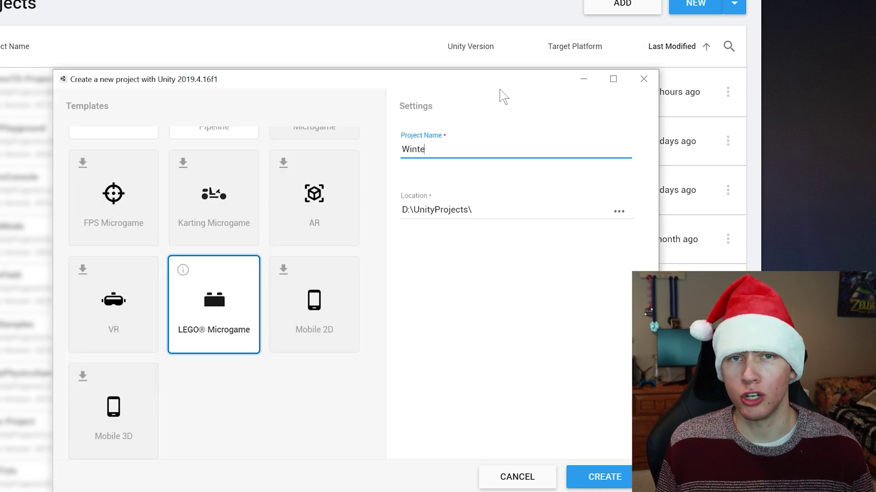
{"action": "type", "text": "WinterWonderland"}
{"action": "left_click", "coordinate": [630, 483]}
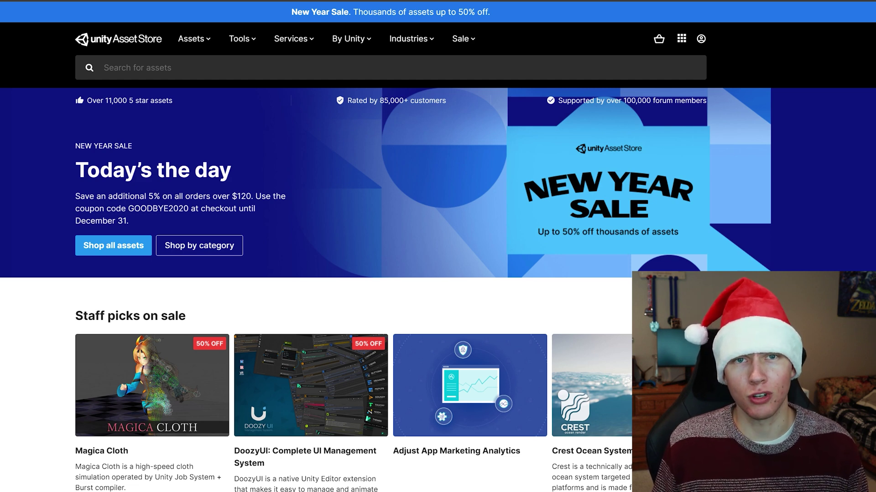
Step: Find the free Santa's Brickshop - LEGO Microgame Add-Ons pack in the Unity Asset Store and add it to the account's assets
{"action": "left_click", "coordinate": [137, 67]}
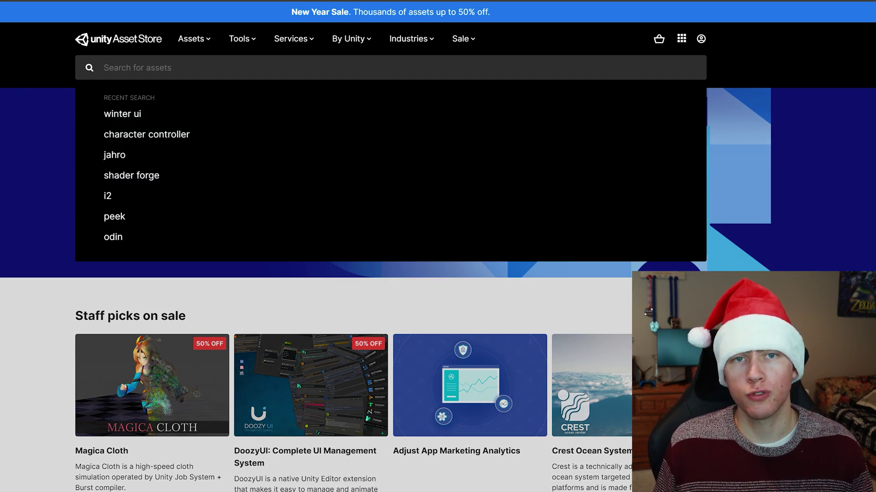
{"action": "type", "text": "le"}
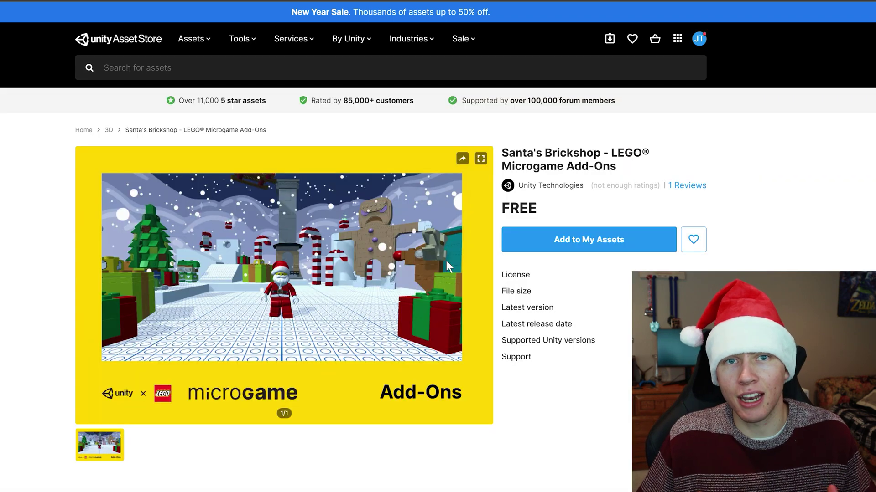
{"action": "left_click", "coordinate": [593, 240]}
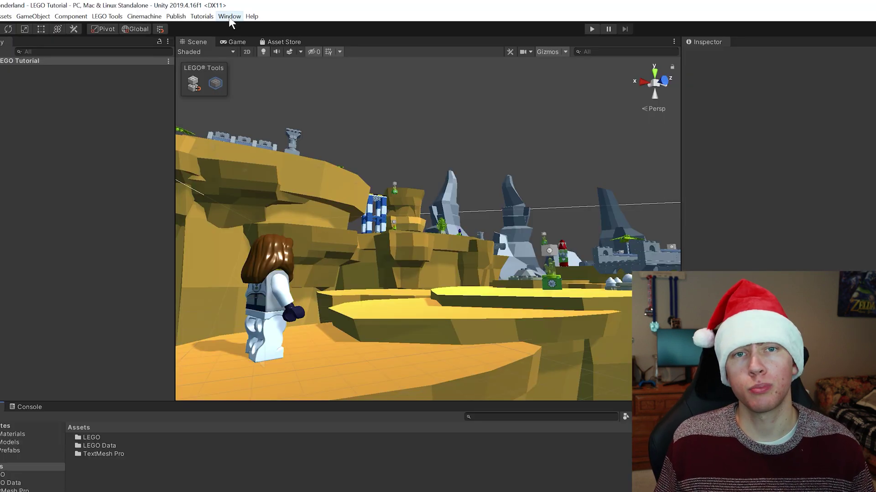
Step: Back in the Unity Editor, download Santa's Brickshop - LEGO Microgame Add-Ons from the owned assets in the Package Manager
{"action": "left_click", "coordinate": [230, 16]}
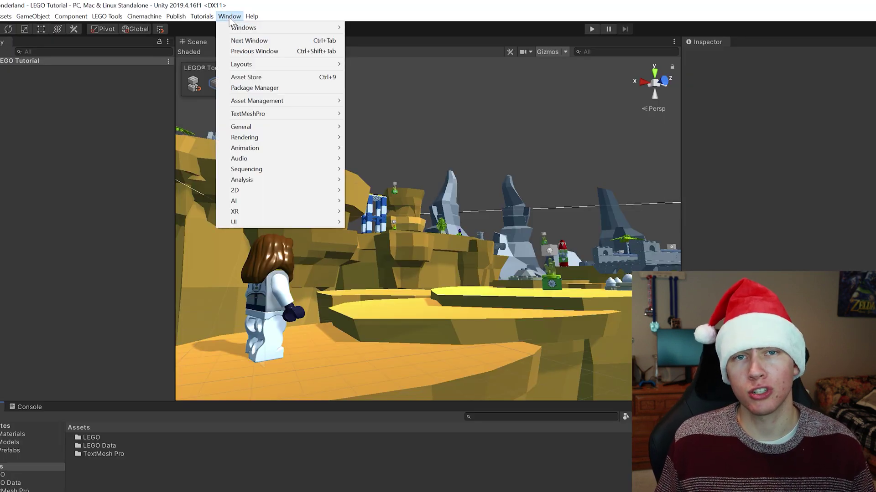
{"action": "left_click", "coordinate": [261, 90]}
{"action": "left_click", "coordinate": [216, 223]}
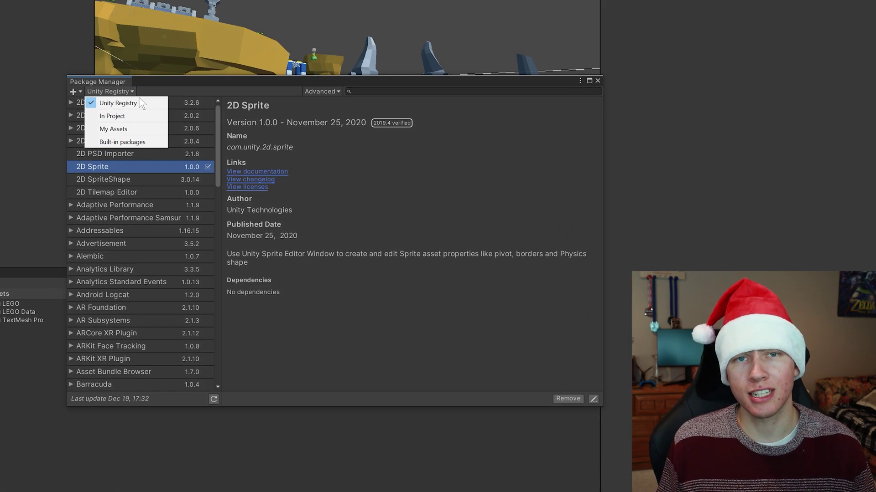
{"action": "left_click", "coordinate": [123, 129]}
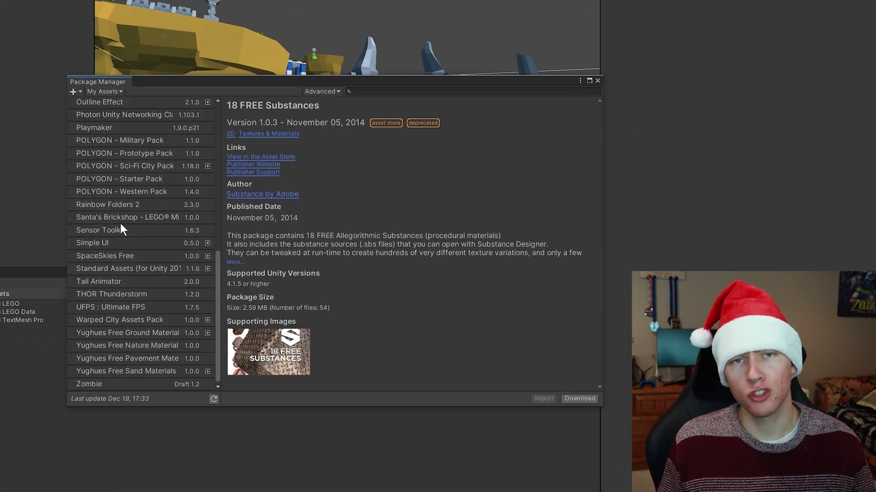
{"action": "left_click", "coordinate": [122, 218]}
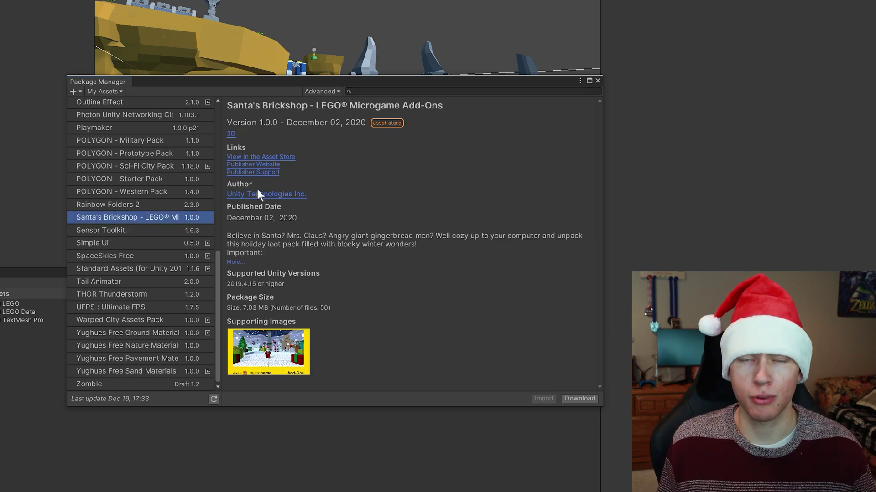
{"action": "left_click", "coordinate": [589, 400]}
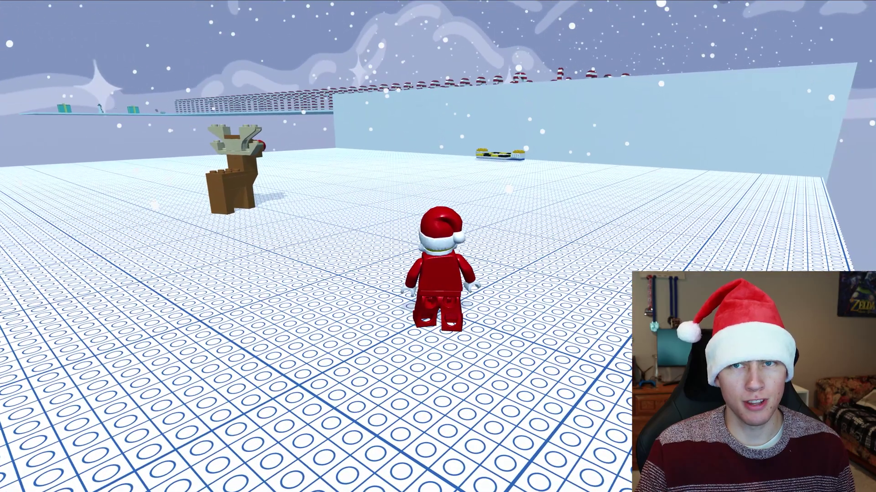
Step: Playtest the winter scene by walking the Santa minifig around the brick-built reindeer
{"action": "key", "text": "w"}
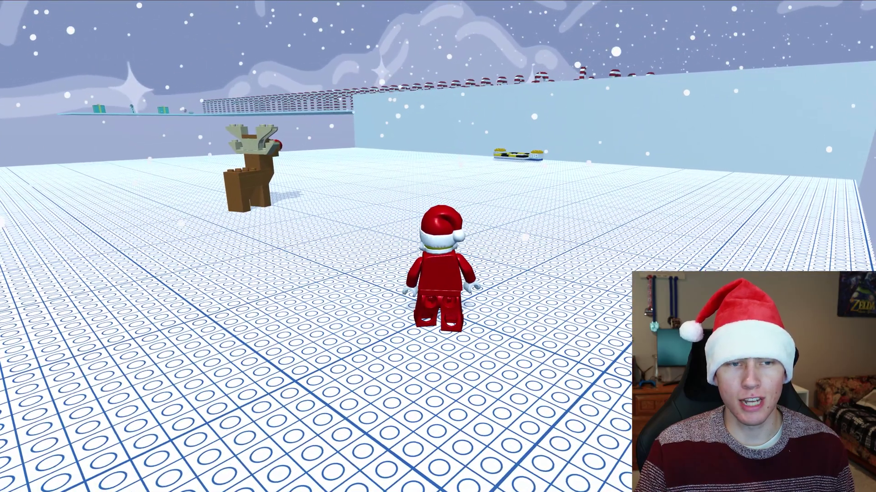
{"action": "key", "text": "d"}
{"action": "key", "text": "w"}
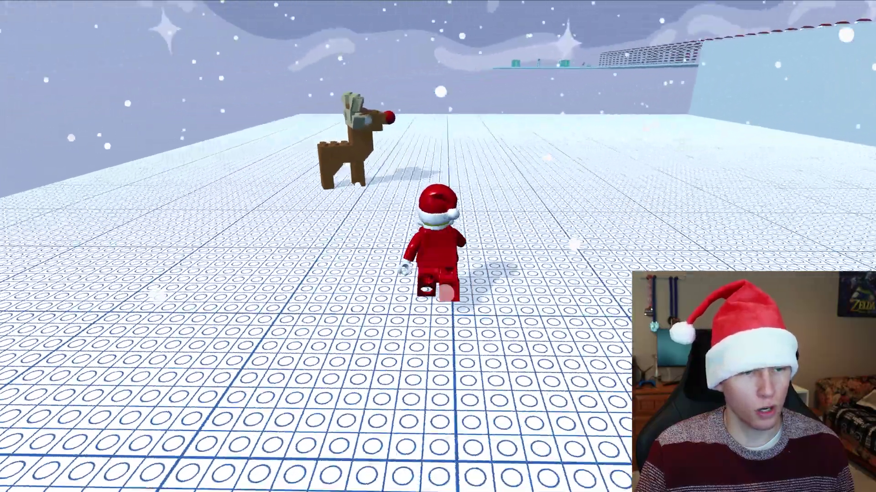
{"action": "key", "text": "s"}
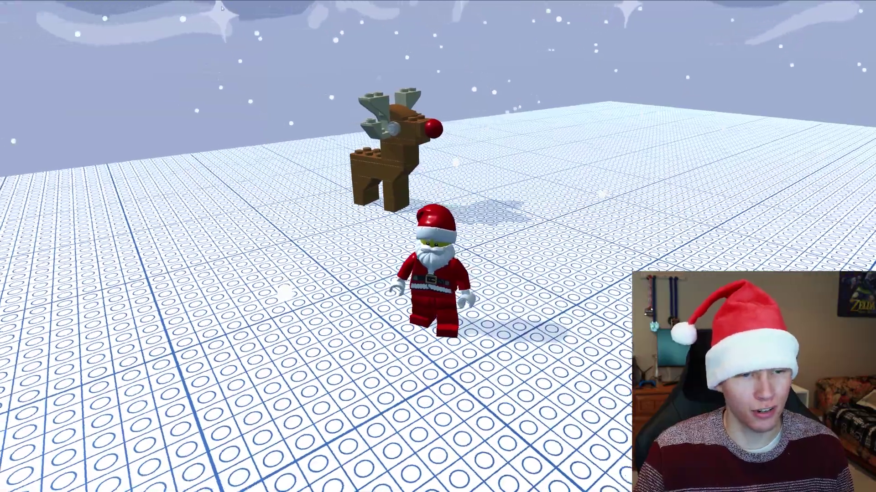
{"action": "key", "text": "w"}
{"action": "key", "text": "s"}
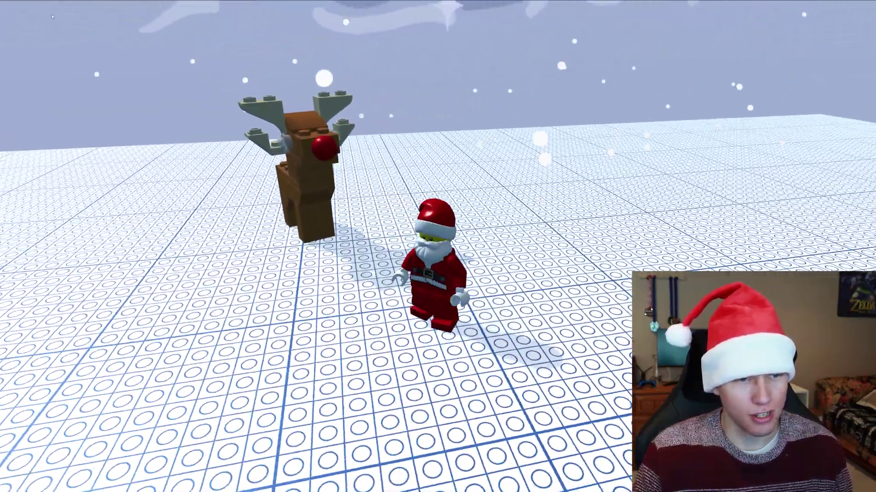
{"action": "key", "text": "d"}
{"action": "key", "text": "a"}
{"action": "key", "text": "s"}
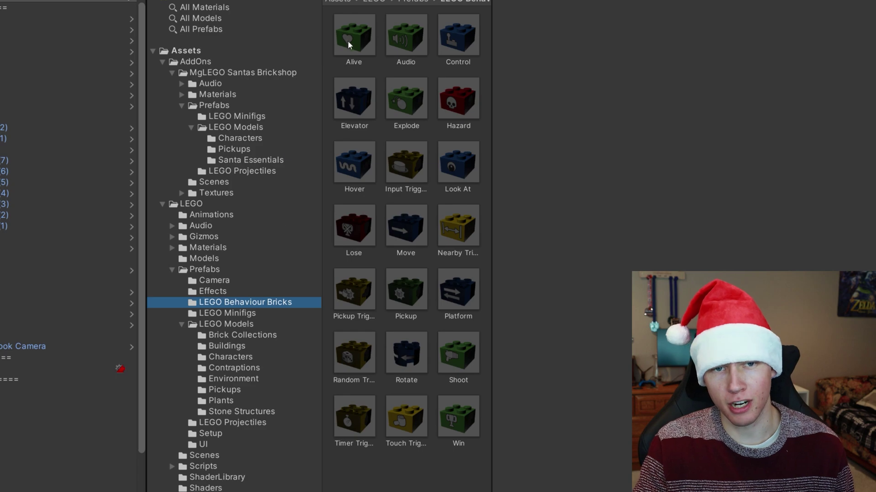
Step: Place an Alive behaviour brick on the reindeer's back and playtest the scene by walking Santa around it
{"action": "left_click_drag", "start_coordinate": [348, 45], "coordinate": [546, 341]}
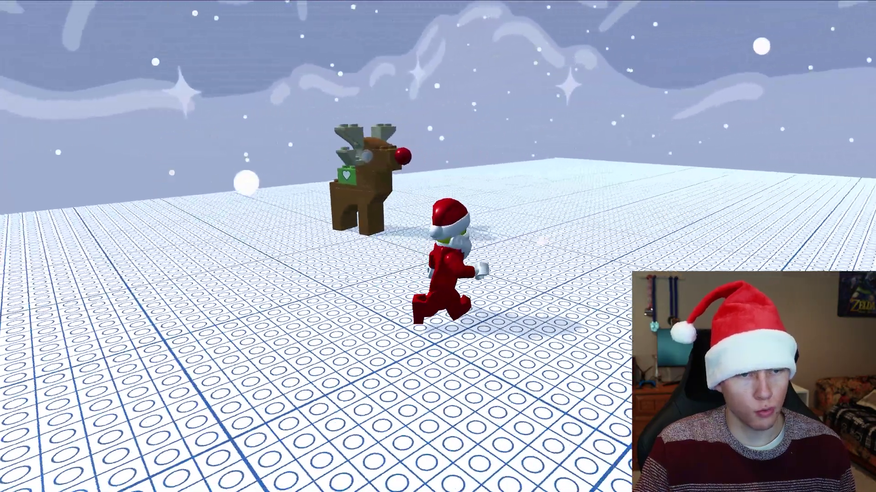
{"action": "key", "text": "w"}
{"action": "key", "text": "d"}
{"action": "key", "text": "s"}
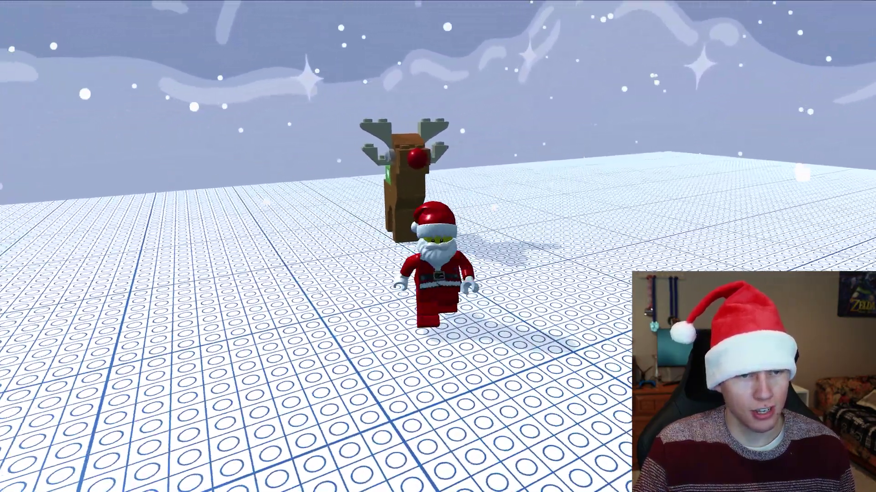
{"action": "key", "text": "a"}
{"action": "key", "text": "w"}
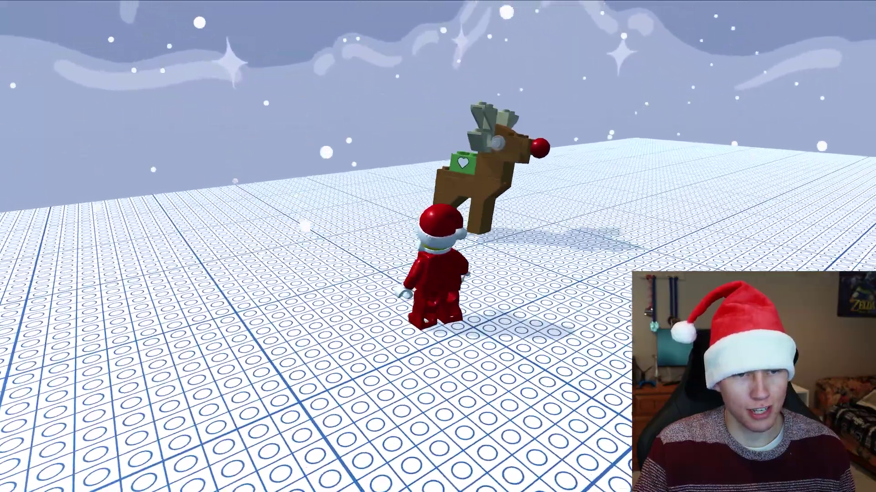
{"action": "key", "text": "a"}
{"action": "key", "text": "s"}
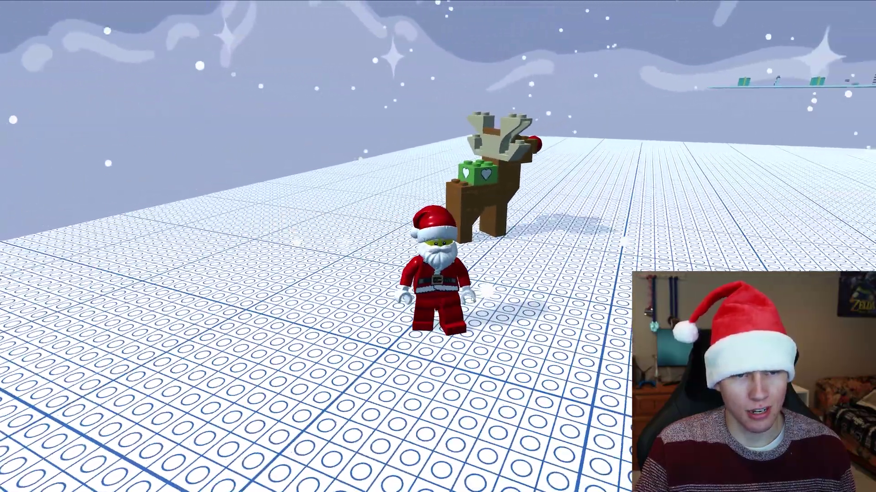
Step: Run Santa up to the reindeer and jump onto it to check how it reacts in the playtest
{"action": "key", "text": "d"}
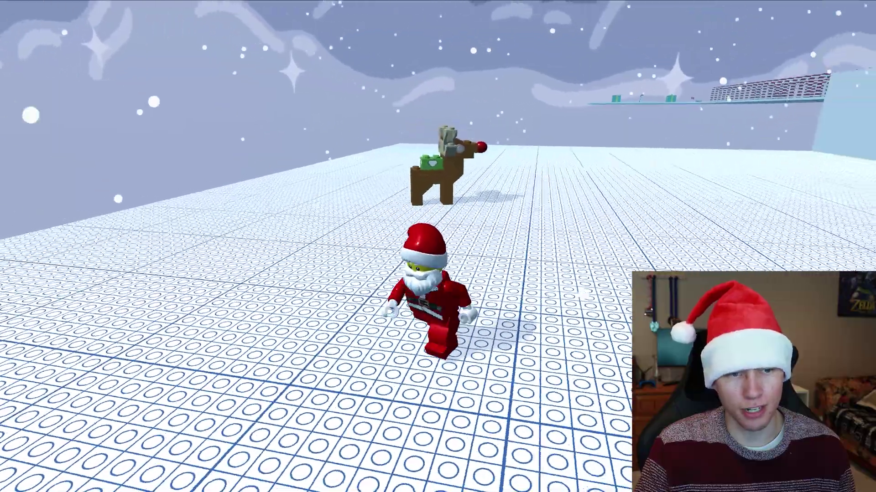
{"action": "key", "text": "w"}
{"action": "key", "text": "space"}
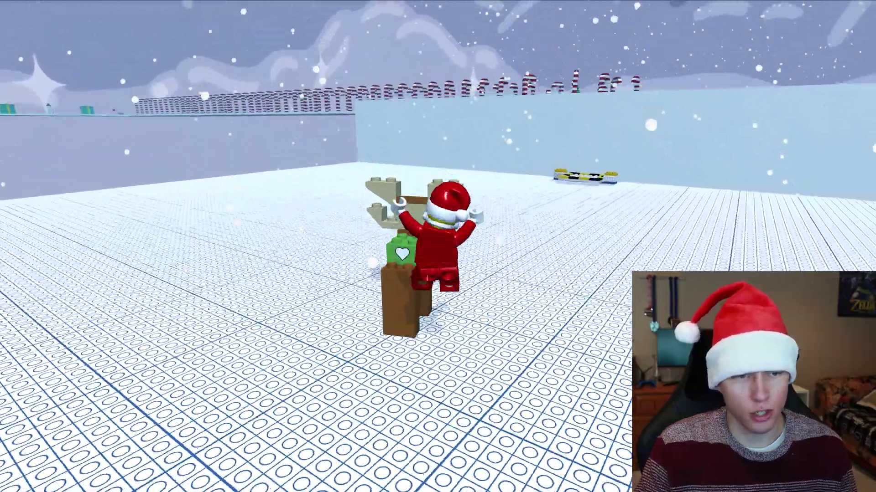
{"action": "key", "text": "s"}
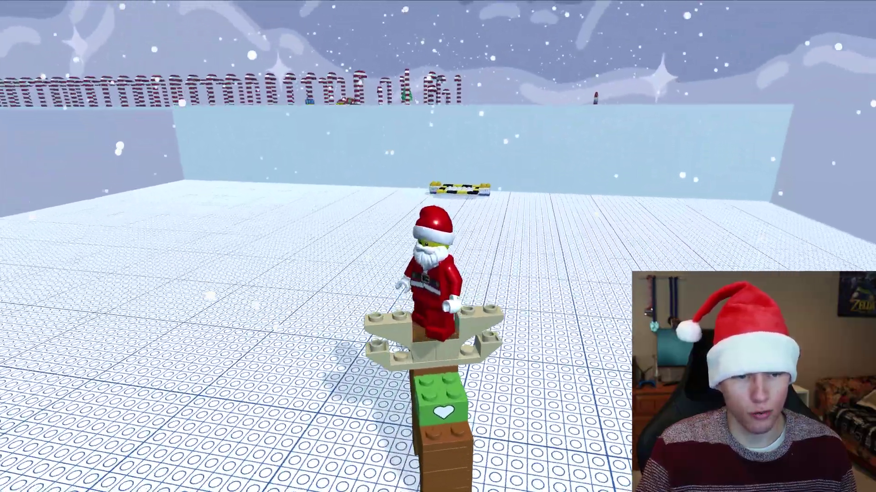
{"action": "key", "text": "d"}
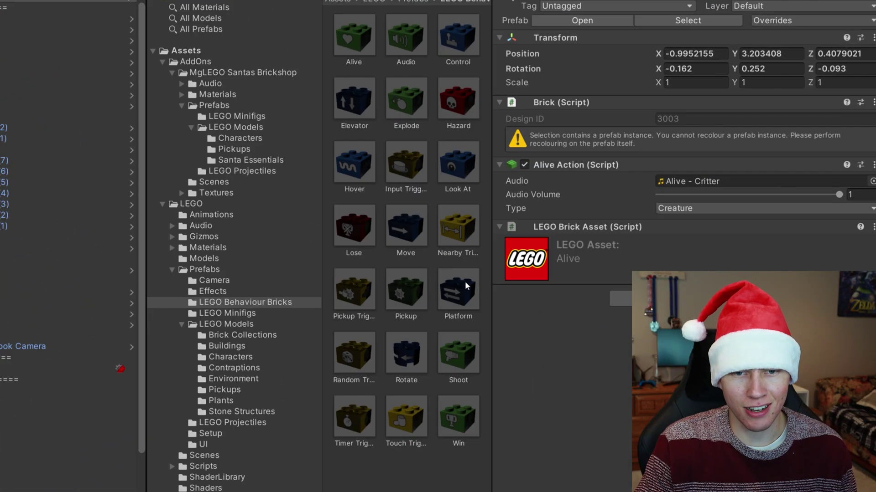
Step: Stack a Move behaviour brick on top of the Alive brick on the reindeer's back
{"action": "left_click_drag", "start_coordinate": [402, 234], "coordinate": [374, 256]}
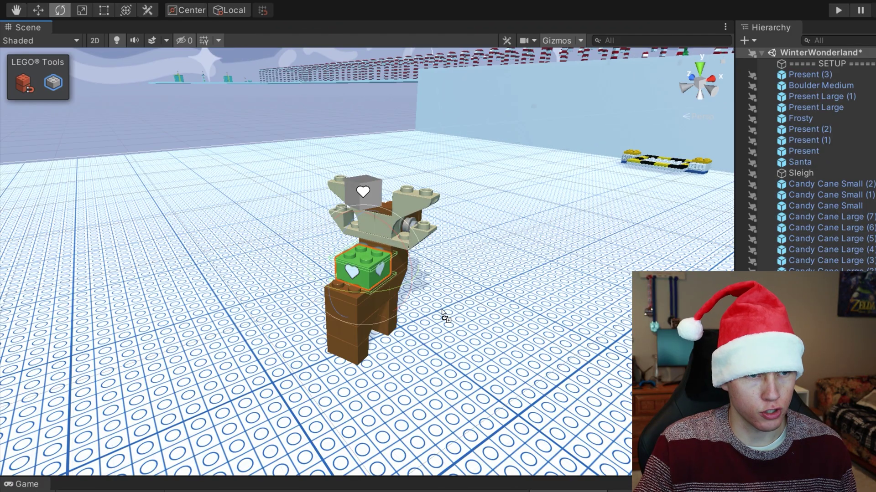
{"action": "left_click", "coordinate": [375, 255]}
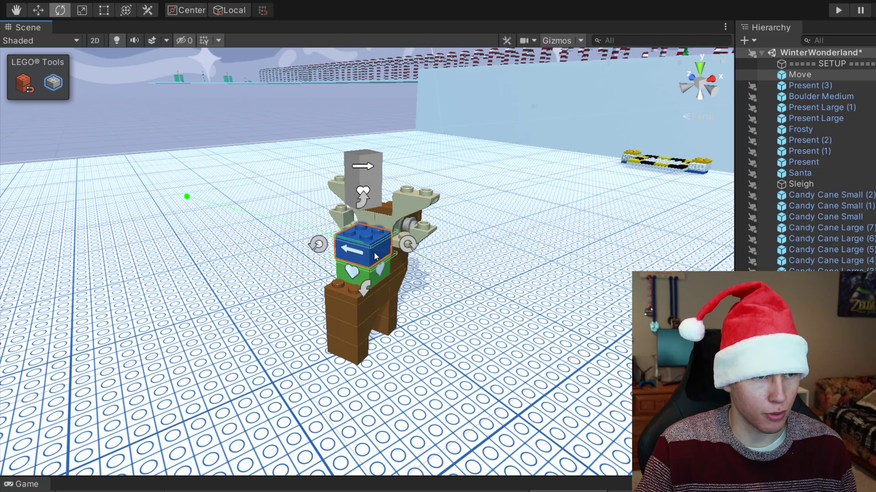
Step: Examine the Move brick's direction arrow, rotation handles and travel marker from several angles around the reindeer
{"action": "left_click_drag", "start_coordinate": [283, 291], "coordinate": [537, 306], "text": "alt"}
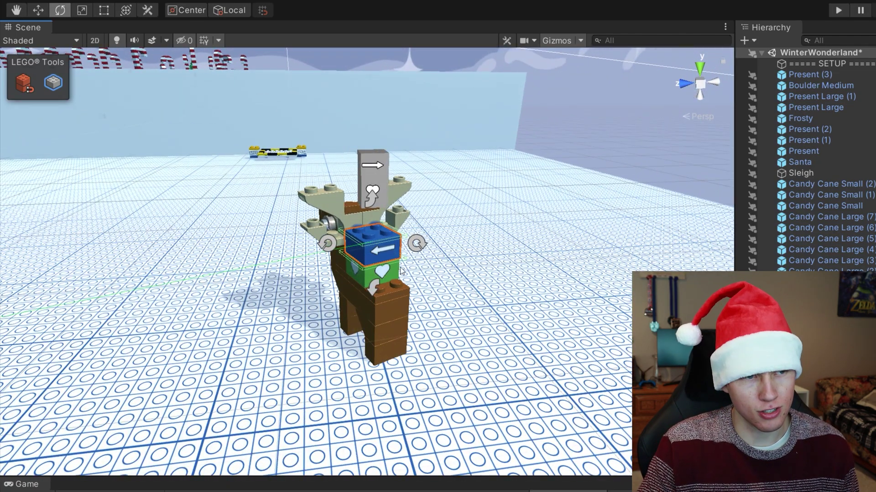
{"action": "scroll", "coordinate": [397, 265], "scroll_direction": "up", "scroll_amount": 3}
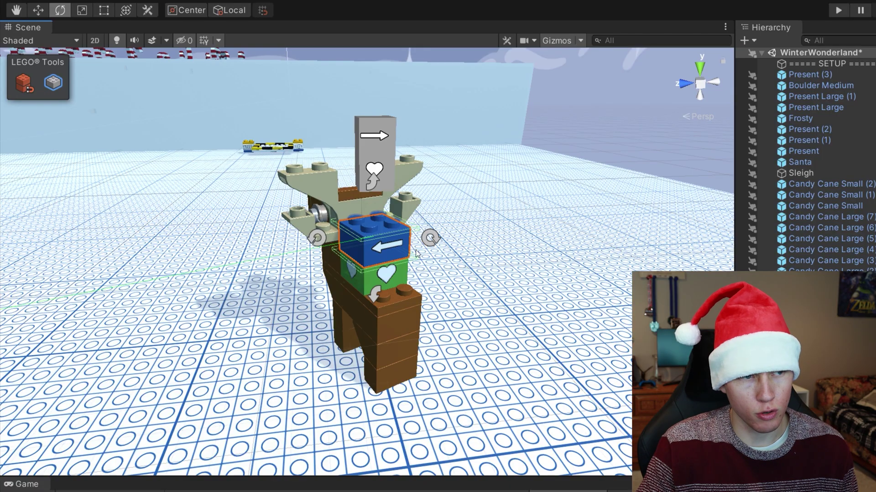
{"action": "scroll", "coordinate": [416, 254], "scroll_direction": "down", "scroll_amount": 3}
{"action": "left_click_drag", "start_coordinate": [415, 255], "coordinate": [335, 276], "text": "alt"}
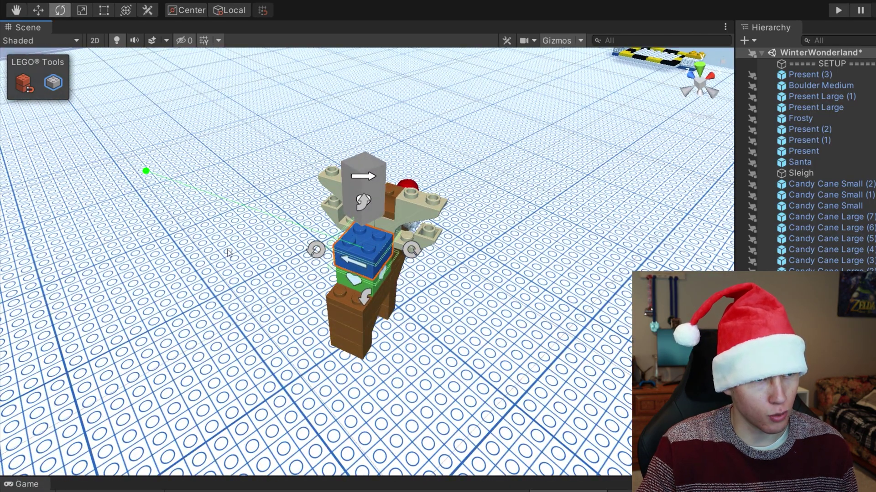
{"action": "left_click_drag", "start_coordinate": [229, 254], "coordinate": [307, 222], "text": "alt"}
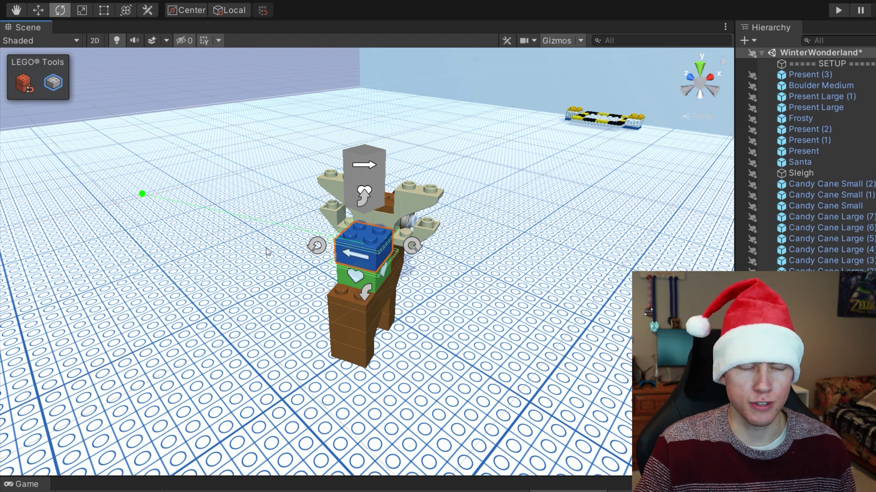
{"action": "left_click_drag", "start_coordinate": [229, 280], "coordinate": [396, 250], "text": "alt"}
{"action": "left_click_drag", "start_coordinate": [220, 330], "coordinate": [404, 331], "text": "alt"}
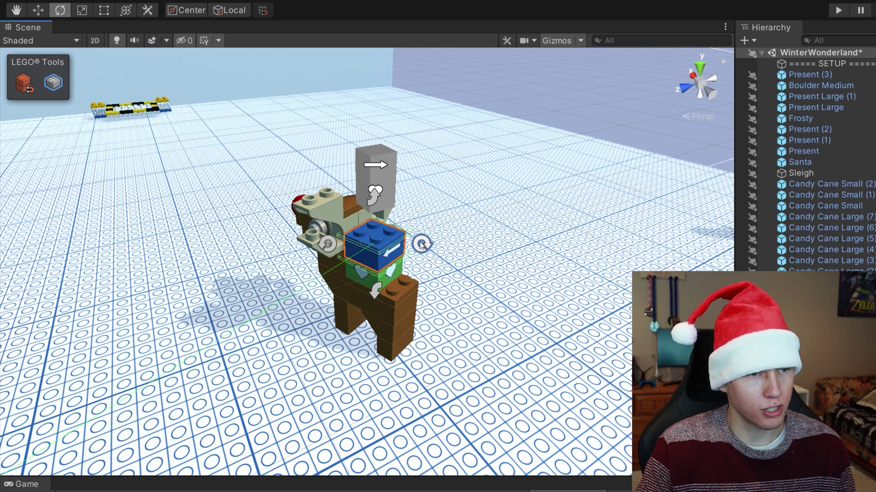
{"action": "left_click_drag", "start_coordinate": [303, 333], "coordinate": [370, 332], "text": "alt"}
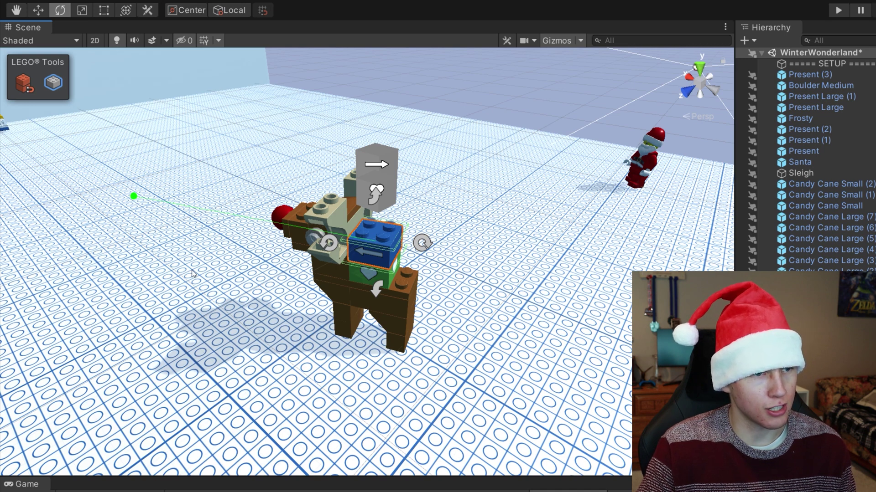
{"action": "left_click_drag", "start_coordinate": [132, 196], "coordinate": [196, 196], "text": "alt"}
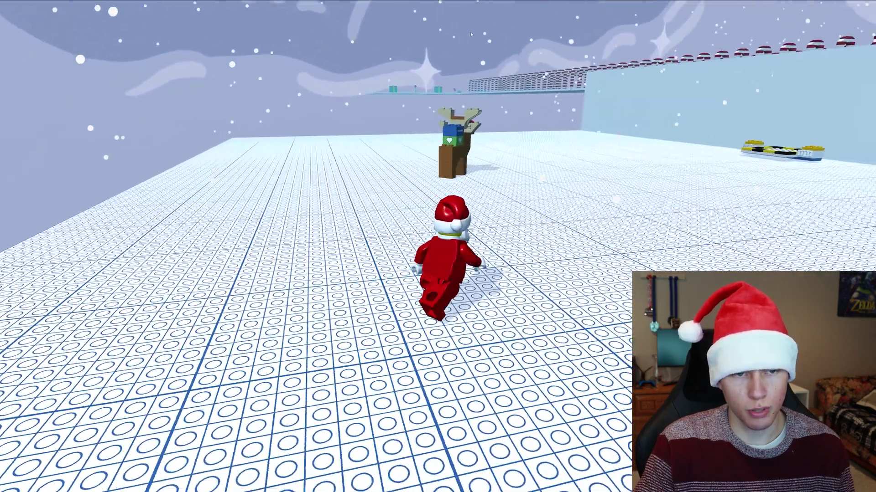
Step: Playtest the Move brick by chasing the reindeer with Santa, jumping onto its back and riding it
{"action": "key", "text": "d"}
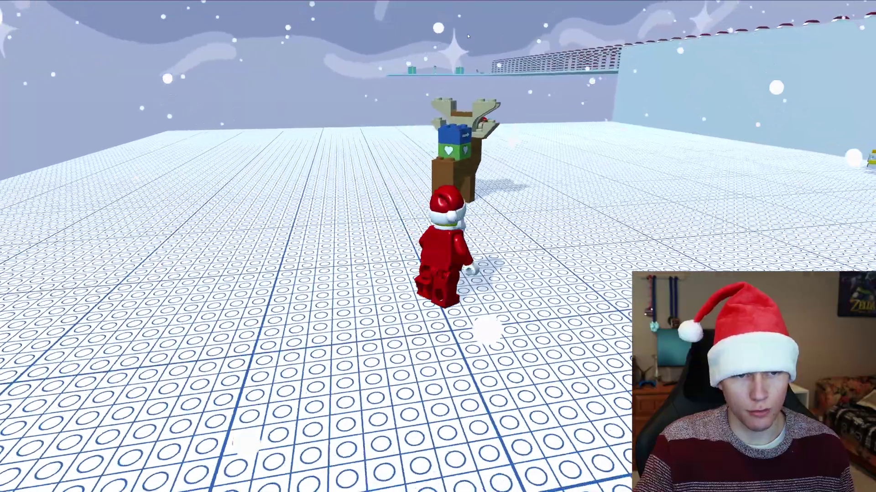
{"action": "key", "text": "space"}
{"action": "key", "text": "space"}
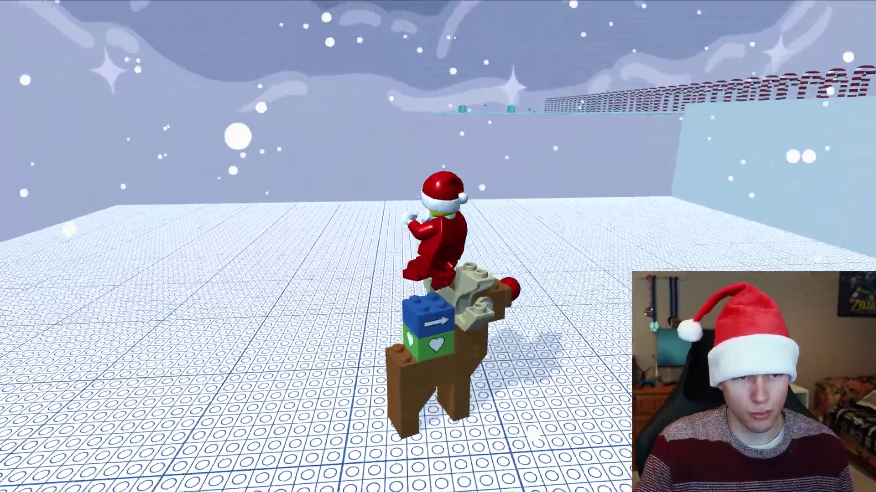
{"action": "key", "text": "d"}
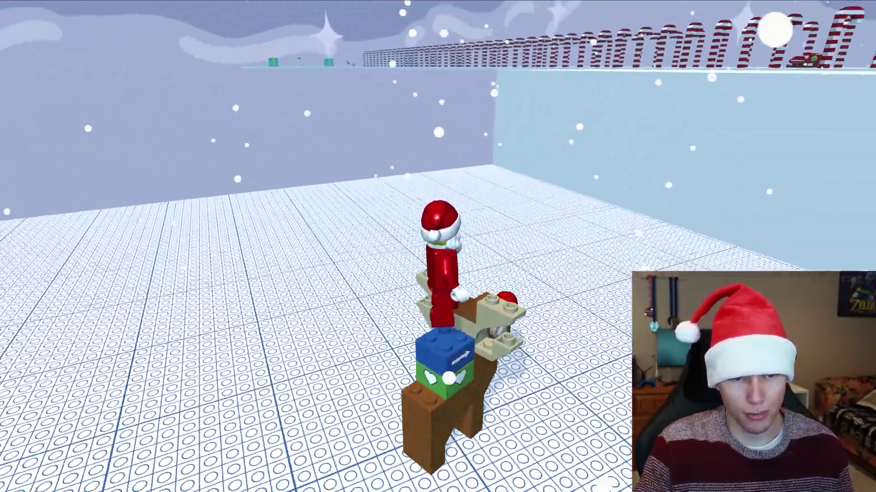
{"action": "key", "text": "a"}
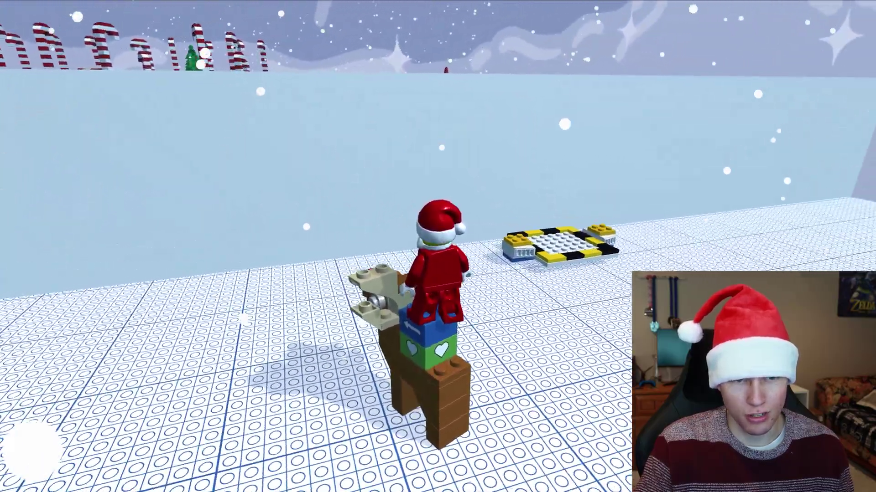
Step: Jump Santa off the reindeer and over to the black-and-yellow platform beside the ice wall
{"action": "key", "text": "w"}
{"action": "key", "text": "space"}
{"action": "key", "text": "space"}
{"action": "key", "text": "w"}
{"action": "key", "text": "space"}
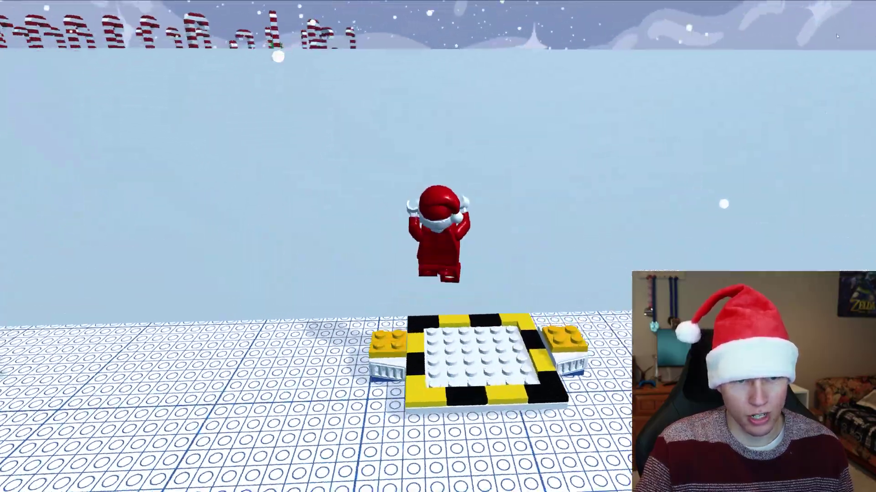
Step: Try to jump Santa from the black-and-yellow platform up onto the ledge above the ice wall
{"action": "key", "text": "w"}
{"action": "key", "text": "space"}
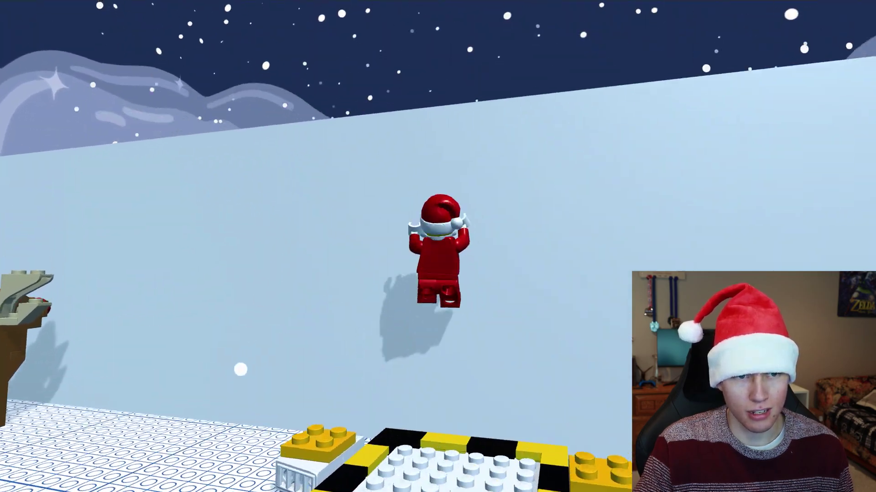
{"action": "key", "text": "space"}
{"action": "key", "text": "s"}
{"action": "key", "text": "w"}
{"action": "key", "text": "space"}
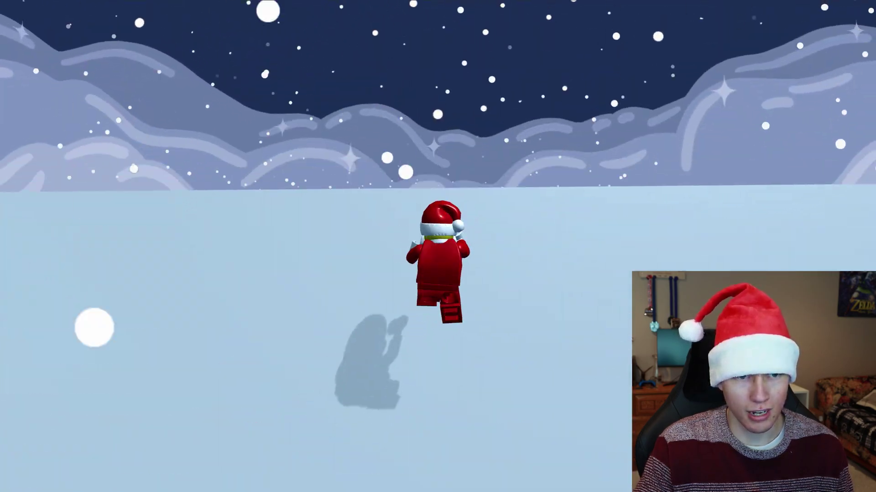
{"action": "key", "text": "space"}
{"action": "key", "text": "s"}
{"action": "key", "text": "s"}
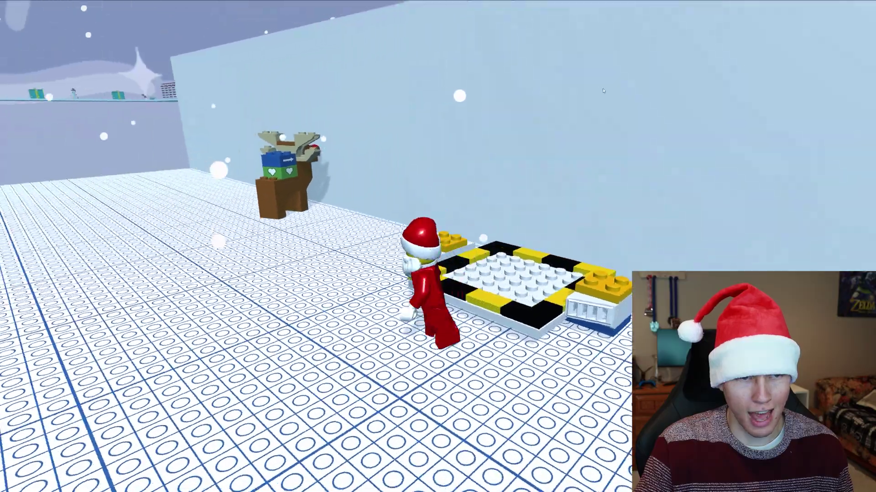
Step: Retry the climb with repeated jumps from the ground beside the platform and test the ice wall's height
{"action": "key", "text": "w"}
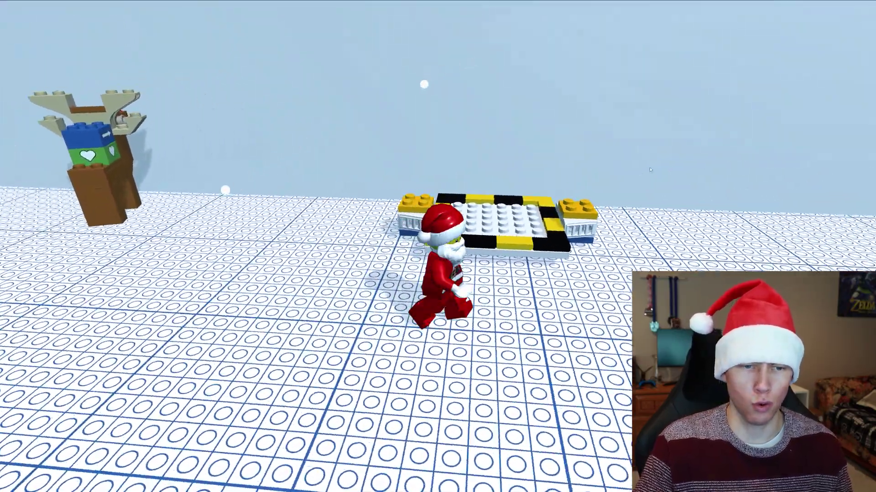
{"action": "key", "text": "space"}
{"action": "key", "text": "space"}
{"action": "key", "text": "space"}
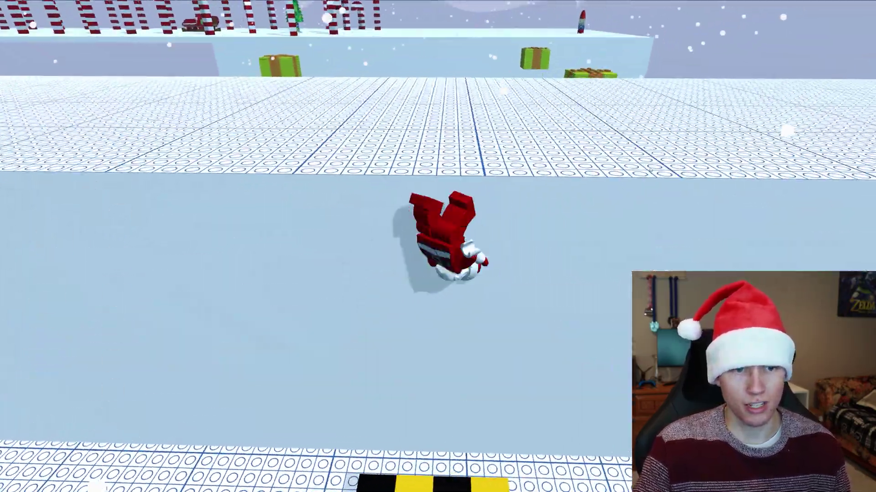
{"action": "key", "text": "s"}
{"action": "key", "text": "w"}
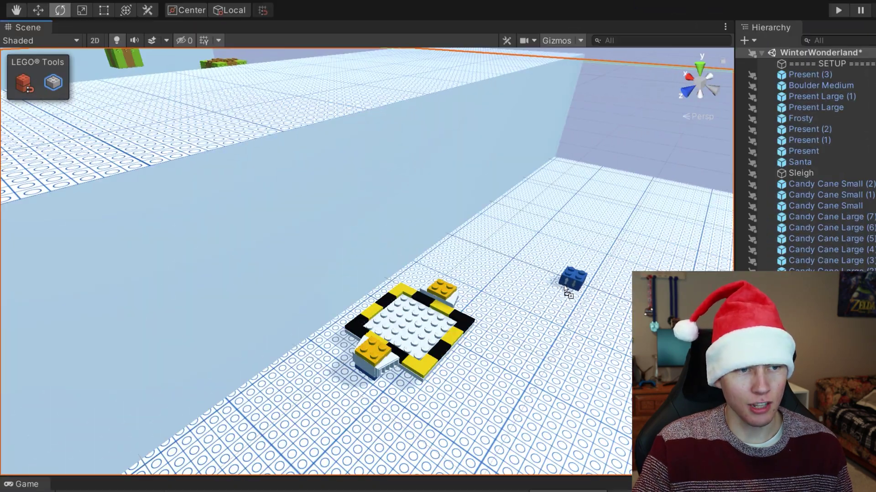
Step: Place the Elevator behaviour brick on one of the platform's yellow end bricks and set its Distance to 13
{"action": "left_click_drag", "start_coordinate": [567, 293], "coordinate": [370, 353]}
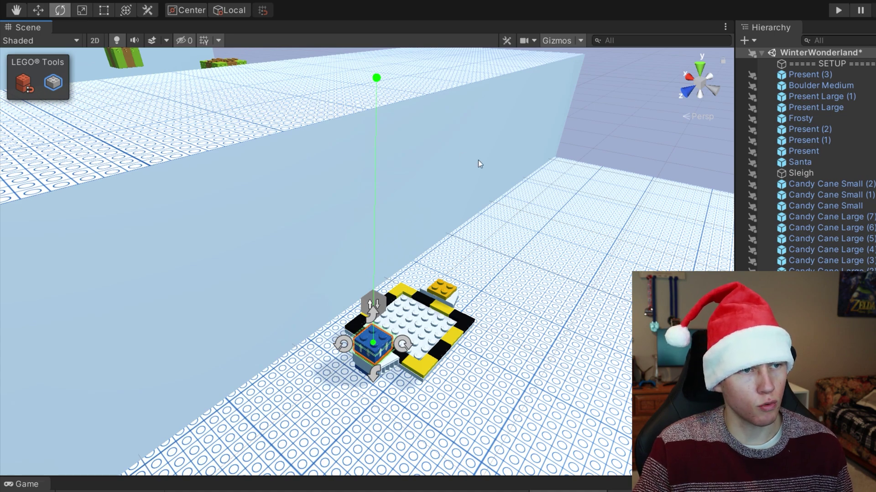
{"action": "left_click_drag", "start_coordinate": [478, 164], "coordinate": [390, 175], "text": "alt"}
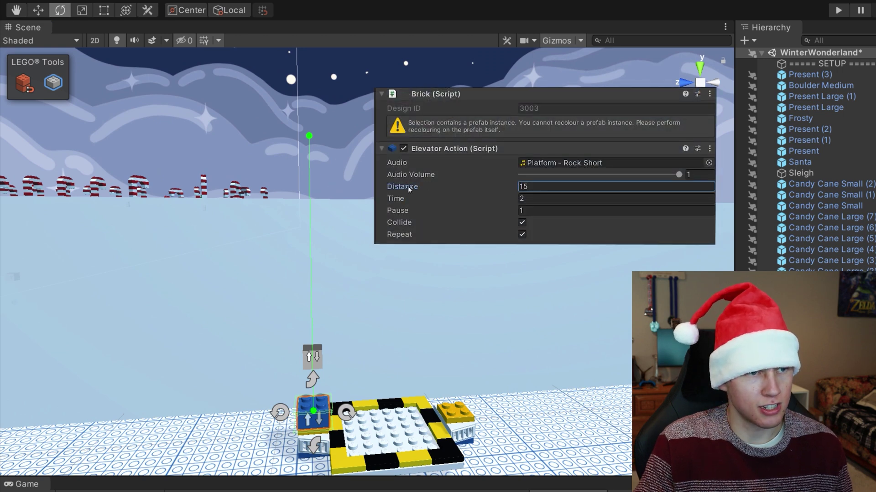
{"action": "left_click_drag", "start_coordinate": [406, 186], "coordinate": [404, 187]}
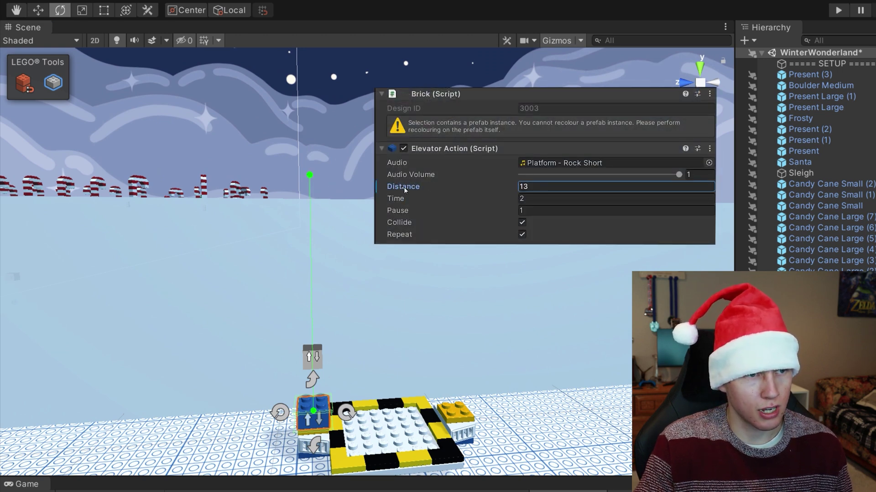
{"action": "left_click_drag", "start_coordinate": [558, 251], "coordinate": [538, 287], "text": "alt"}
{"action": "left_click_drag", "start_coordinate": [537, 287], "coordinate": [561, 275], "text": "alt"}
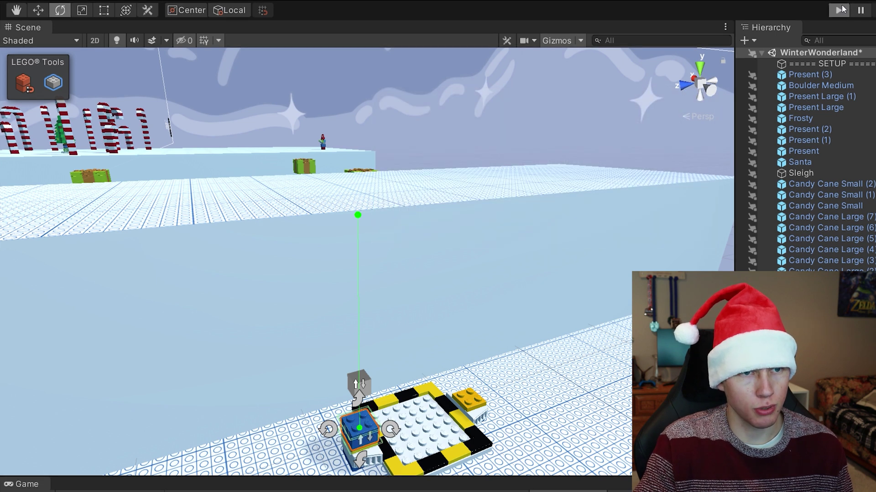
Step: Start a playtest and bring Santa near the elevator platform to watch it travel along the ice wall
{"action": "left_click", "coordinate": [842, 9]}
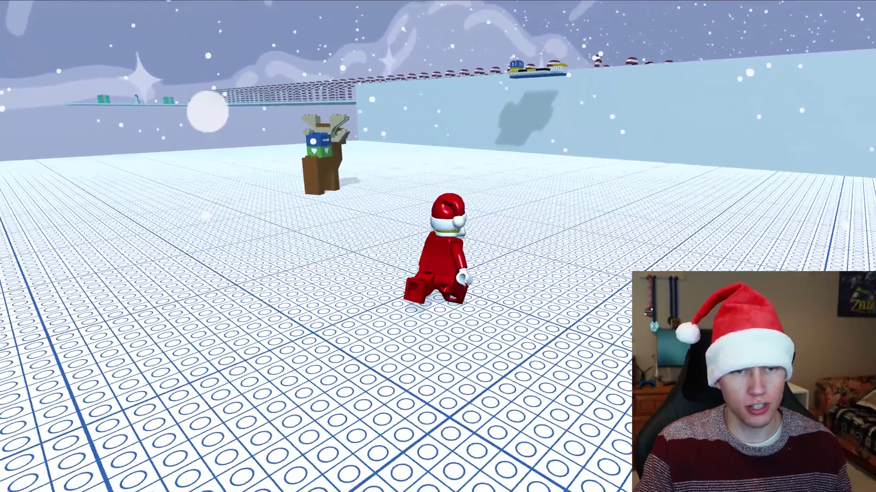
{"action": "key", "text": "w"}
{"action": "key", "text": "d"}
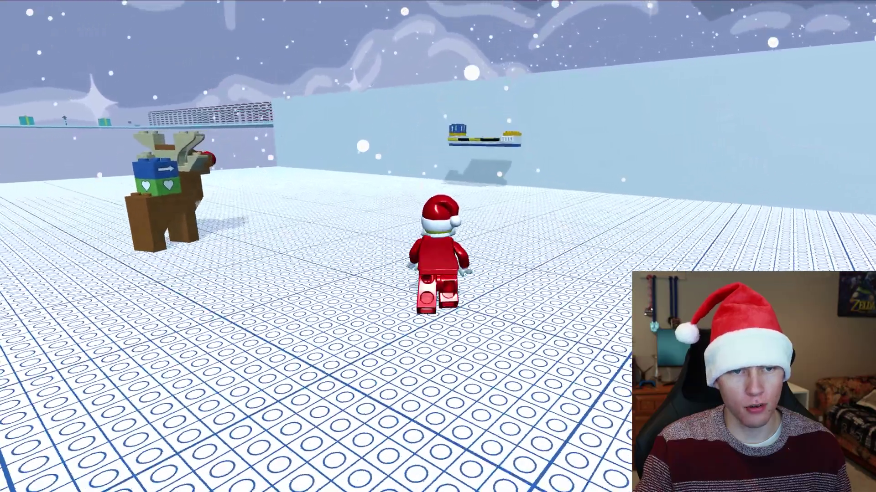
{"action": "key", "text": "w"}
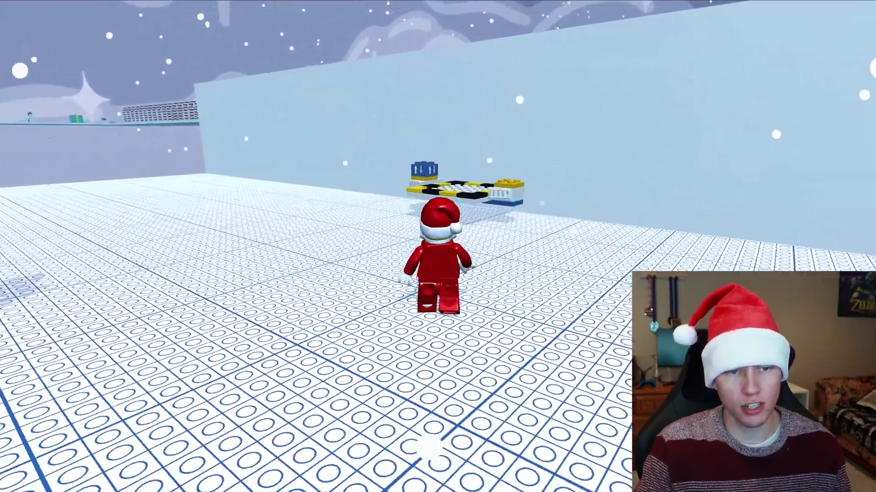
{"action": "key", "text": "s"}
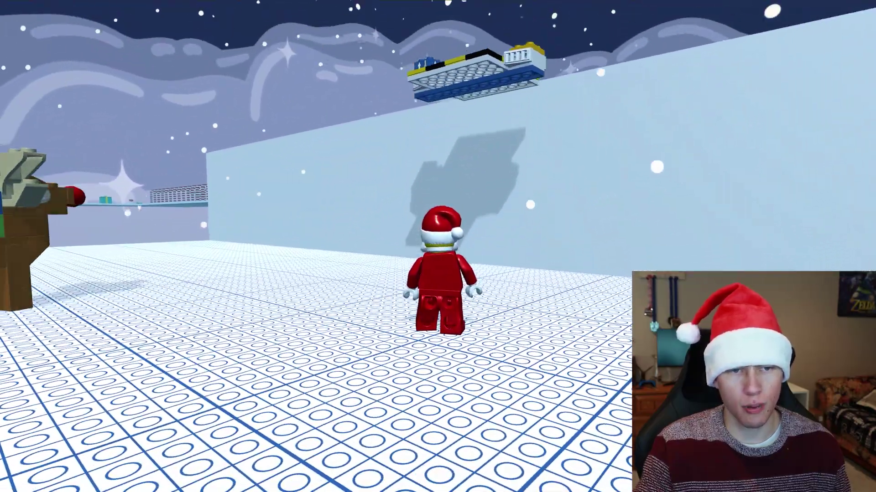
{"action": "key", "text": "s"}
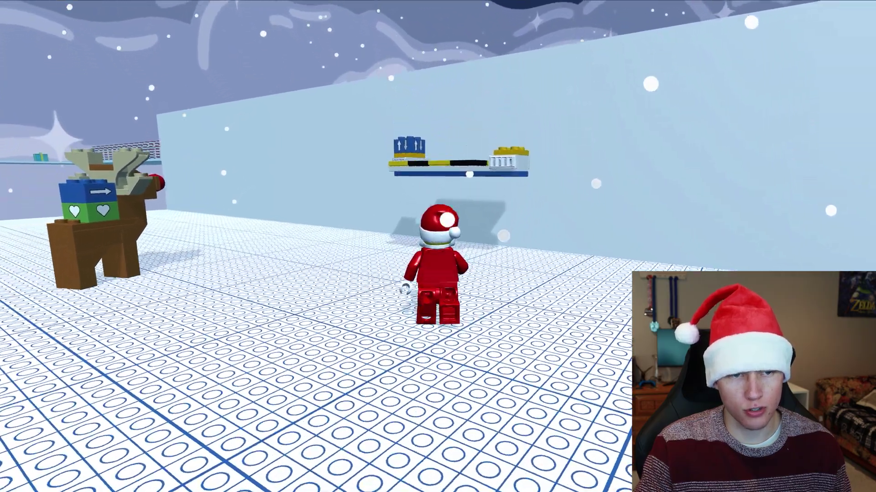
Step: Jump Santa onto the lowered elevator platform, ride it up and leap off onto the ice ledge
{"action": "key", "text": "w"}
{"action": "key", "text": "space"}
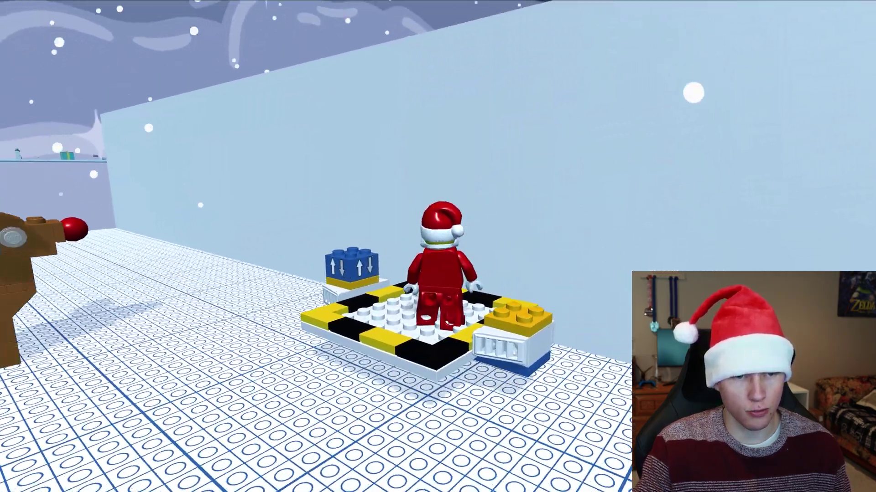
{"action": "key", "text": "w"}
{"action": "key", "text": "space"}
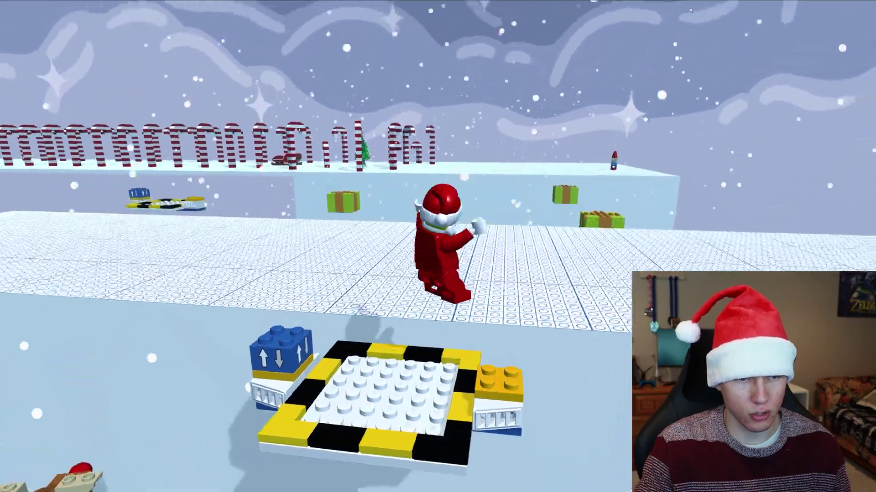
{"action": "key", "text": "w"}
{"action": "key", "text": "s"}
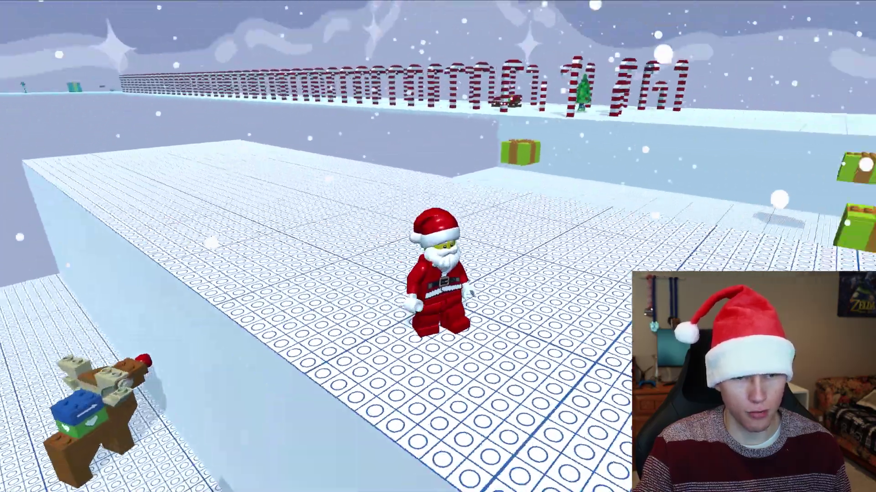
Step: Run Santa across the top of the ledge to the edge facing the floating green presents
{"action": "key", "text": "w"}
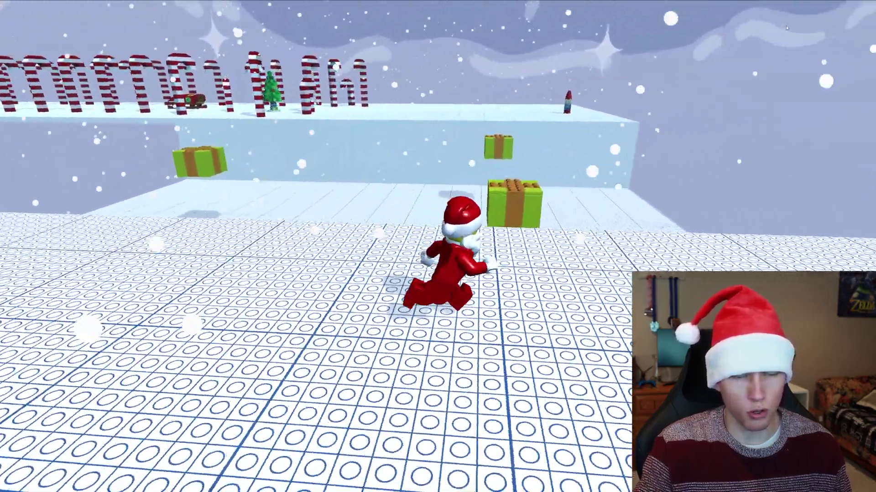
{"action": "key", "text": "w"}
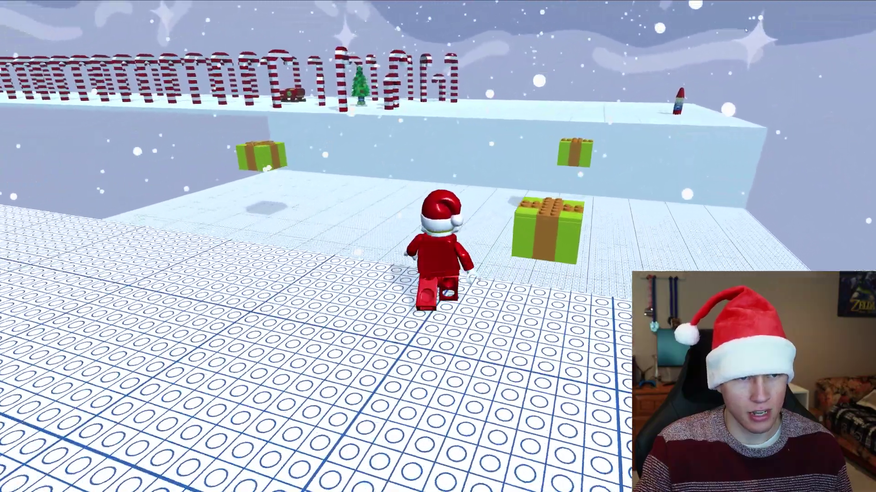
{"action": "key", "text": "s"}
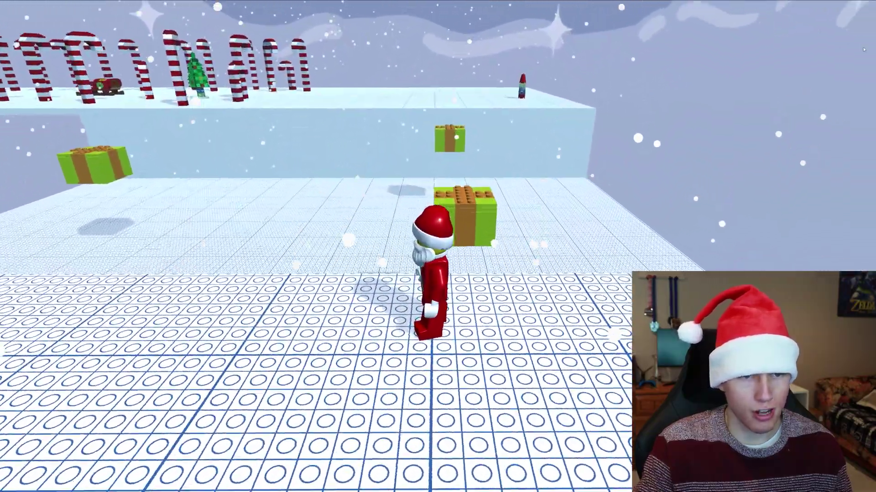
{"action": "key", "text": "w"}
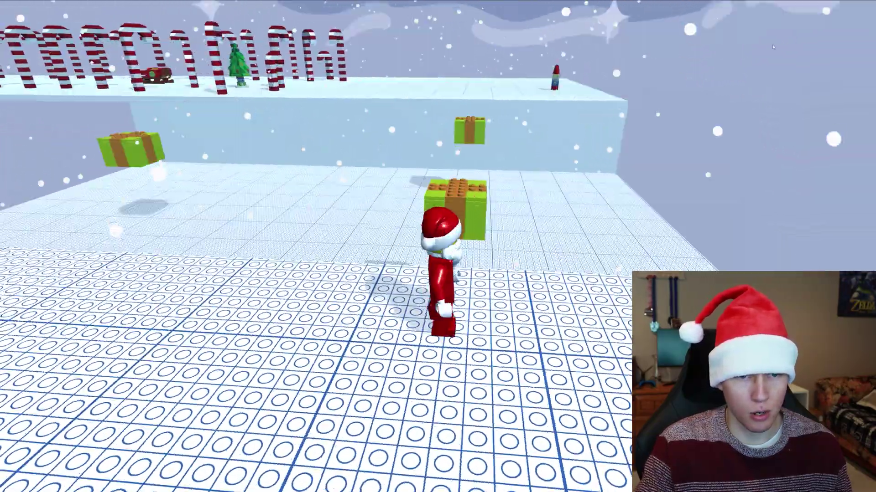
Step: Try to cross the gap by jumping Santa from the ledge over the floating presents
{"action": "key", "text": "w"}
{"action": "key", "text": "space"}
{"action": "key", "text": "space"}
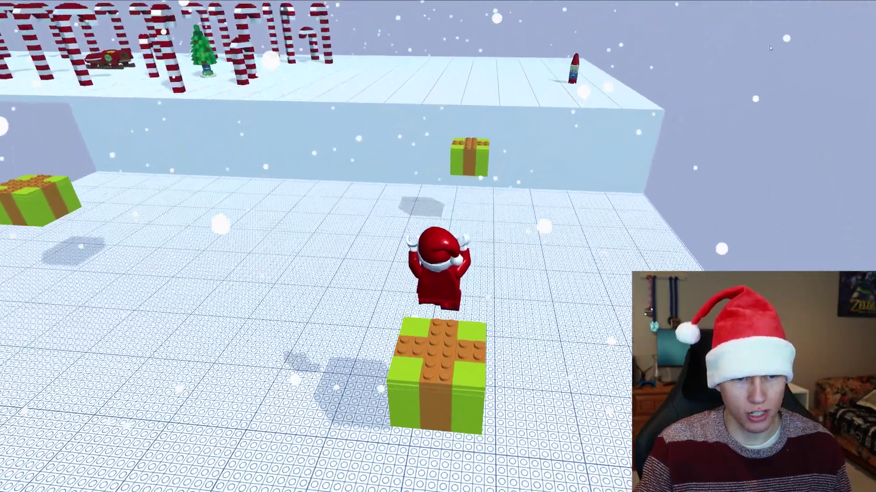
{"action": "key", "text": "w"}
{"action": "key", "text": "space"}
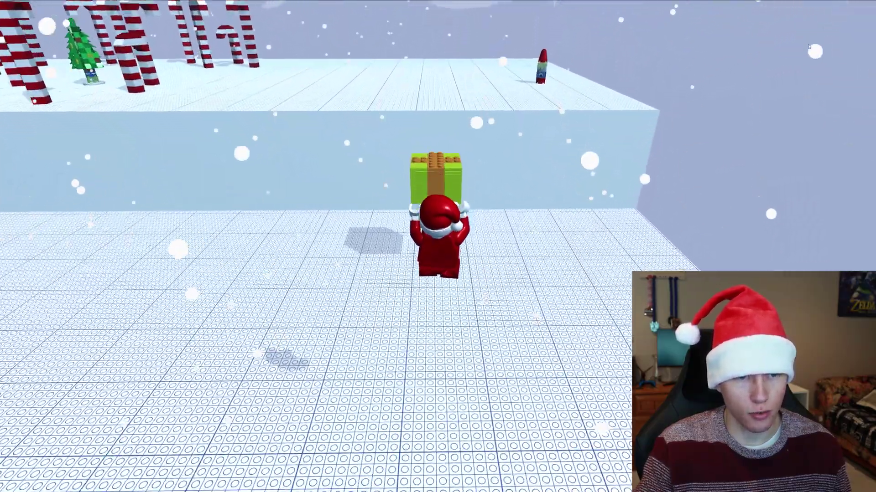
{"action": "key", "text": "space"}
{"action": "key", "text": "s"}
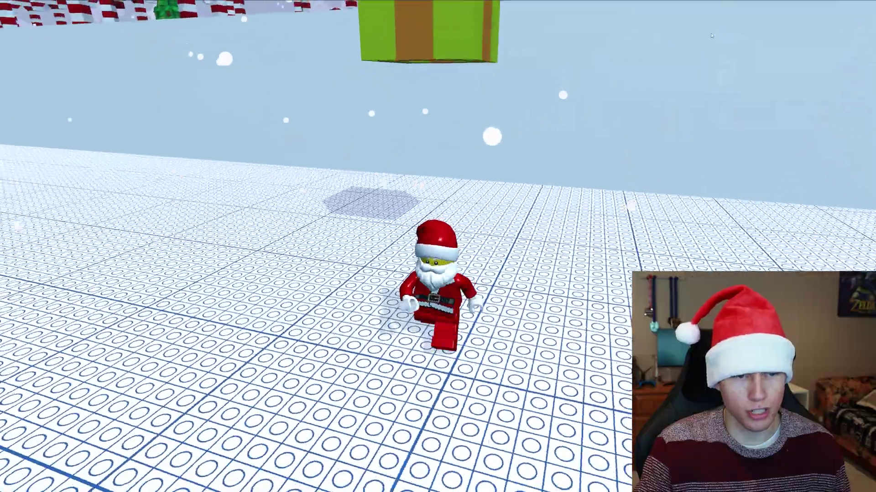
Step: Run Santa back over the lower ground to the elevator platform and jump up towards it
{"action": "key", "text": "a"}
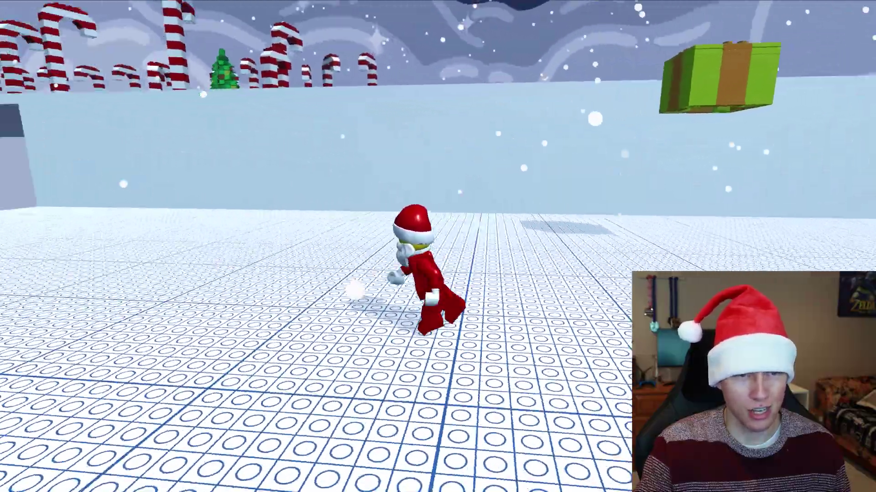
{"action": "key", "text": "w"}
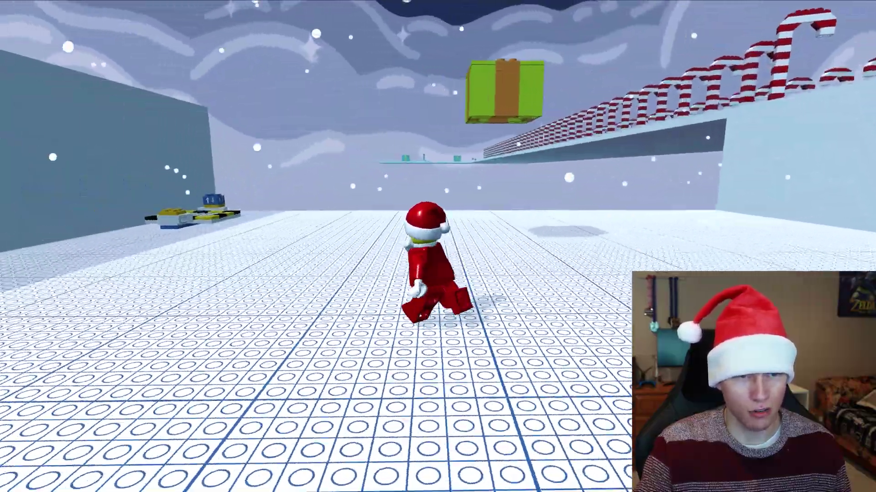
{"action": "key", "text": "w"}
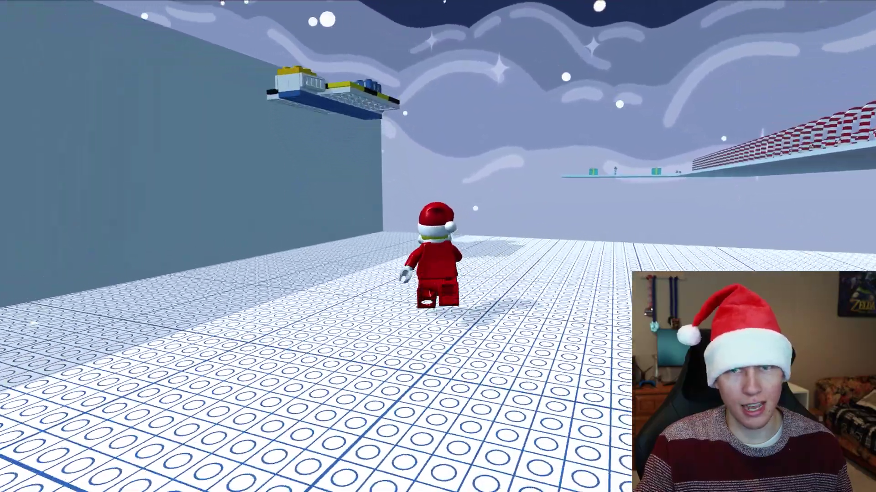
{"action": "key", "text": "d"}
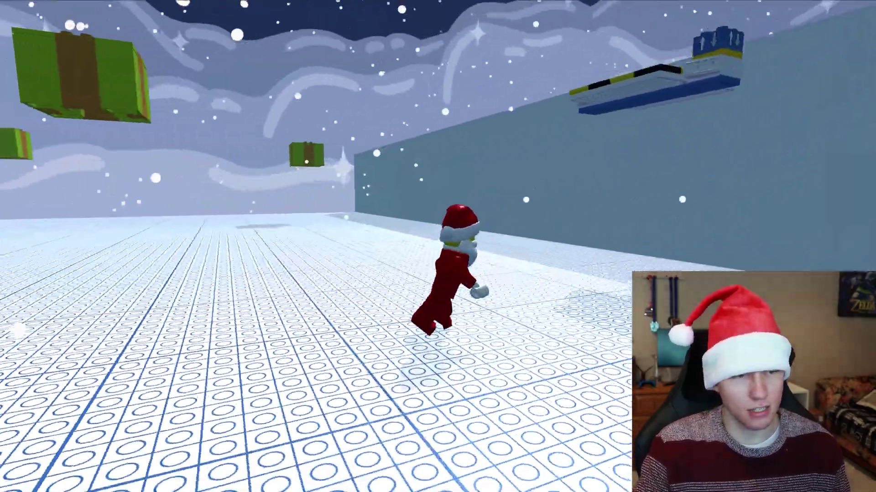
{"action": "key", "text": "d"}
{"action": "key", "text": "w"}
{"action": "key", "text": "space"}
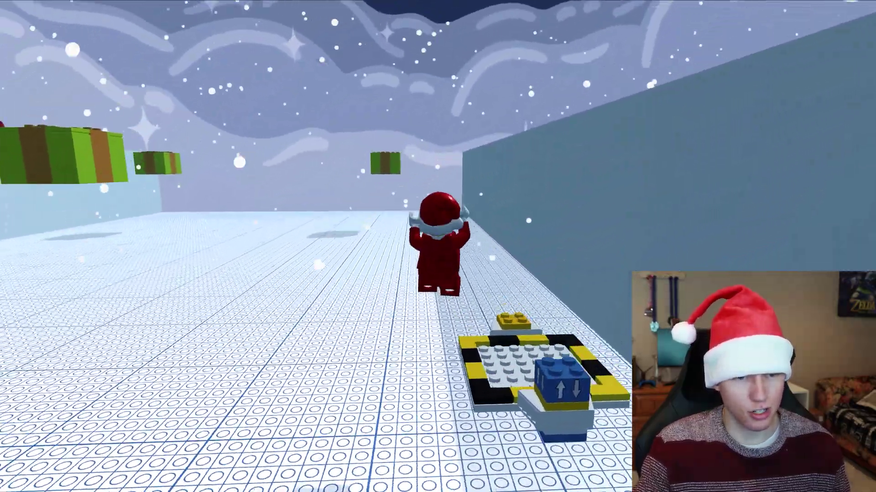
Step: Ride the rising elevator a second time and jump Santa off onto the ice ledge
{"action": "key", "text": "d"}
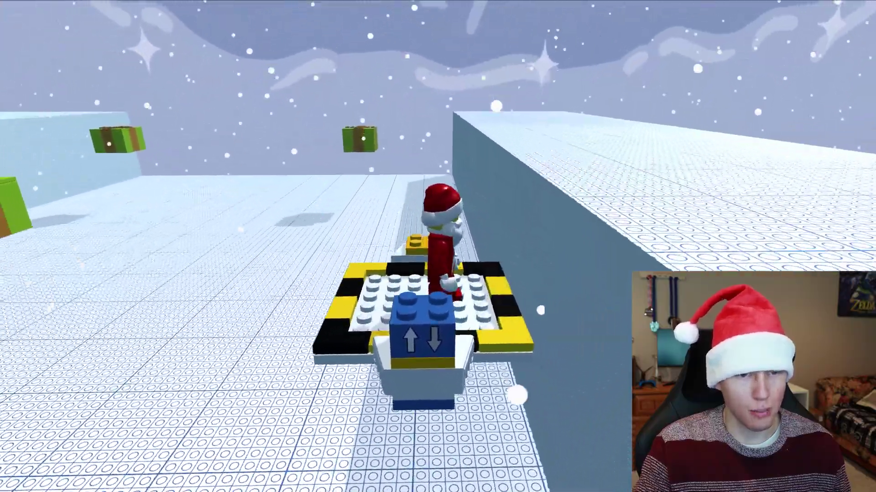
{"action": "key", "text": "d"}
{"action": "key", "text": "space"}
{"action": "key", "text": "s"}
{"action": "key", "text": "w"}
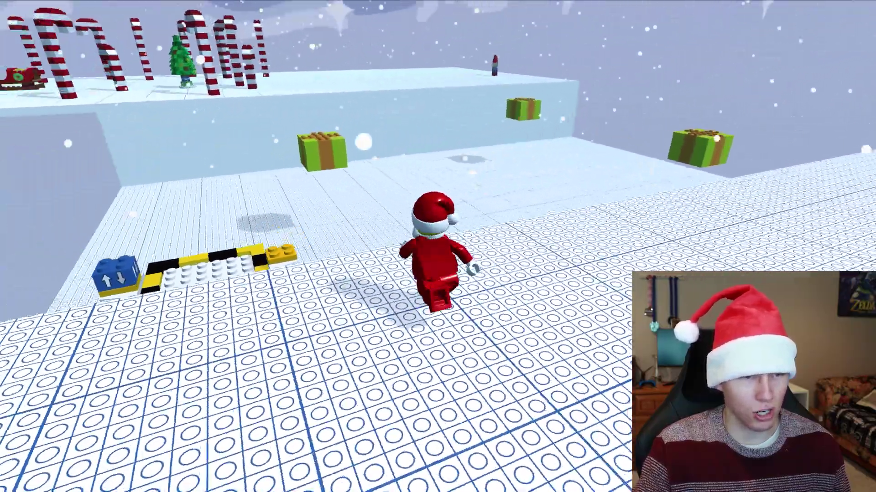
Step: Run Santa around the ice ledge and along its edge facing the floating green presents
{"action": "key", "text": "s"}
{"action": "key", "text": "d"}
{"action": "key", "text": "s"}
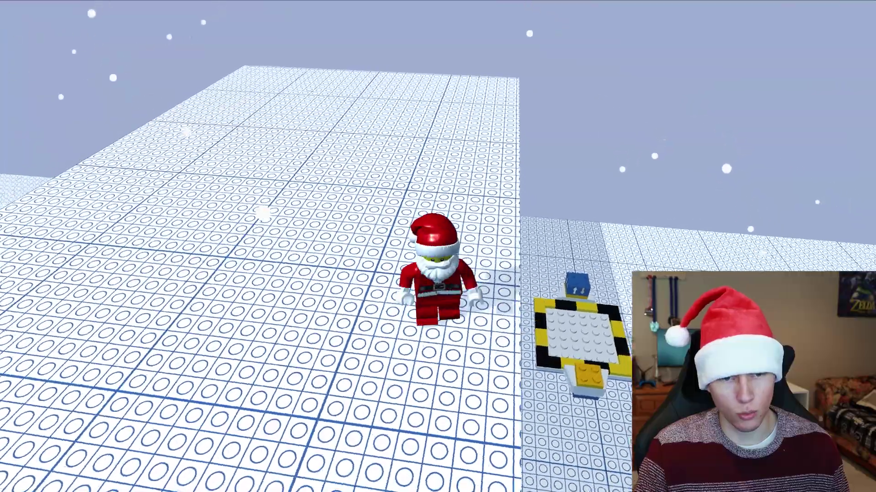
{"action": "key", "text": "d"}
{"action": "key", "text": "w"}
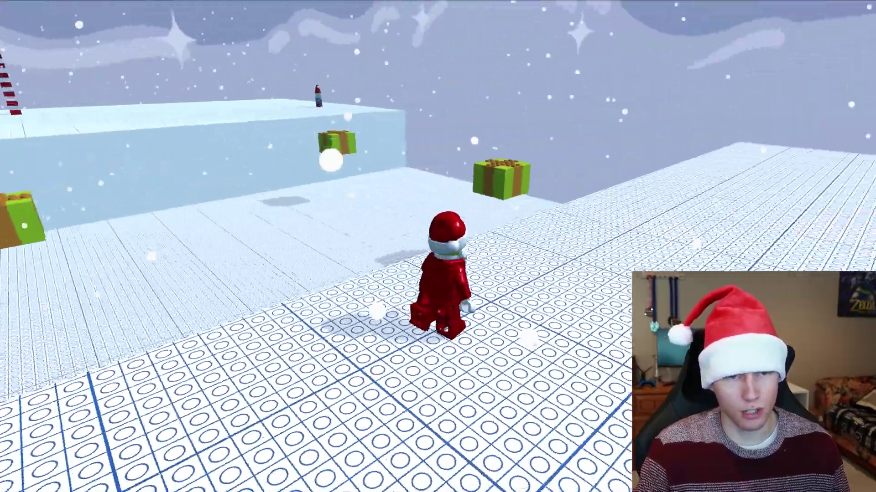
{"action": "key", "text": "d"}
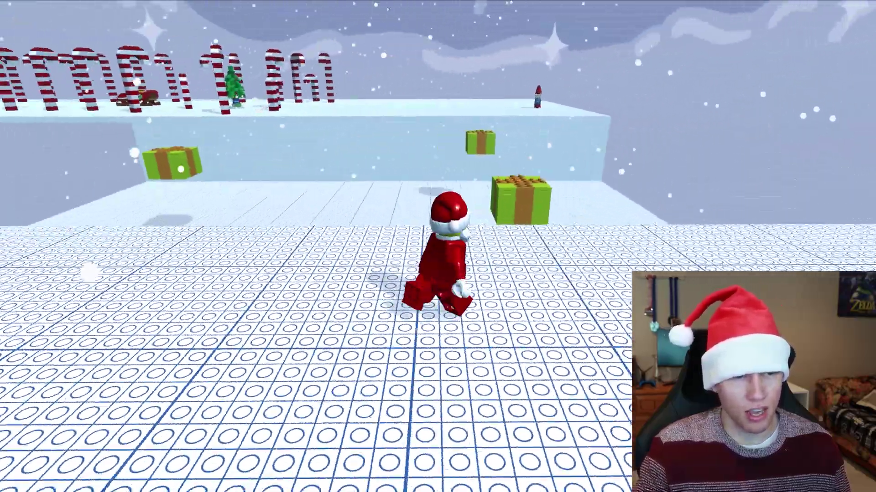
{"action": "key", "text": "w"}
{"action": "key", "text": "d"}
{"action": "key", "text": "w"}
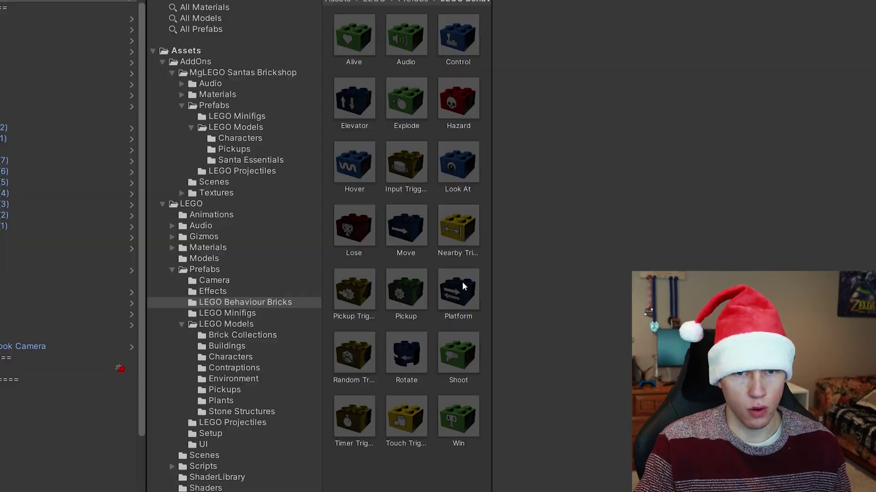
Step: Place a Platform behaviour brick on top of the nearest floating green present
{"action": "left_click", "coordinate": [457, 291]}
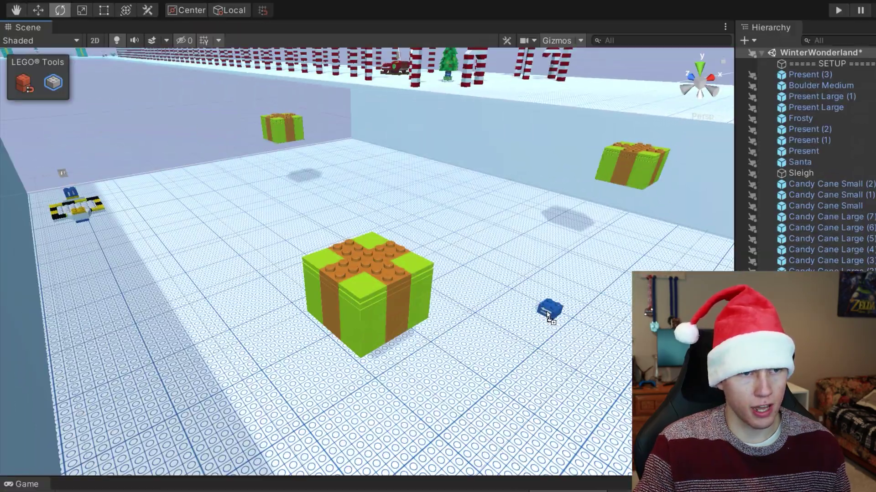
{"action": "left_click_drag", "start_coordinate": [547, 313], "coordinate": [548, 315]}
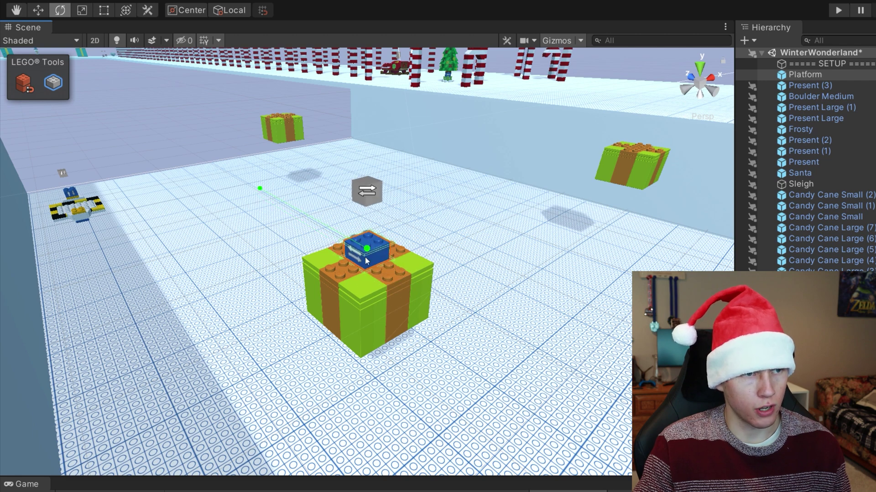
{"action": "left_click_drag", "start_coordinate": [366, 261], "coordinate": [367, 261]}
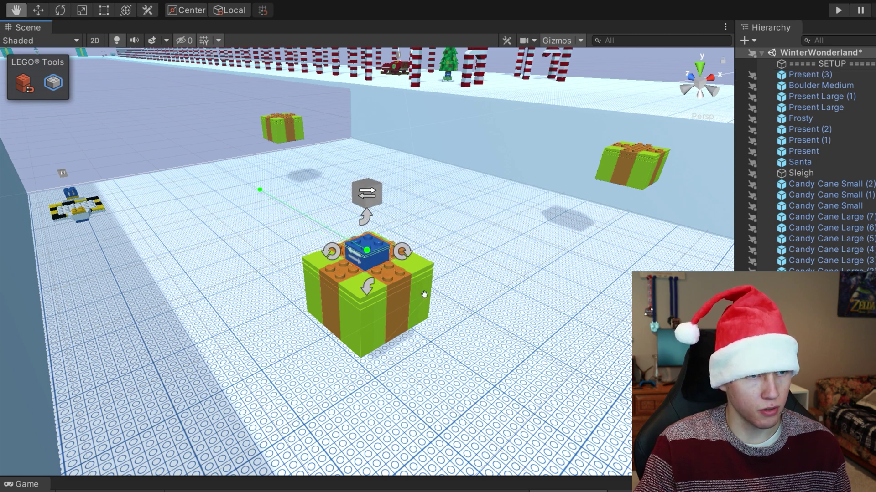
Step: Set the Platform brick's distance to 55 and its time to 8
{"action": "middle_click_drag", "start_coordinate": [425, 294], "coordinate": [513, 343]}
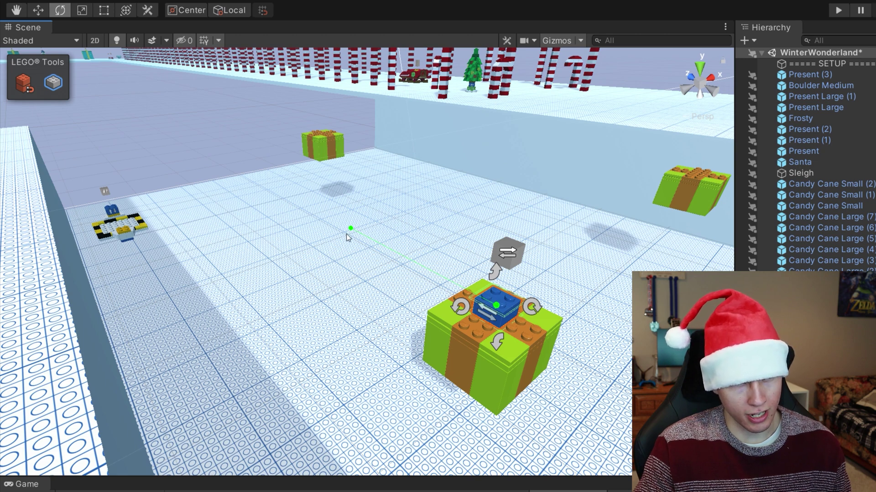
{"action": "left_click", "coordinate": [212, 349]}
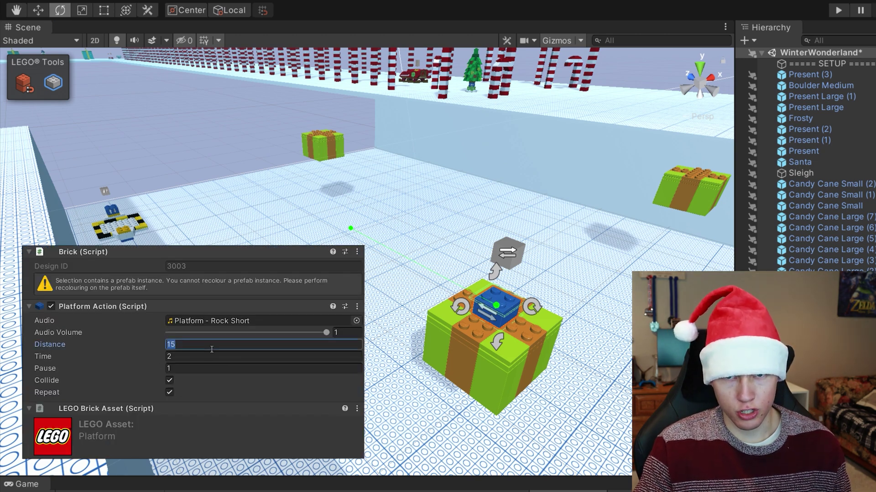
{"action": "type", "text": "55"}
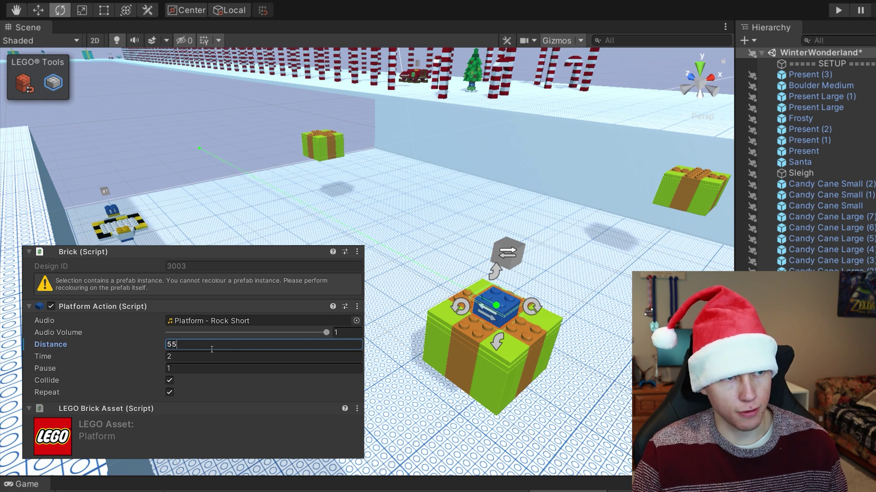
{"action": "left_click", "coordinate": [198, 356]}
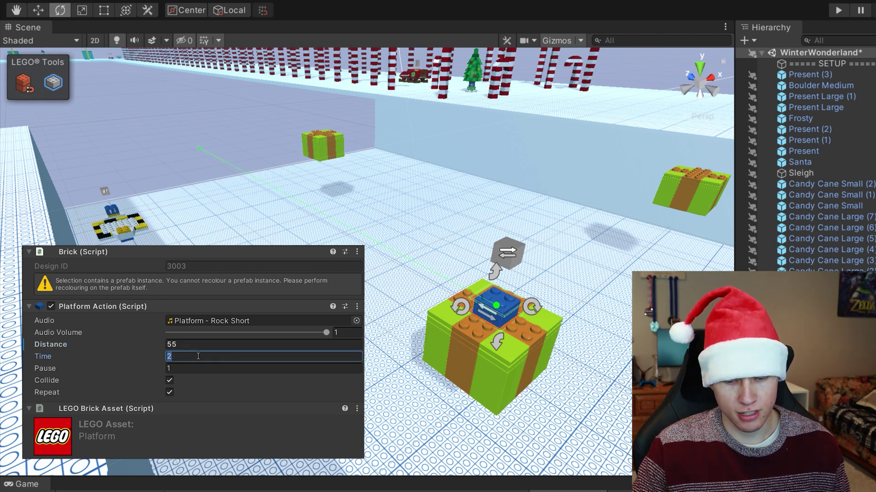
{"action": "type", "text": "8"}
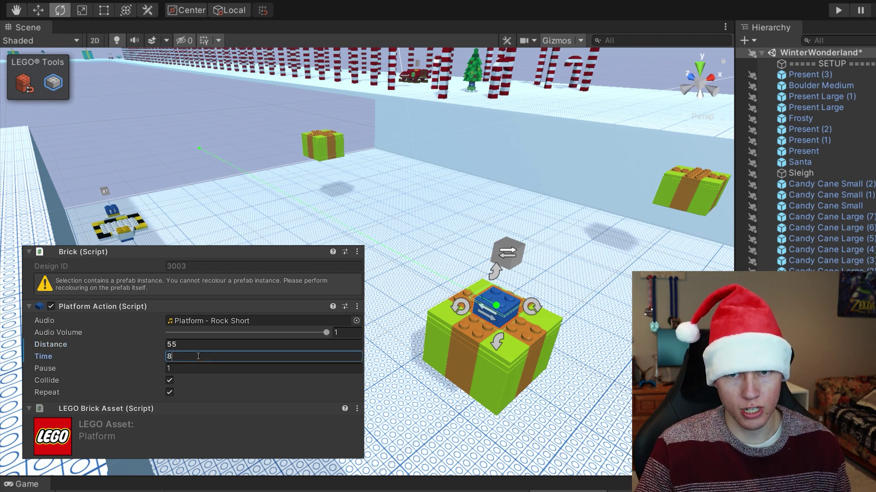
{"action": "middle_click_drag", "start_coordinate": [422, 237], "coordinate": [579, 357]}
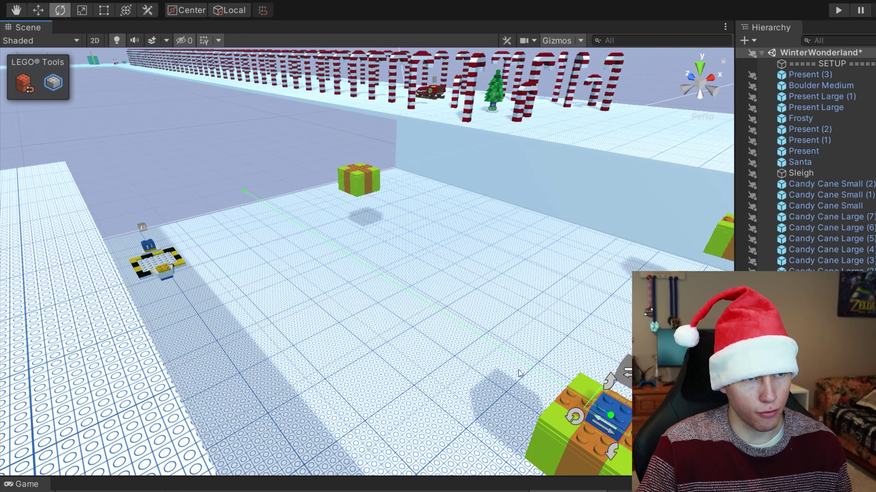
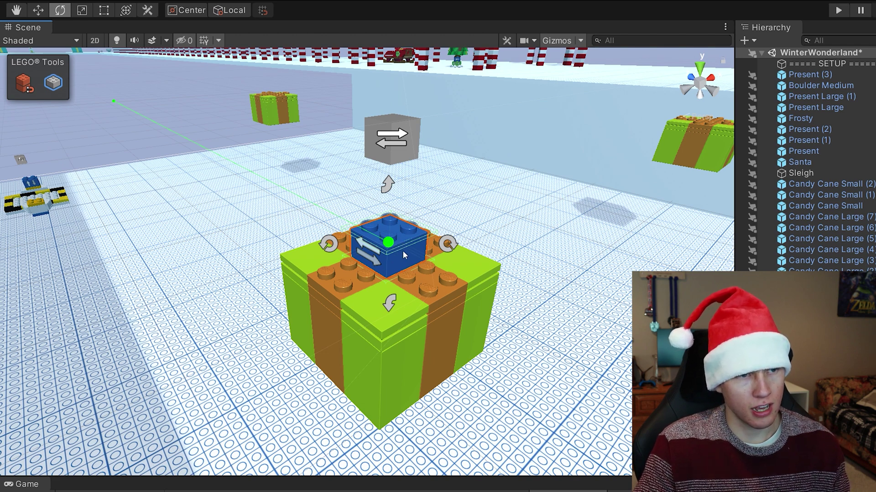
Step: Move the Platform brick from the top of the present into its hollow underside
{"action": "left_click", "coordinate": [402, 251]}
{"action": "left_click_drag", "start_coordinate": [394, 357], "coordinate": [342, 1], "text": "alt"}
{"action": "left_click_drag", "start_coordinate": [184, 319], "coordinate": [182, 341], "text": "alt"}
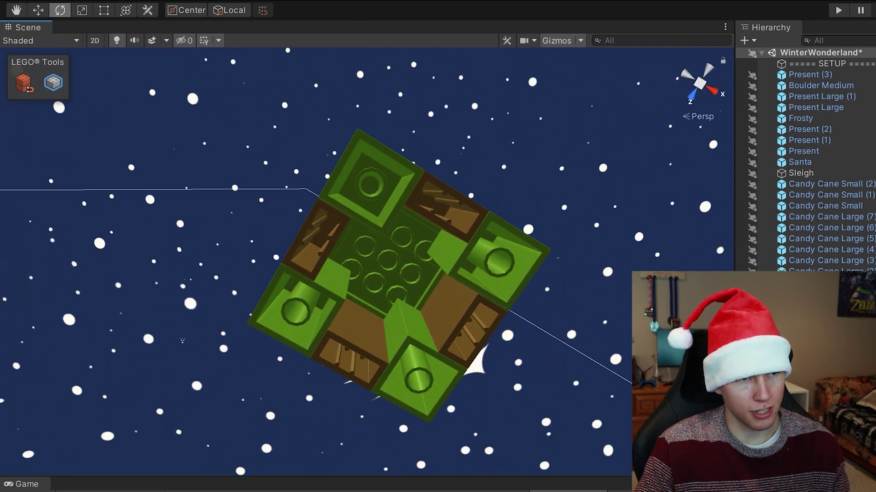
{"action": "left_click_drag", "start_coordinate": [399, 273], "coordinate": [458, 436]}
{"action": "left_click", "coordinate": [403, 272]}
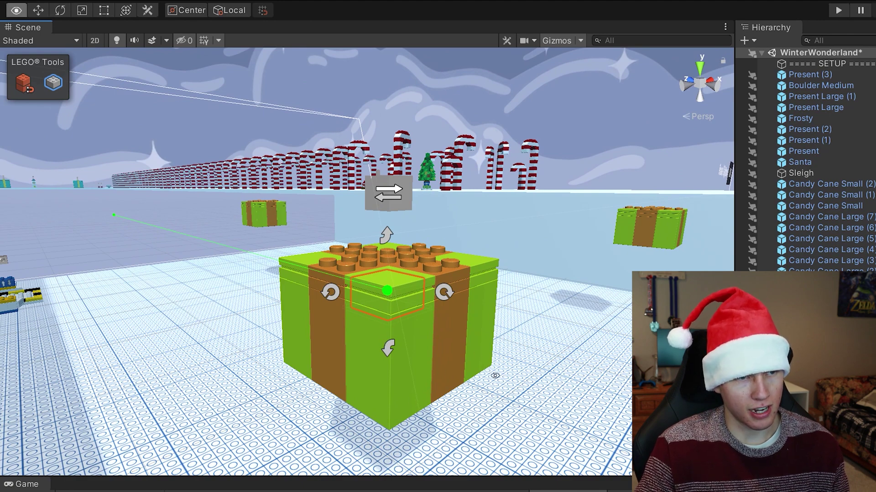
Step: Add a Hover behaviour brick inside the same present, beneath the Platform brick
{"action": "left_click_drag", "start_coordinate": [482, 315], "coordinate": [481, 292], "text": "alt"}
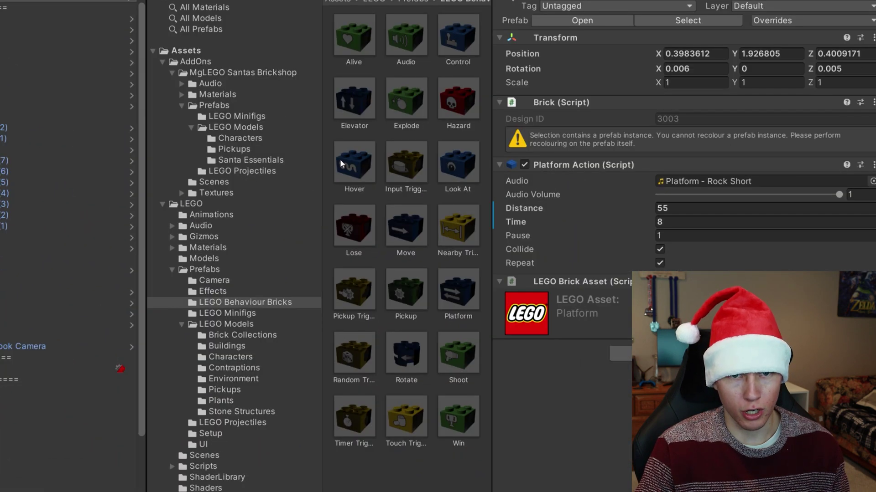
{"action": "left_click_drag", "start_coordinate": [349, 159], "coordinate": [403, 461]}
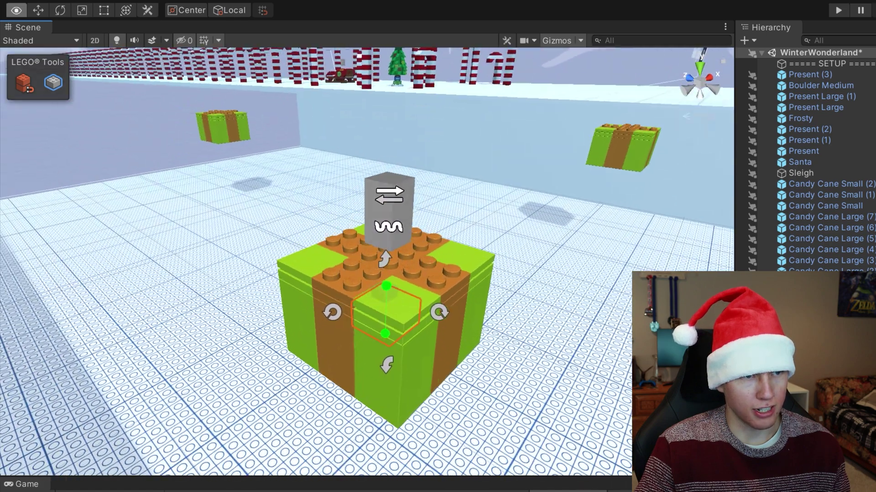
{"action": "left_click_drag", "start_coordinate": [606, 430], "coordinate": [573, 375], "text": "alt"}
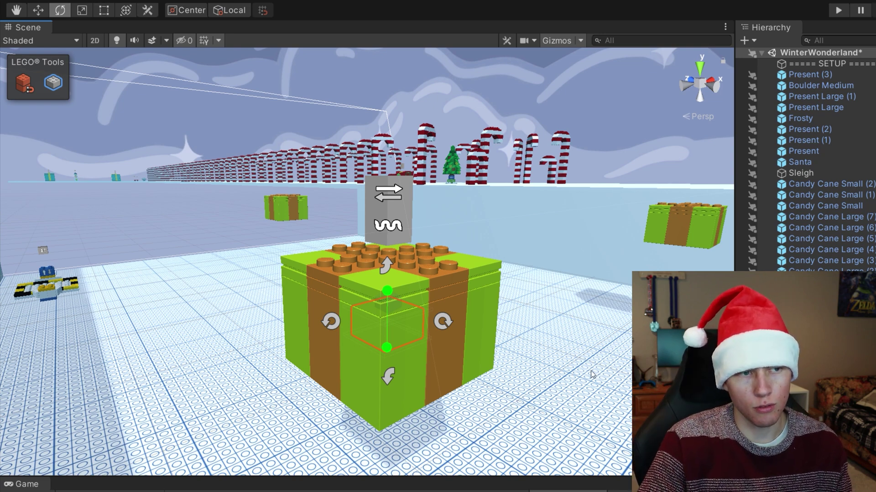
Step: Play-test the level, moving Santa back and forth along the ledge edge in front of the nearest present
{"action": "left_click", "coordinate": [838, 10]}
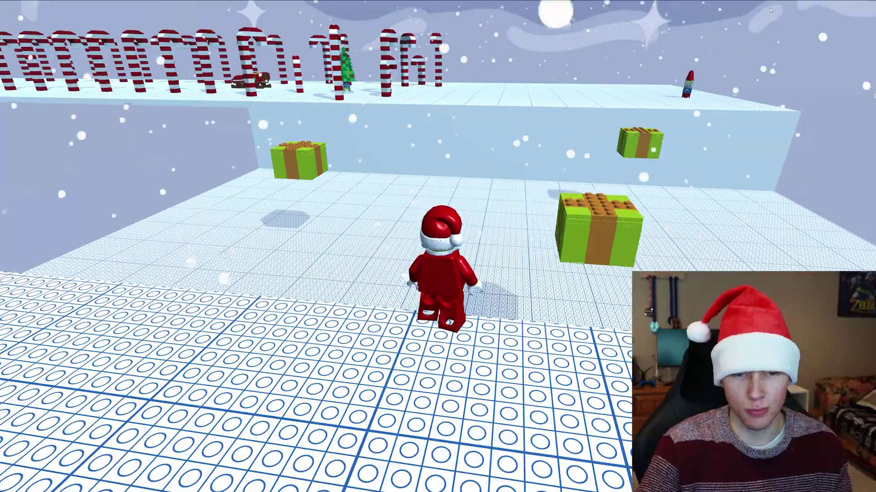
{"action": "key", "text": "d"}
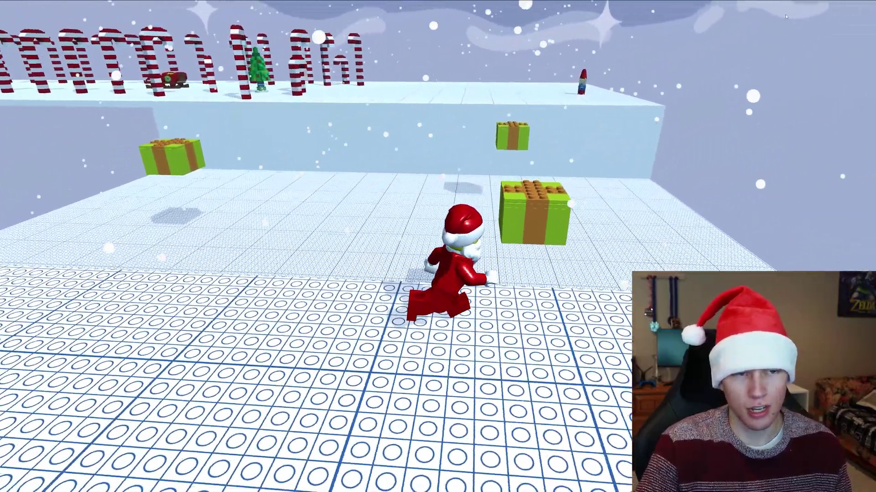
{"action": "key", "text": "a"}
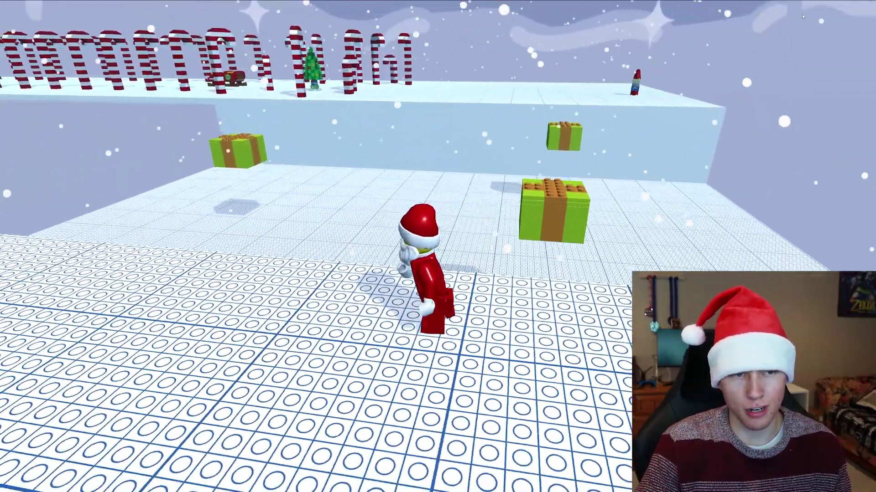
{"action": "key", "text": "d"}
{"action": "key", "text": "w"}
{"action": "key", "text": "space"}
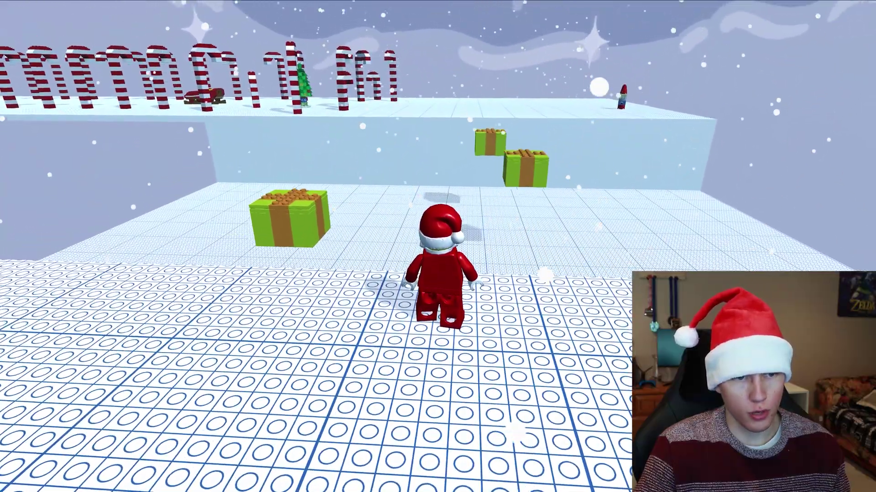
Step: Line Santa up with the nearest moving present and jump him from the ledge onto it
{"action": "key", "text": "d"}
{"action": "key", "text": "d"}
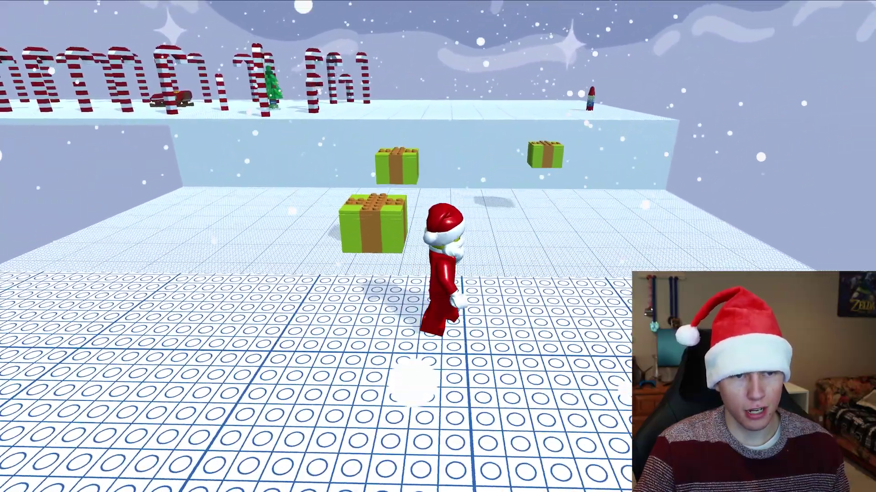
{"action": "key", "text": "w"}
{"action": "key", "text": "space"}
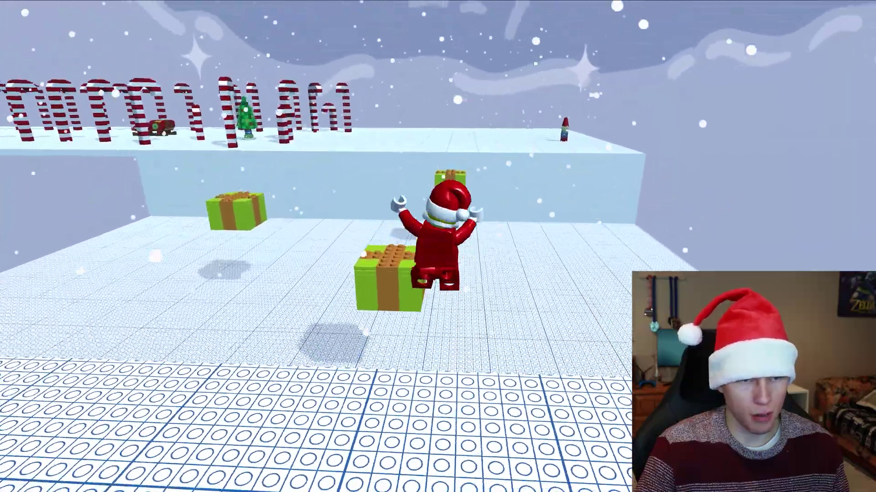
{"action": "key", "text": "space"}
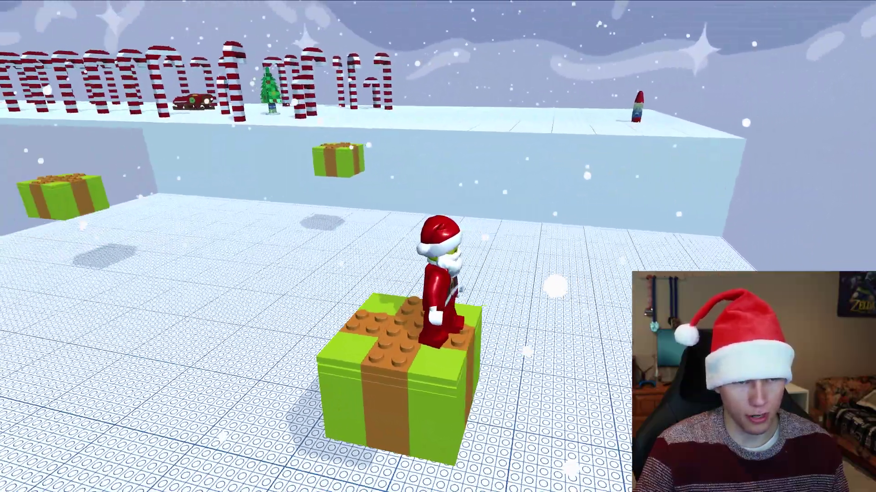
Step: Position Santa on the first present and double-jump him across to the second moving present
{"action": "key", "text": "s"}
{"action": "key", "text": "a"}
{"action": "key", "text": "w"}
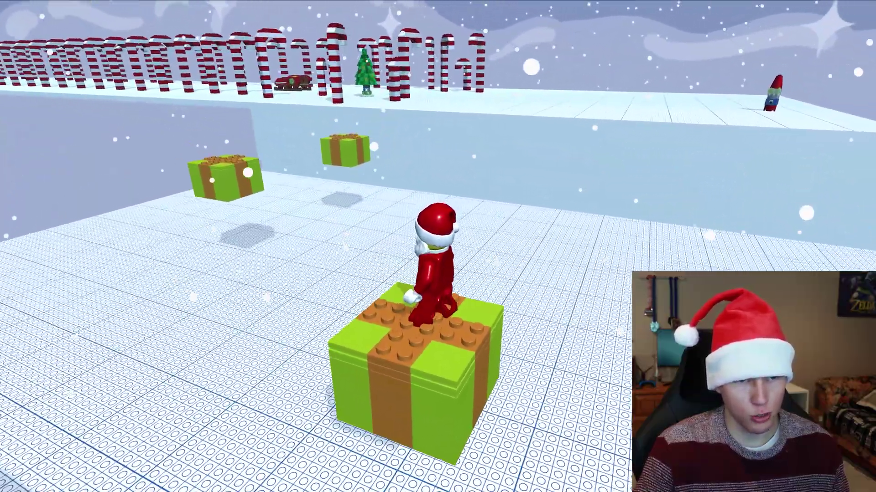
{"action": "key", "text": "space"}
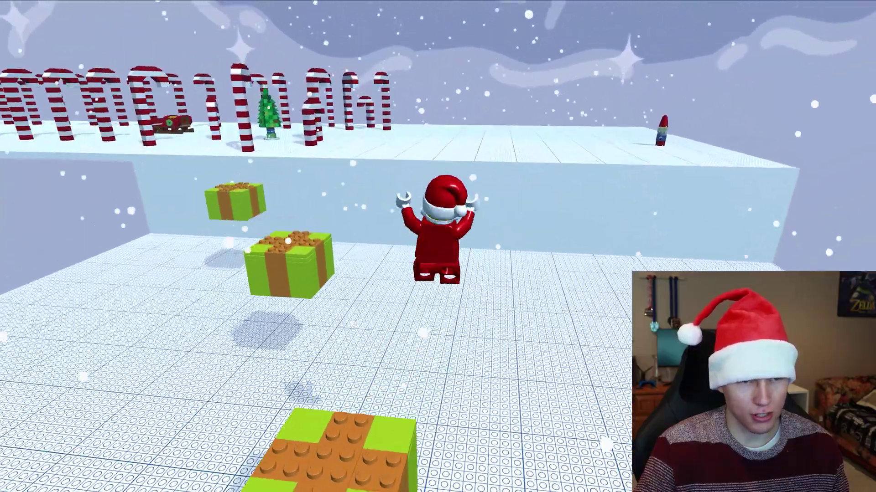
{"action": "key", "text": "space"}
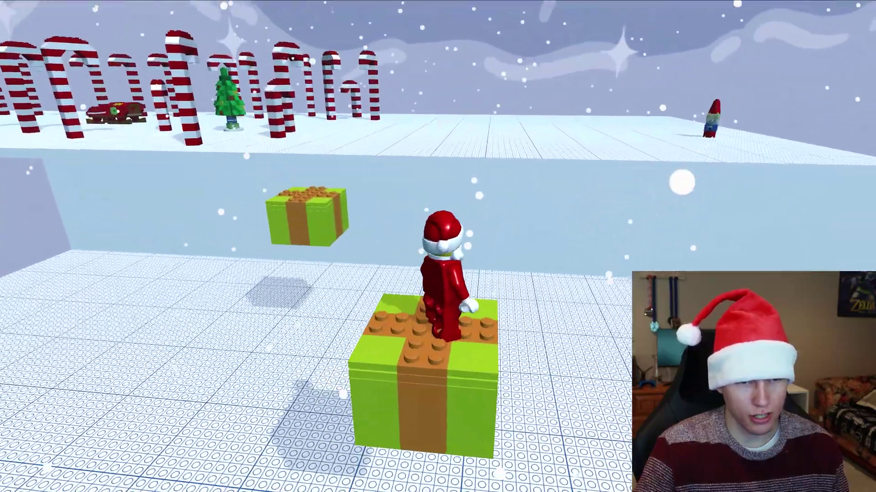
Step: Double-jump Santa from the second present onto the third one near the far ice wall
{"action": "key", "text": "w"}
{"action": "key", "text": "space"}
{"action": "key", "text": "space"}
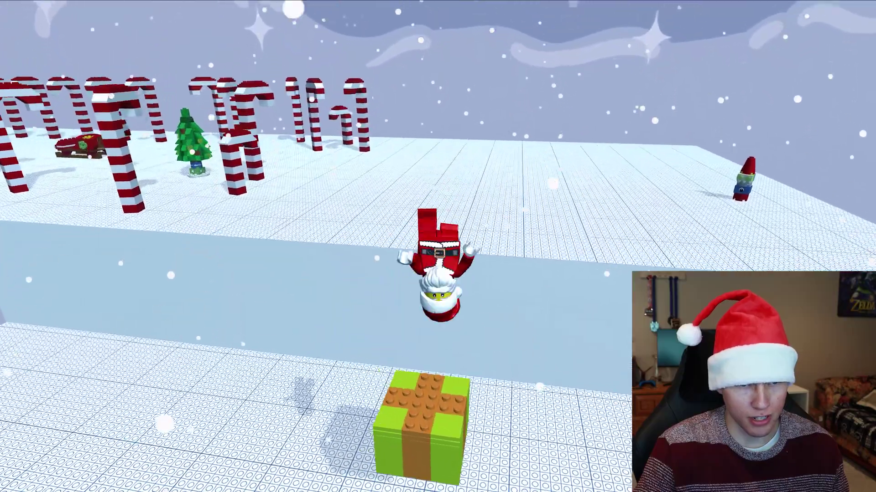
{"action": "key", "text": "d"}
{"action": "key", "text": "w"}
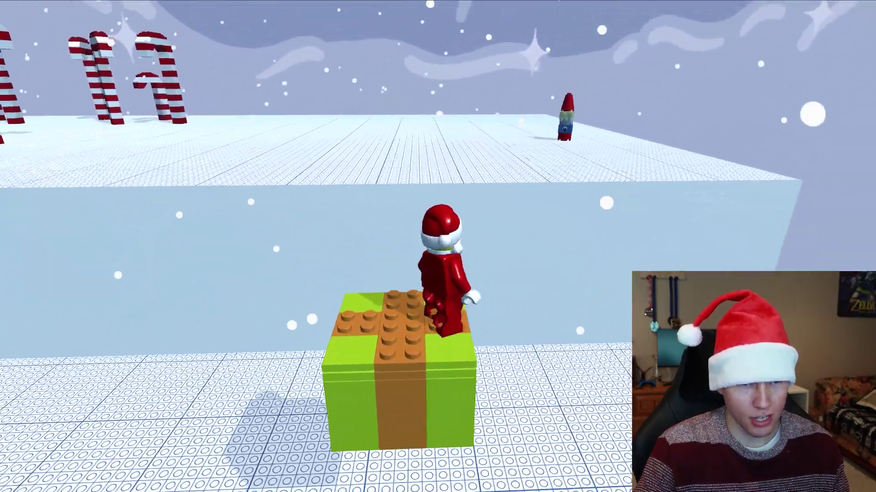
Step: Double-jump Santa from the third present up onto the far ice ledge
{"action": "key", "text": "space"}
{"action": "key", "text": "space"}
{"action": "key", "text": "w"}
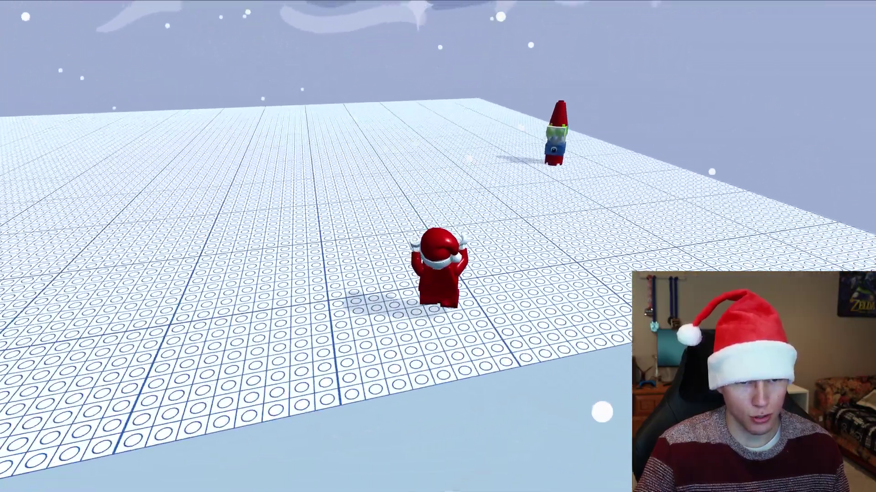
Step: Run Santa over to the gnome on the far ledge and circle around it
{"action": "key", "text": "w"}
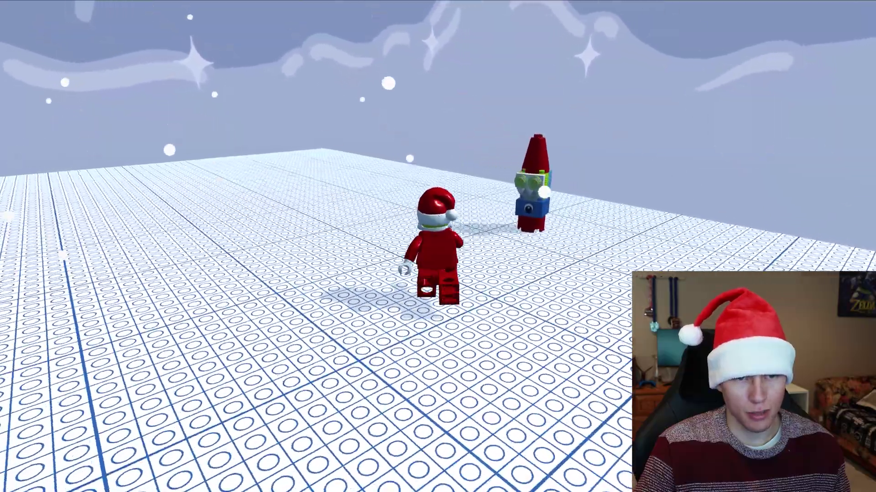
{"action": "key", "text": "s"}
{"action": "key", "text": "d"}
{"action": "key", "text": "d"}
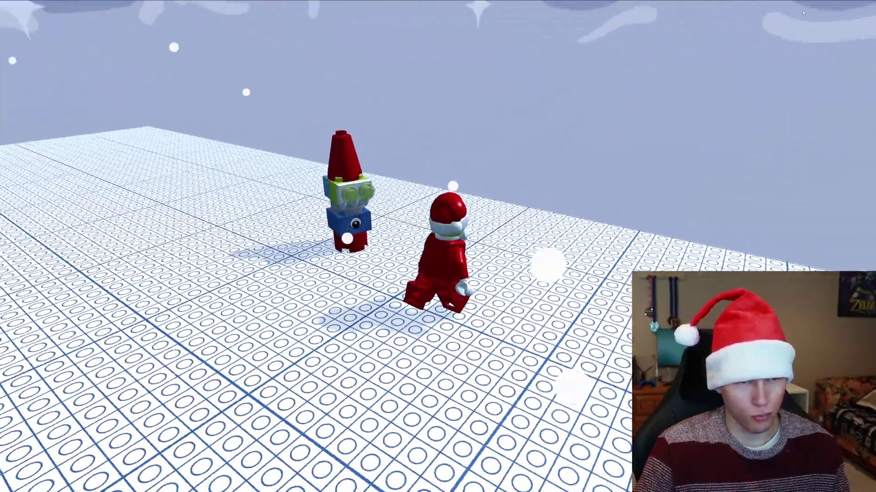
{"action": "key", "text": "a"}
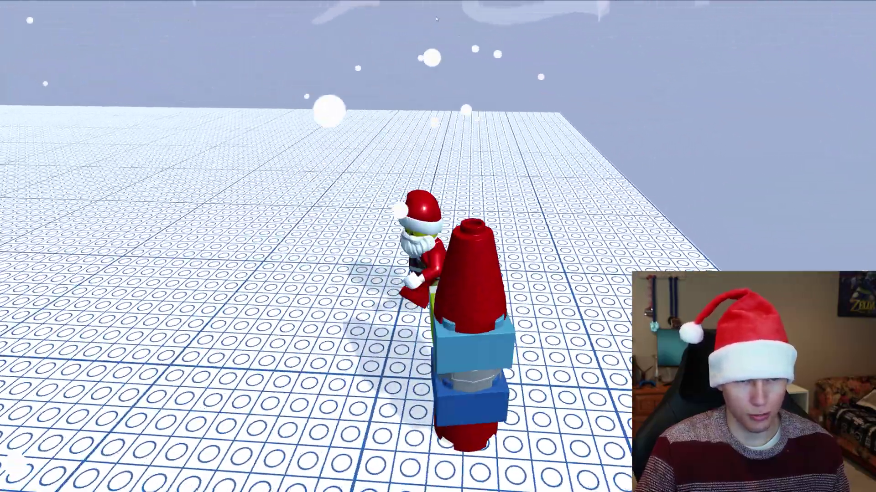
Step: Run and double-jump Santa around the gnome to check whether it turns to face him
{"action": "key", "text": "s"}
{"action": "key", "text": "d"}
{"action": "key", "text": "a"}
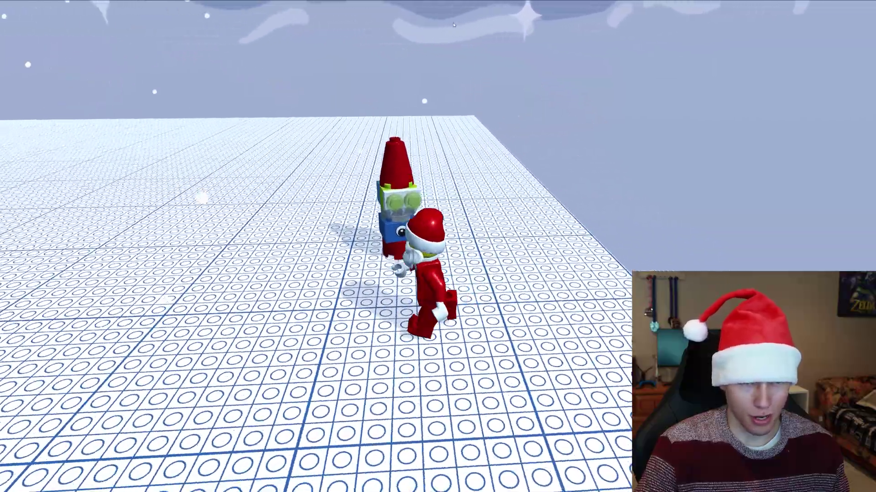
{"action": "key", "text": "space"}
{"action": "key", "text": "space"}
{"action": "key", "text": "d"}
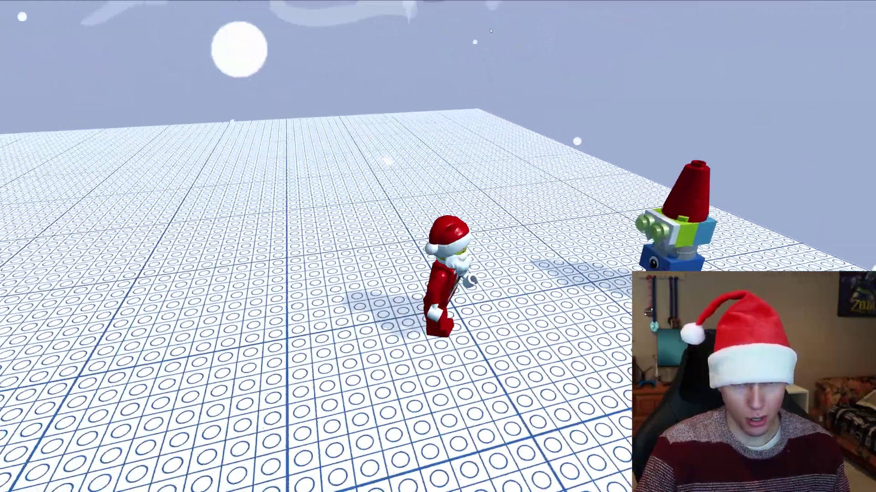
{"action": "key", "text": "d"}
{"action": "key", "text": "w"}
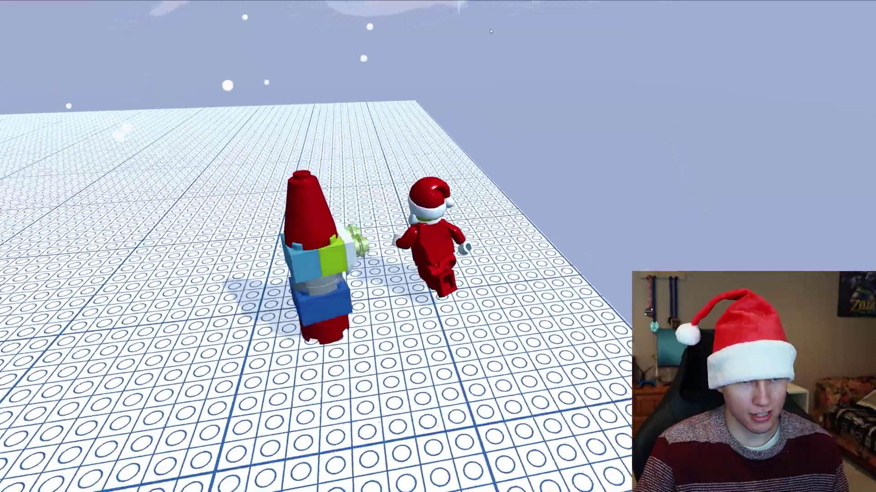
Step: Move Santa away from the gnome and back in changing directions to test its Look At behaviour
{"action": "key", "text": "a"}
{"action": "key", "text": "s"}
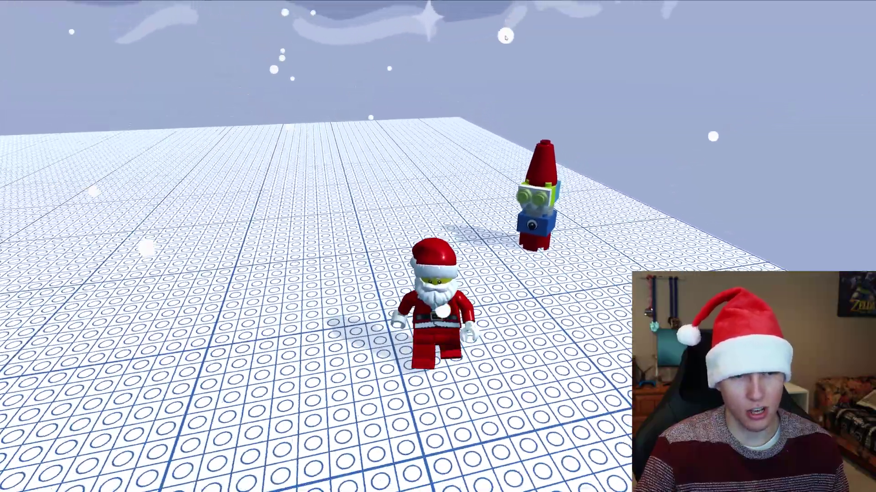
{"action": "key", "text": "d"}
{"action": "key", "text": "a"}
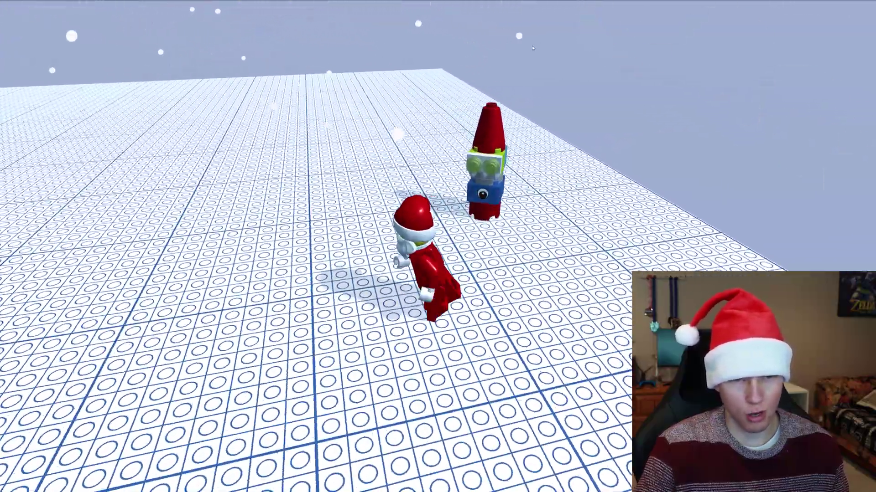
{"action": "key", "text": "w"}
{"action": "key", "text": "d"}
{"action": "key", "text": "s"}
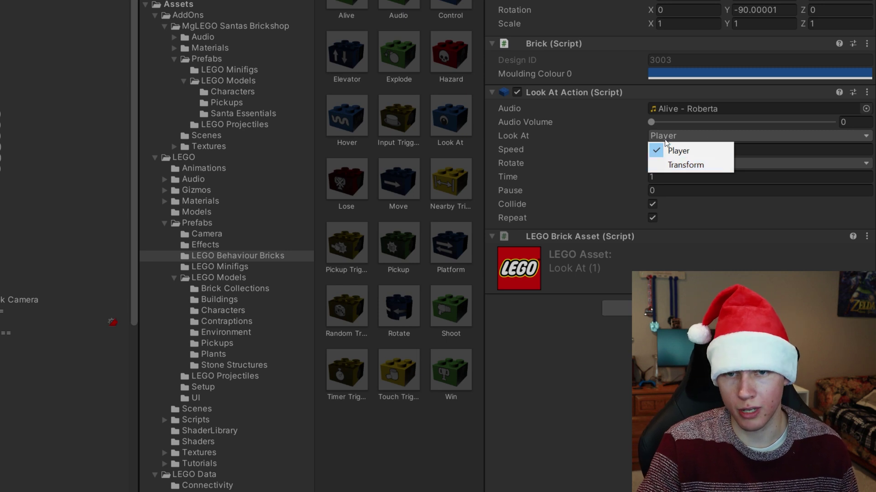
Step: Review the Look At target and Rotate options of the gnome's Look At Action
{"action": "left_click", "coordinate": [524, 136]}
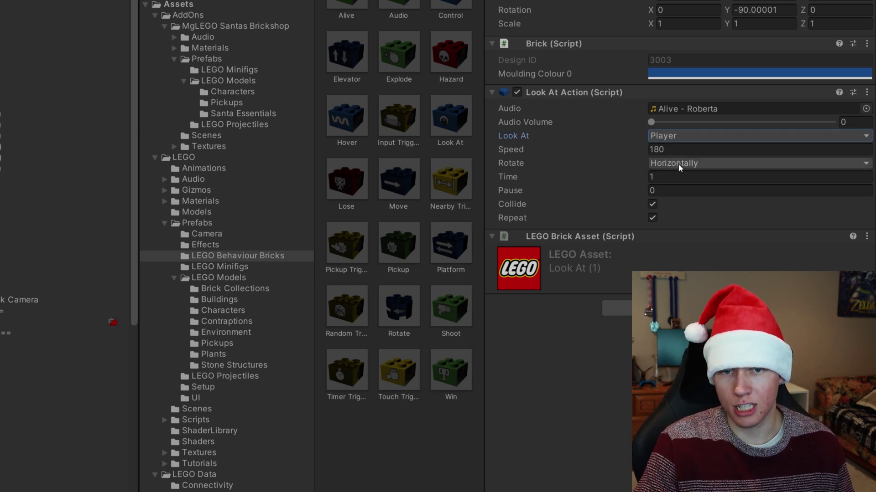
{"action": "left_click", "coordinate": [698, 163]}
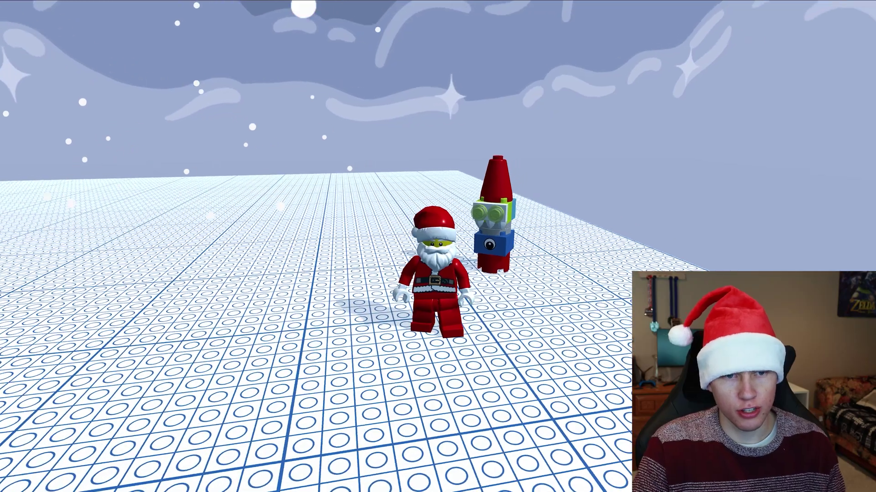
Step: Run Santa from side to side before the gnome, then jump him past it to the side facing the candy canes
{"action": "key", "text": "d"}
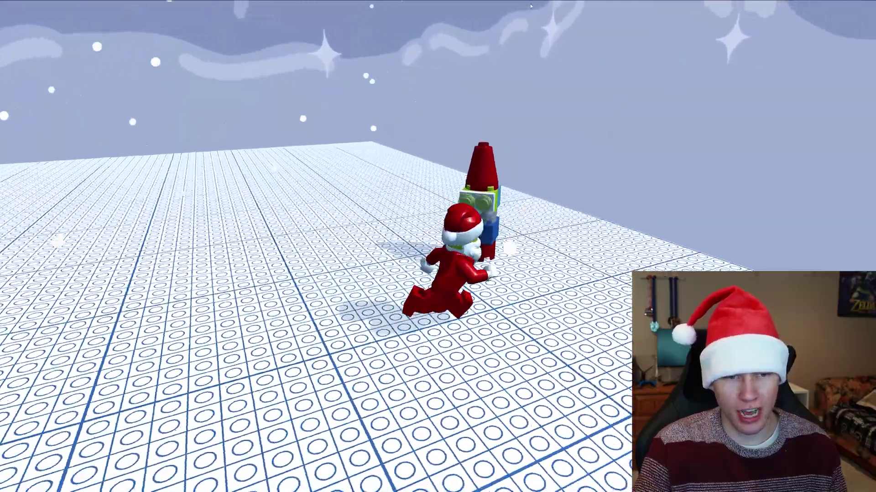
{"action": "key", "text": "a"}
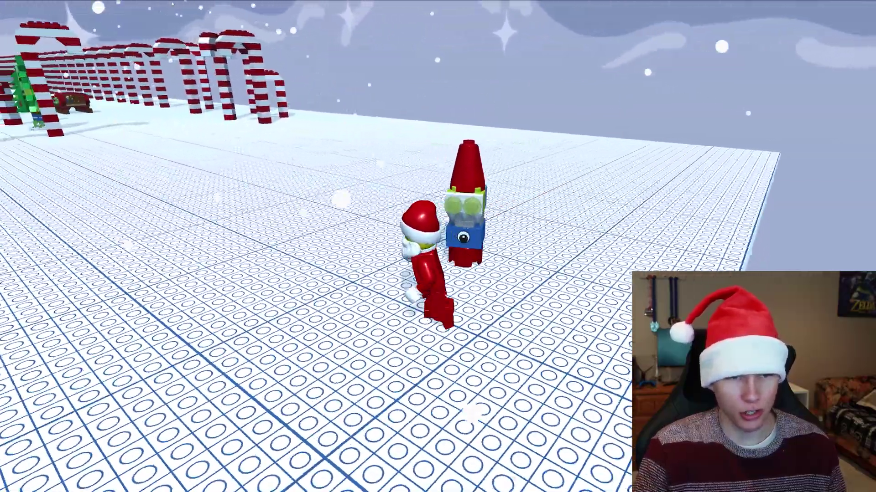
{"action": "key", "text": "w"}
{"action": "key", "text": "space"}
{"action": "key", "text": "d"}
{"action": "key", "text": "s"}
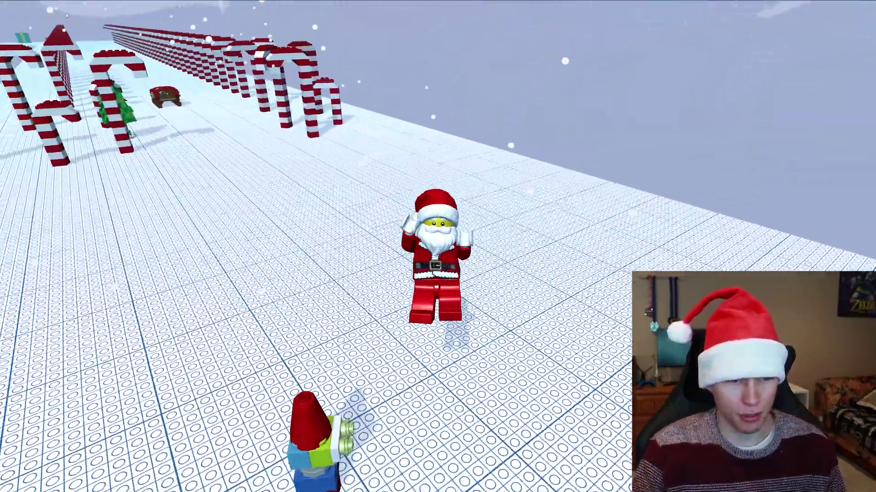
Step: Run Santa from the gnome back to the candy canes and stop him near the Christmas tree
{"action": "key", "text": "w"}
{"action": "key", "text": "w"}
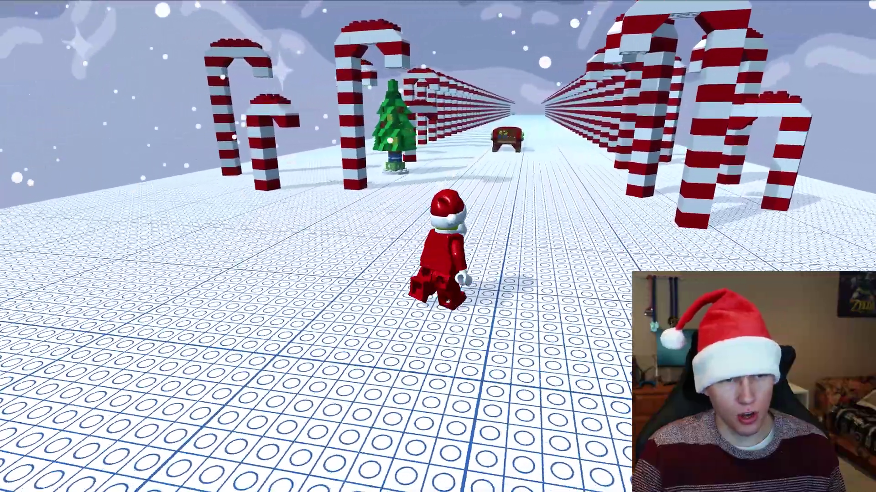
{"action": "key", "text": "w"}
{"action": "key", "text": "d"}
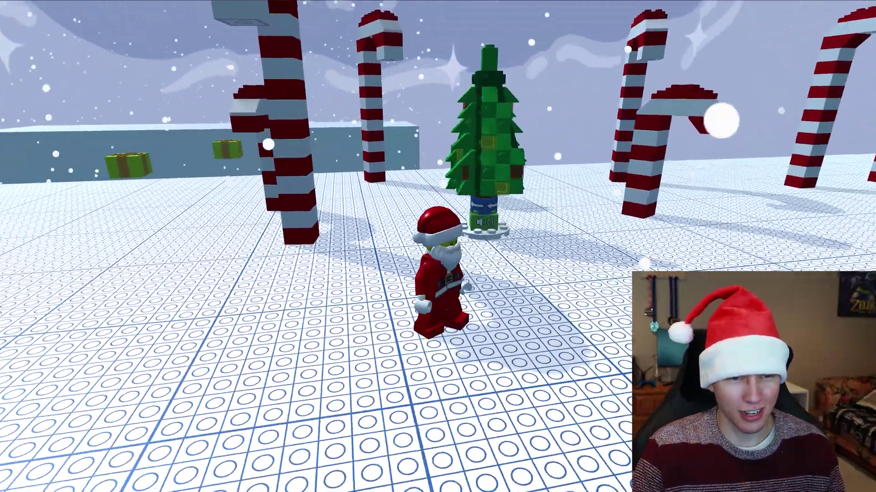
{"action": "key", "text": "w"}
{"action": "key", "text": "a"}
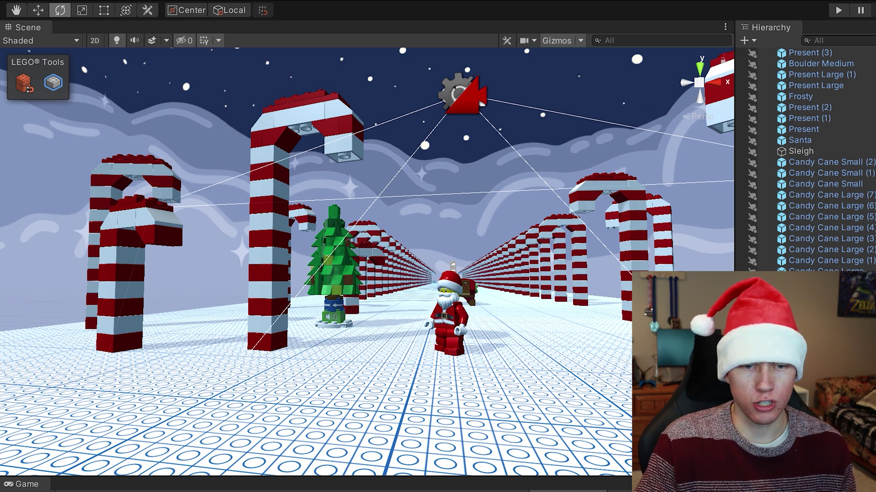
Step: Add a Rotate brick to the scene and attach it under the hooked end of the large candy cane beside the Christmas tree
{"action": "left_click_drag", "start_coordinate": [412, 339], "coordinate": [398, 335]}
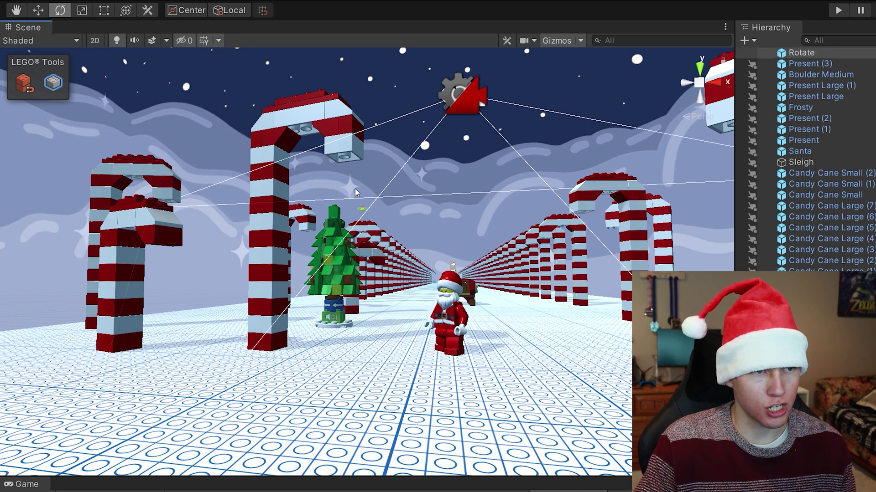
{"action": "key", "text": "w"}
{"action": "right_click_drag", "start_coordinate": [361, 193], "coordinate": [356, 172]}
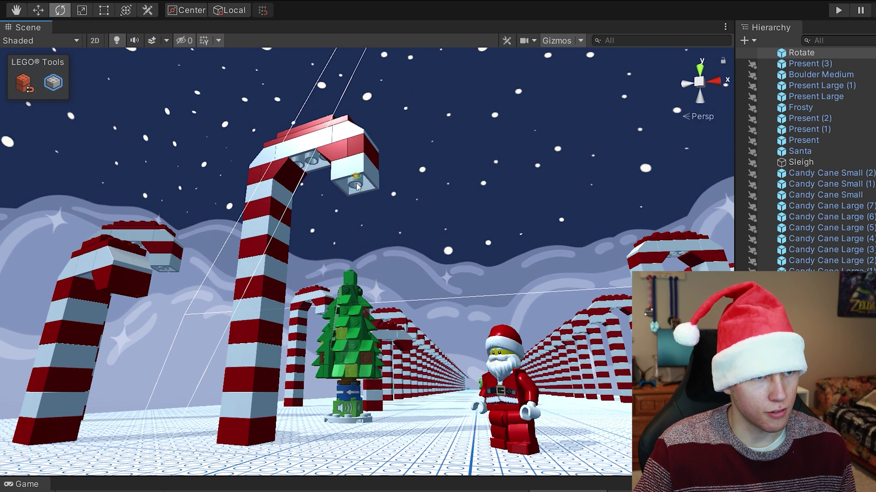
{"action": "left_click", "coordinate": [356, 187]}
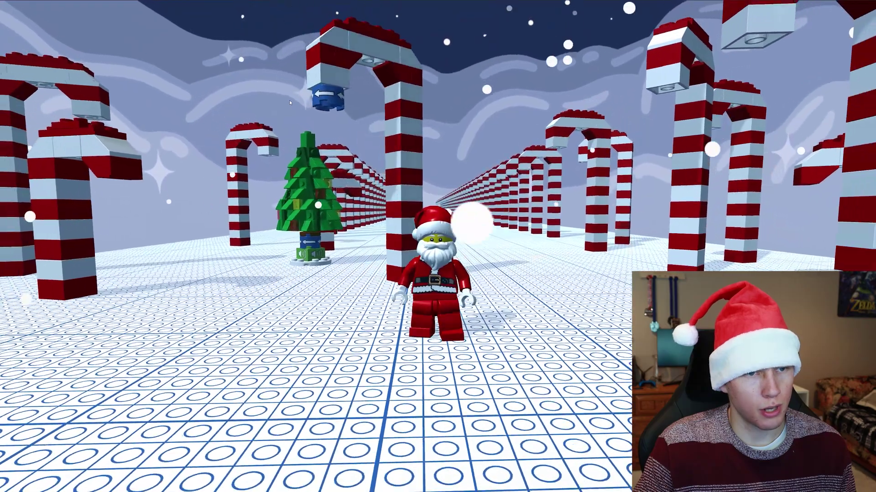
Step: Play-test the large candy cane's rotation with Santa standing in front of it
{"action": "key", "text": "d"}
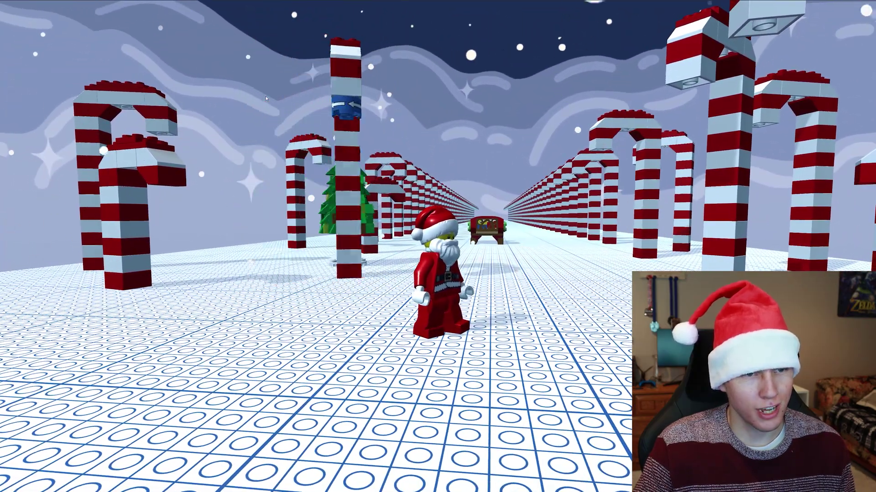
{"action": "key", "text": "s"}
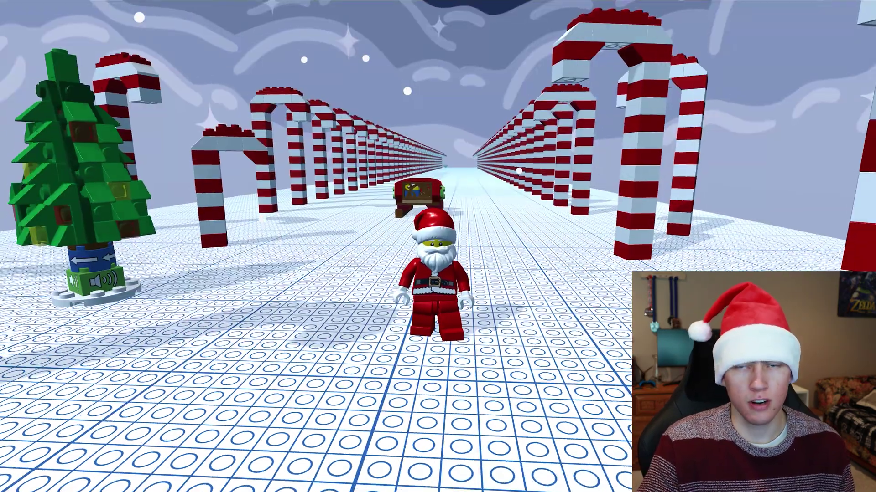
Step: Run Santa past the Christmas tree and along the candy cane avenue until he stands beside the sleigh
{"action": "key", "text": "w"}
{"action": "key", "text": "d"}
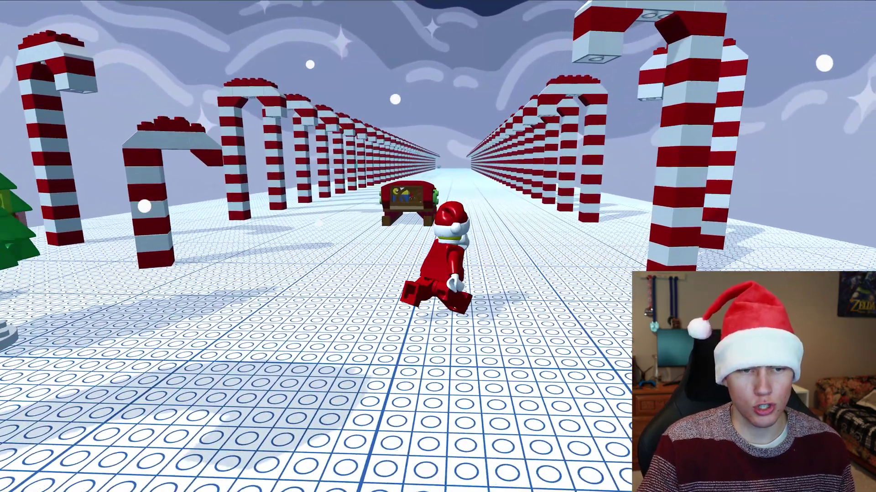
{"action": "key", "text": "w"}
{"action": "key", "text": "d"}
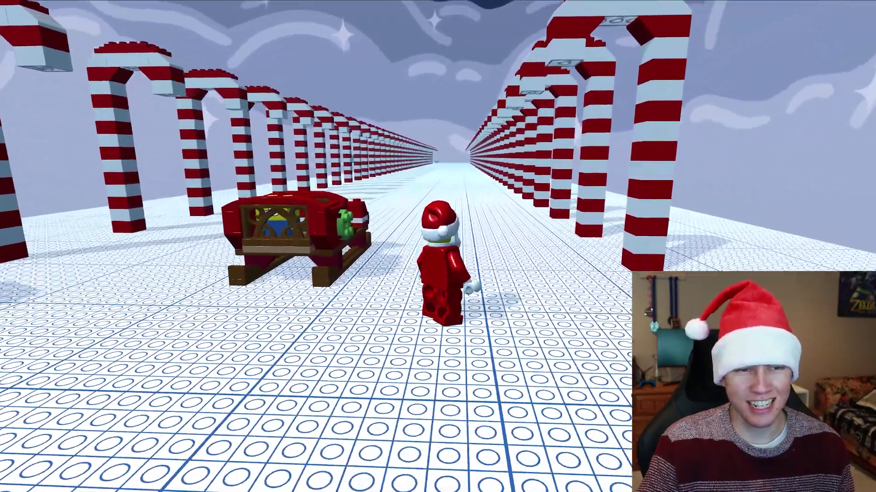
{"action": "key", "text": "w"}
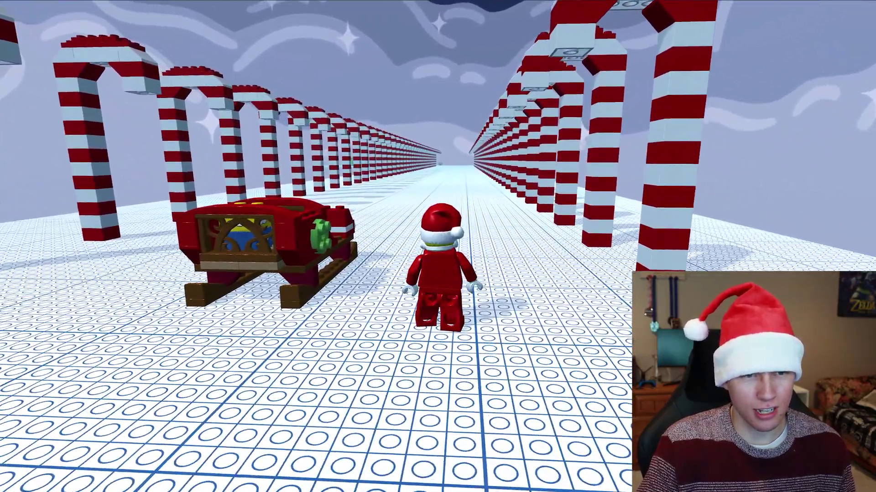
{"action": "key", "text": "d"}
{"action": "key", "text": "w"}
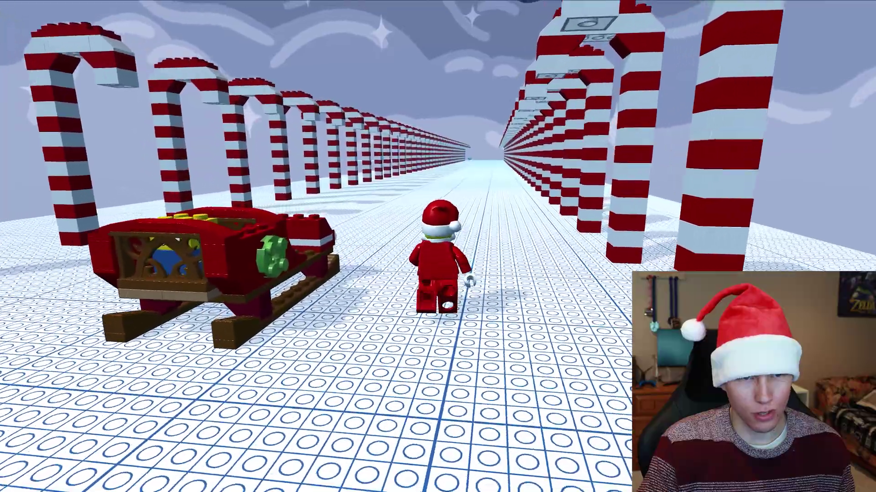
Step: Turn Santa around beside the sleigh and examine the behaviour bricks stacked inside it from above
{"action": "key", "text": "s"}
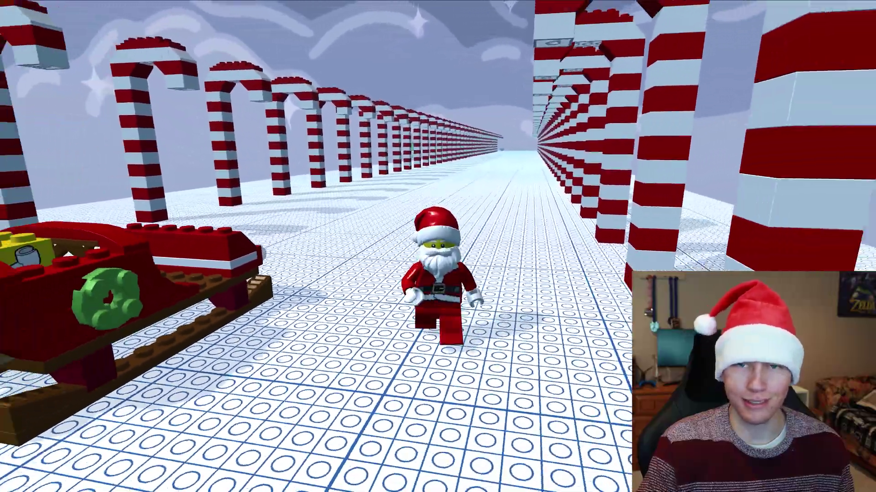
{"action": "key", "text": "a"}
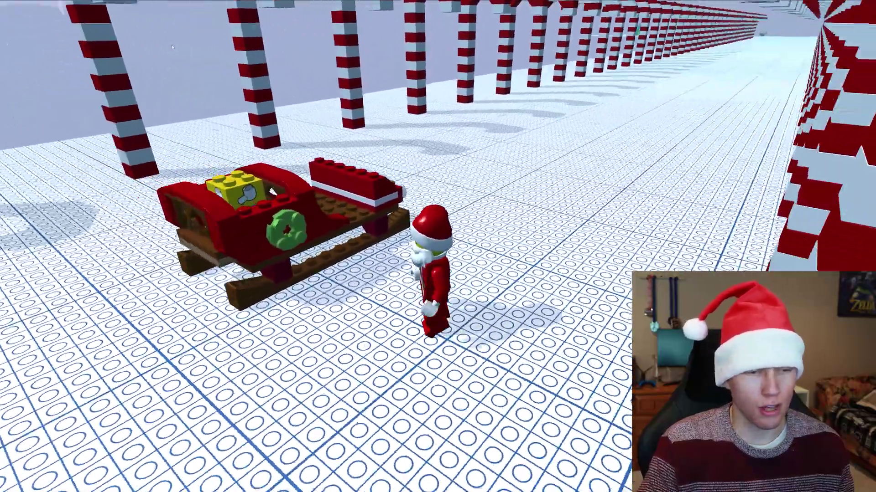
{"action": "key", "text": "a"}
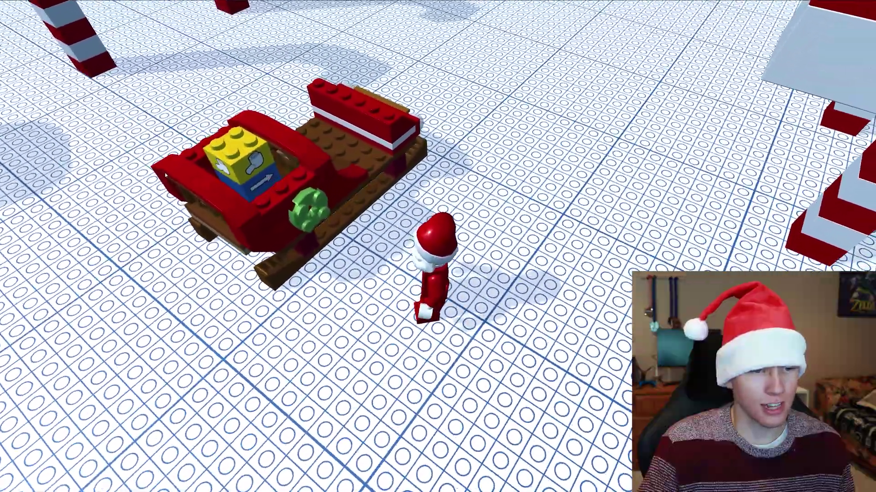
{"action": "key", "text": "a"}
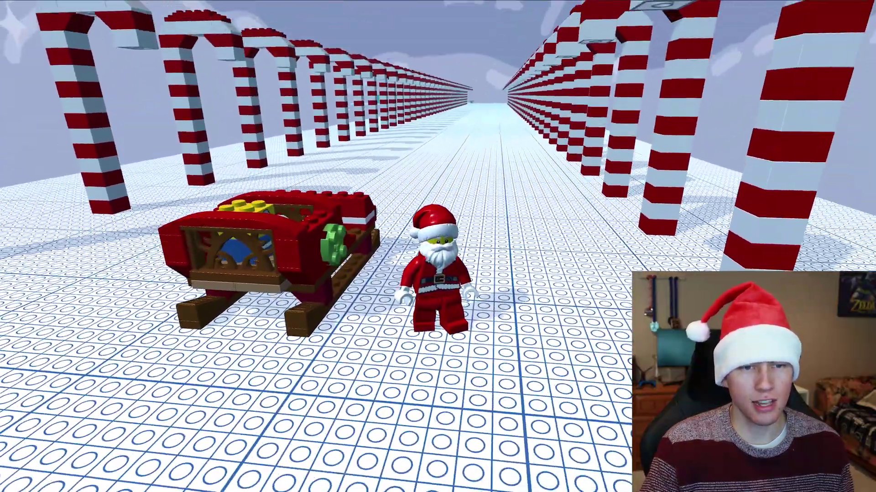
{"action": "key", "text": "d"}
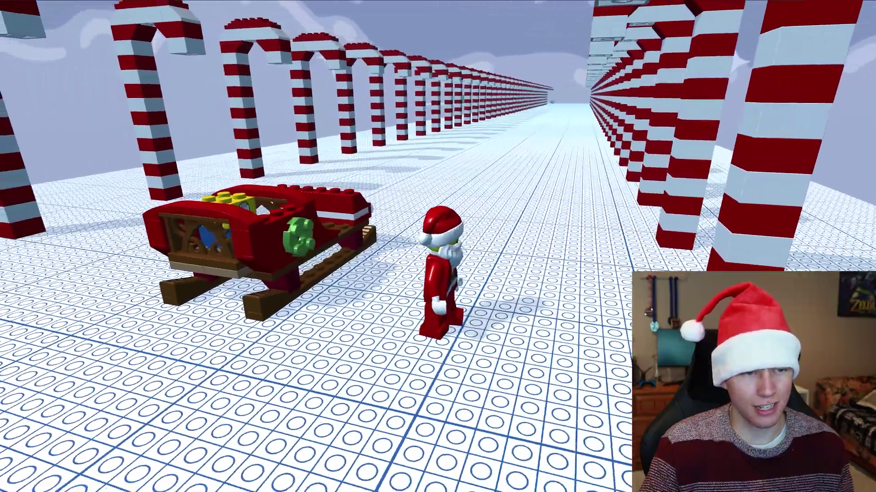
{"action": "key", "text": "s"}
{"action": "key", "text": "d"}
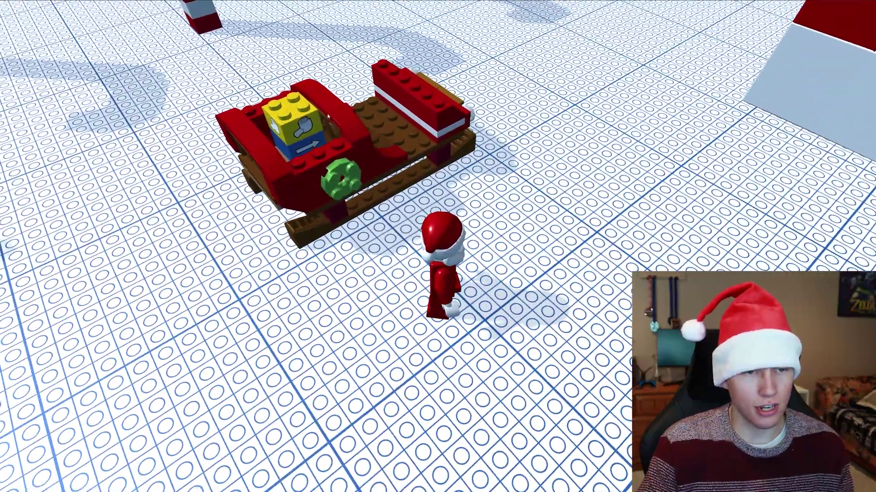
{"action": "key", "text": "w"}
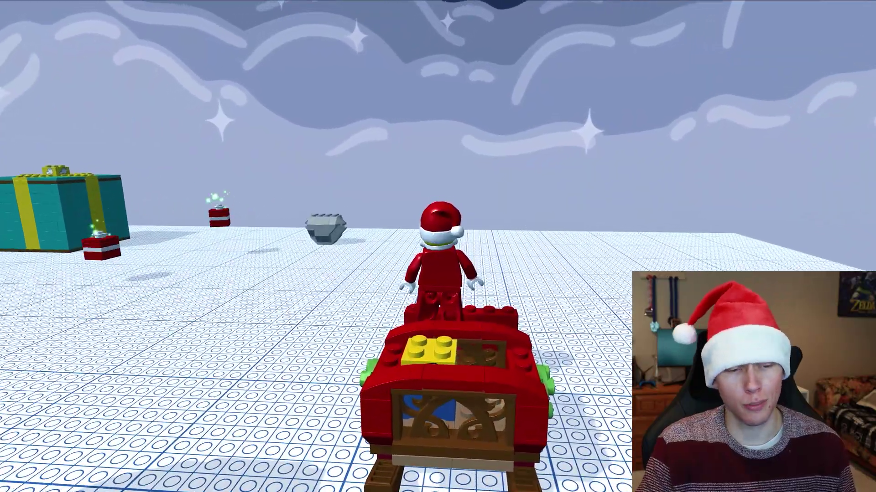
Step: Walk Santa off the sleigh and across the snow towards the presents and the boulder
{"action": "key", "text": "w"}
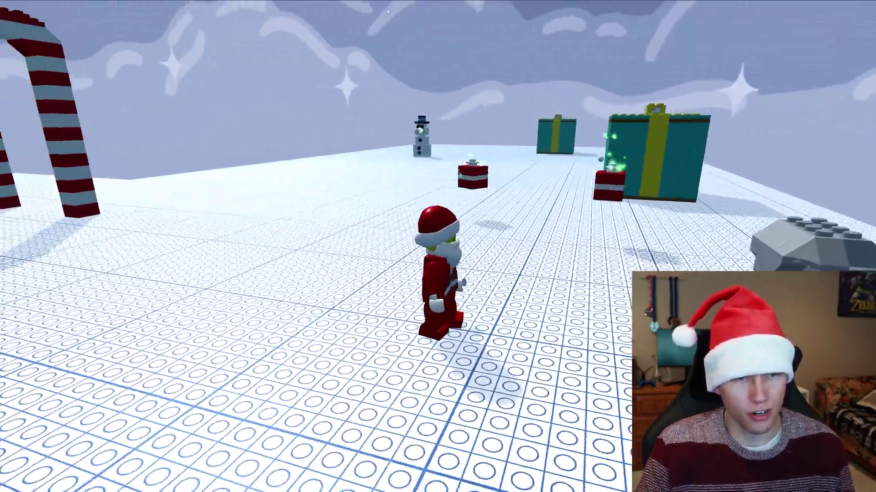
{"action": "key", "text": "w"}
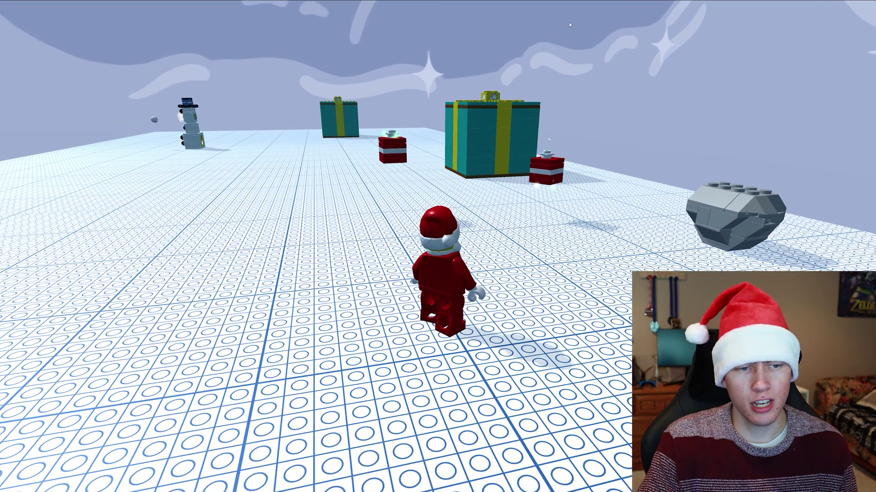
{"action": "key", "text": "d"}
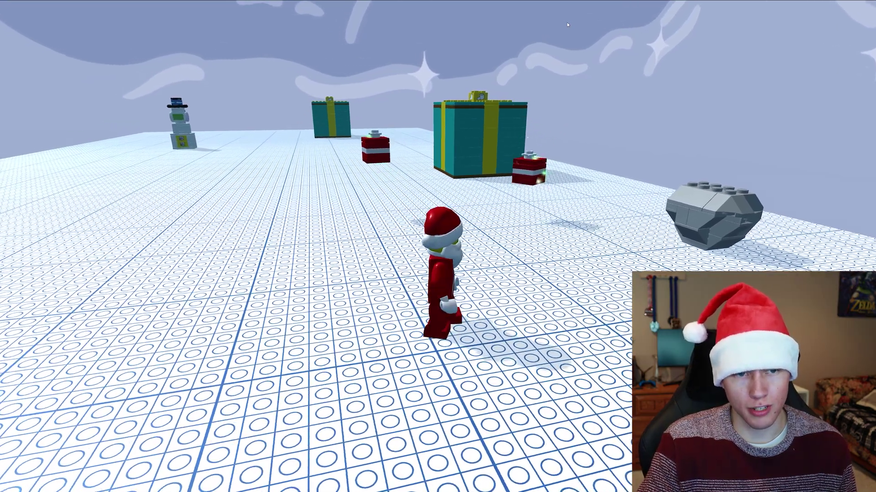
{"action": "key", "text": "w"}
Step: Place the green Win brick on top of the grey boulder near the presents
{"action": "right_click_drag", "start_coordinate": [805, 49], "coordinate": [716, 54]}
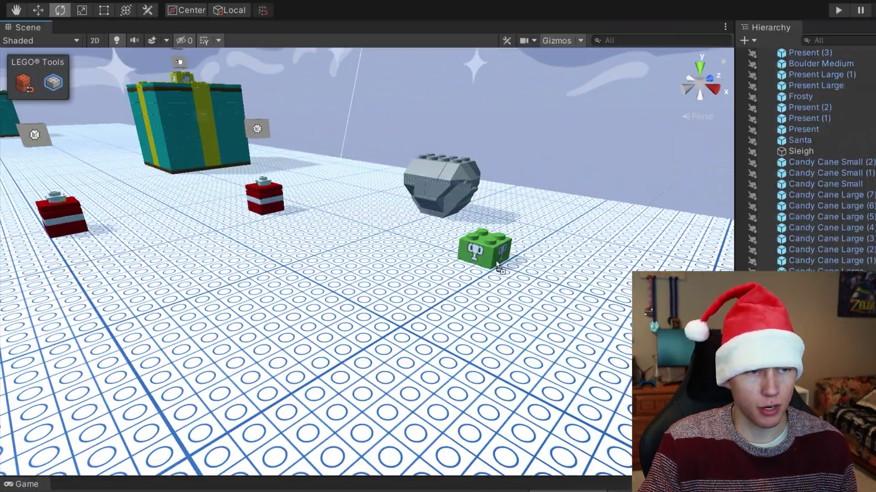
{"action": "left_click_drag", "start_coordinate": [481, 249], "coordinate": [436, 157]}
{"action": "left_click", "coordinate": [436, 157]}
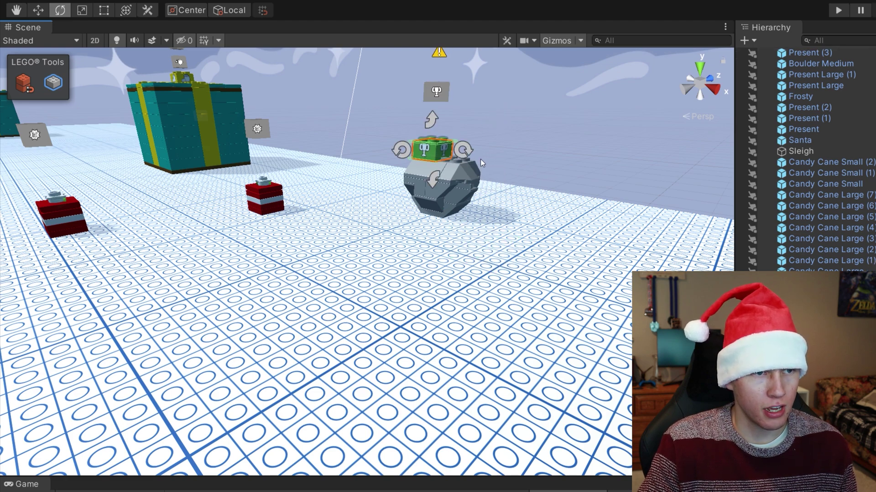
Step: Place a yellow Pickup Trigger brick beside the green Win brick on top of the grey boulder
{"action": "scroll", "coordinate": [508, 157], "scroll_direction": "up", "scroll_amount": 3}
{"action": "middle_click_drag", "start_coordinate": [531, 195], "coordinate": [531, 196]}
{"action": "scroll", "coordinate": [468, 443], "scroll_direction": "down", "scroll_amount": 1}
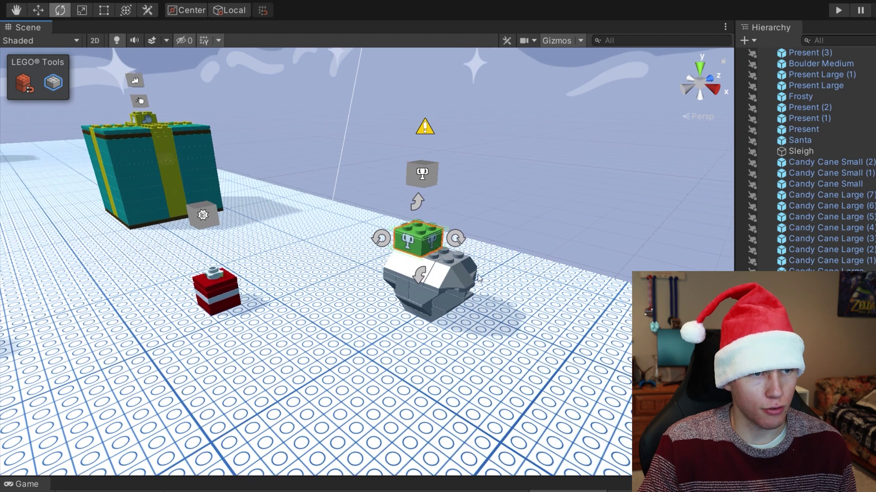
{"action": "scroll", "coordinate": [411, 303], "scroll_direction": "up", "scroll_amount": 4}
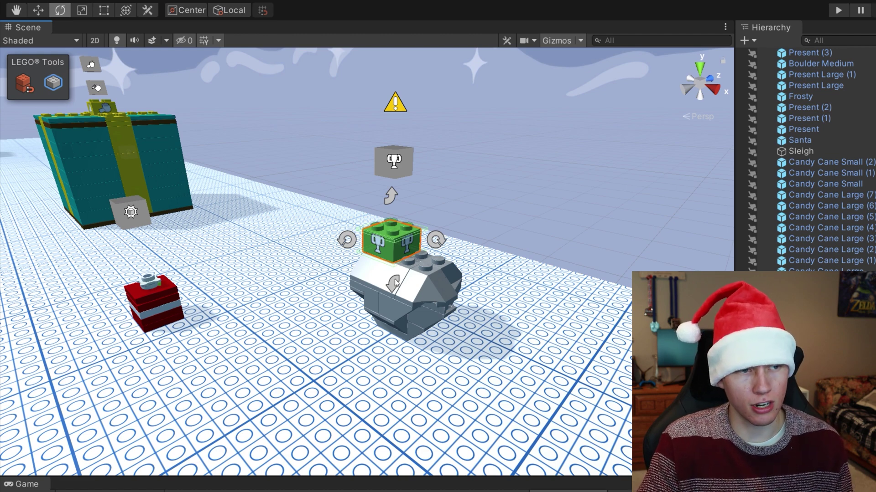
{"action": "middle_click_drag", "start_coordinate": [538, 301], "coordinate": [575, 299]}
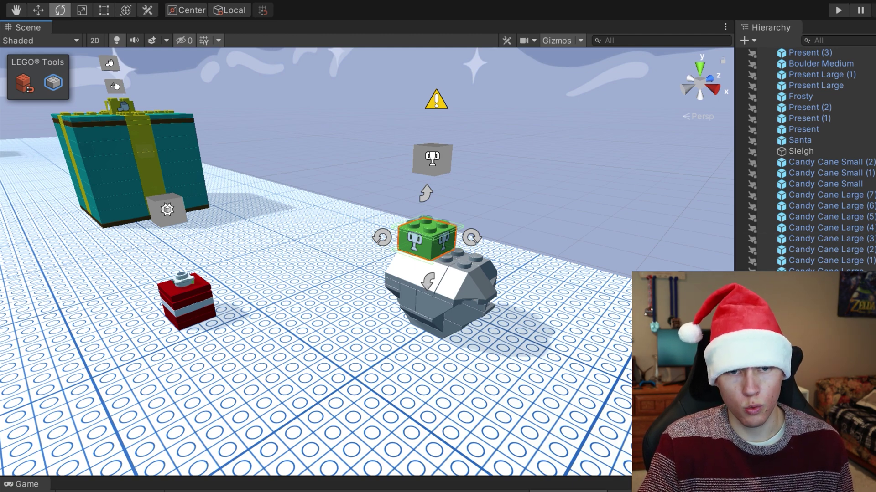
{"action": "left_click_drag", "start_coordinate": [504, 285], "coordinate": [458, 245]}
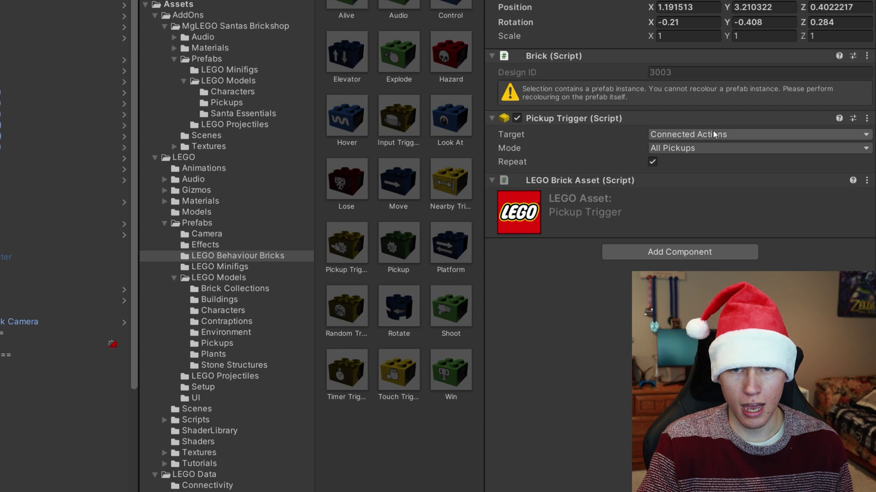
Step: Review the Pickup Trigger's Target and Mode options, keeping Connected Actions and All Pickups
{"action": "left_click", "coordinate": [765, 135]}
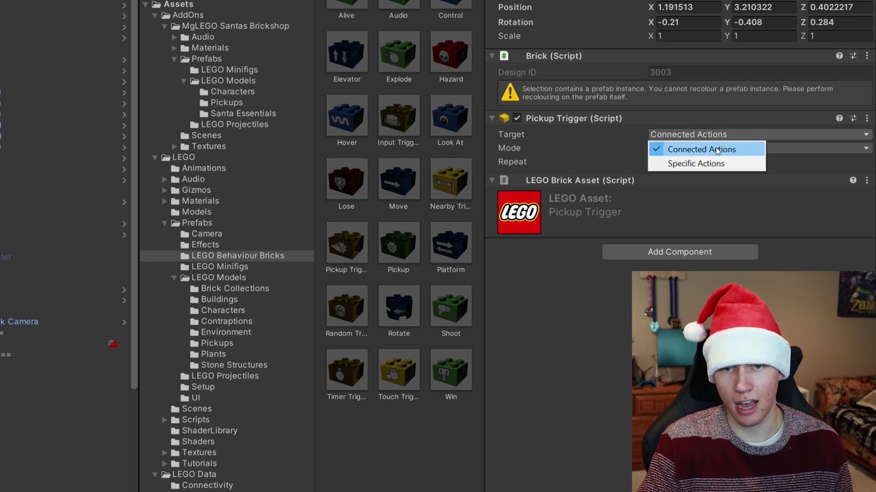
{"action": "left_click", "coordinate": [735, 149]}
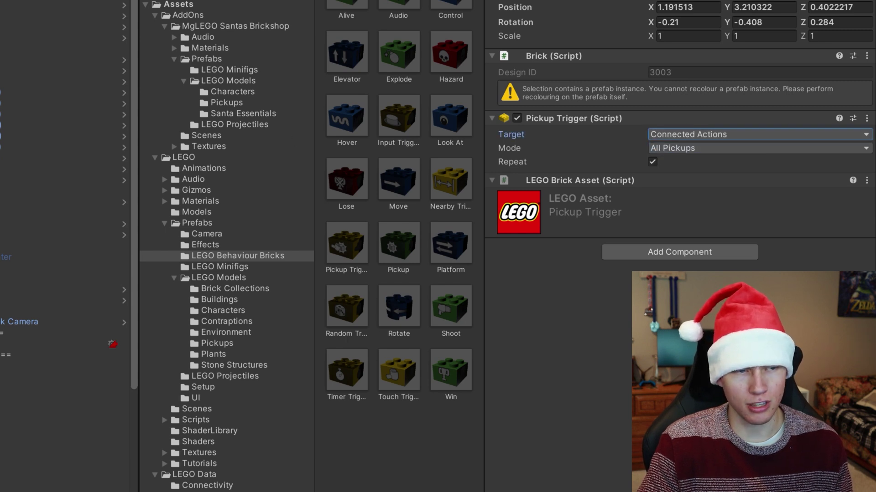
{"action": "left_click", "coordinate": [713, 150]}
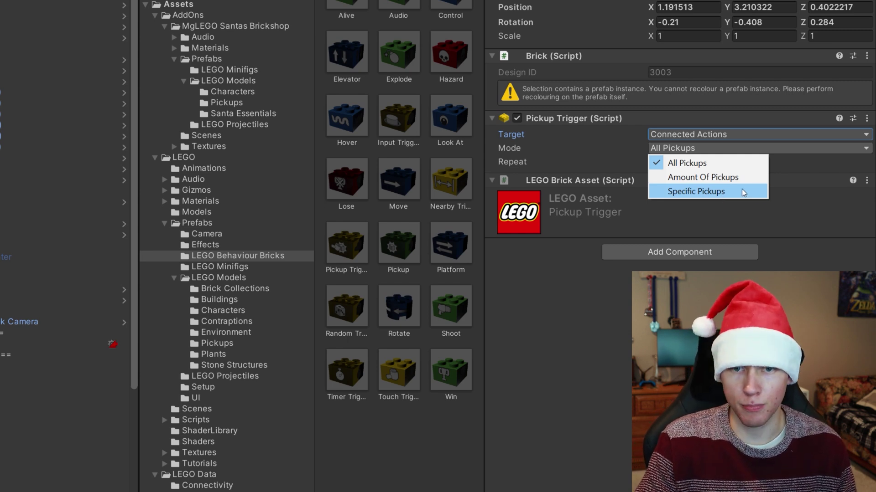
{"action": "left_click", "coordinate": [715, 147]}
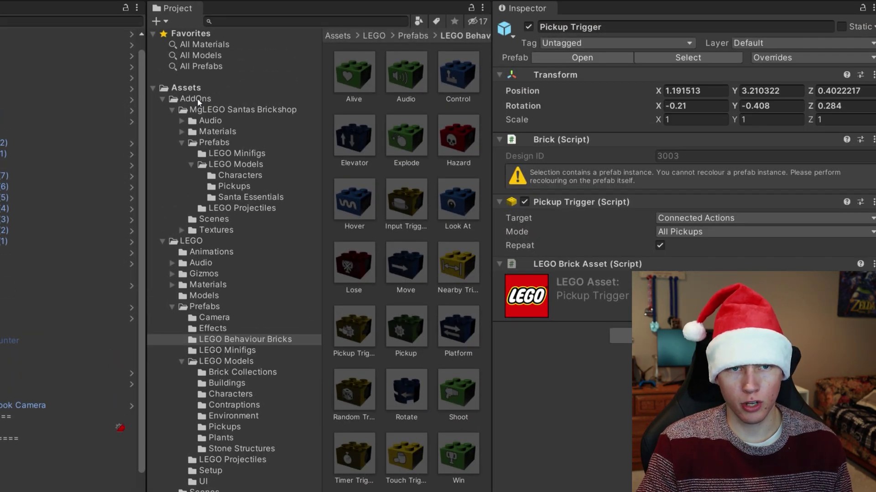
Step: Add another red present pickup to the scene from the MgLEGO Santas Brickshop Pickups folder
{"action": "left_click", "coordinate": [197, 99]}
{"action": "left_click", "coordinate": [237, 164]}
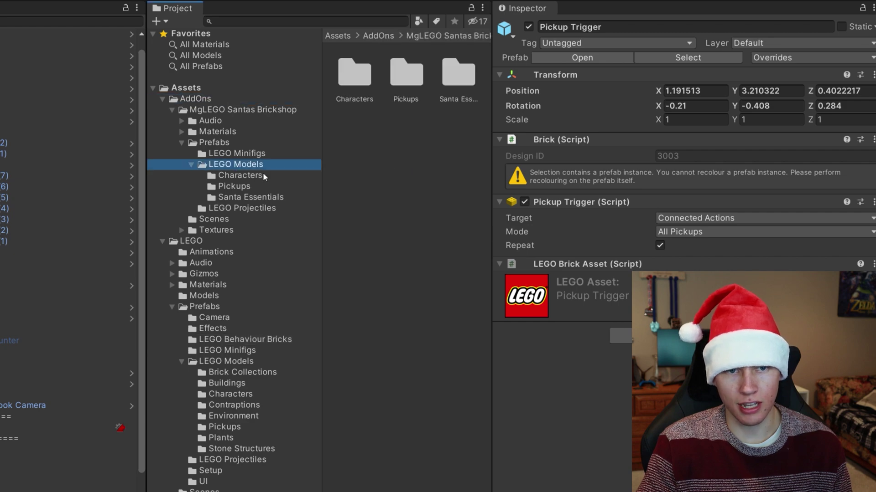
{"action": "left_click", "coordinate": [235, 186]}
{"action": "left_click_drag", "start_coordinate": [361, 76], "coordinate": [430, 346]}
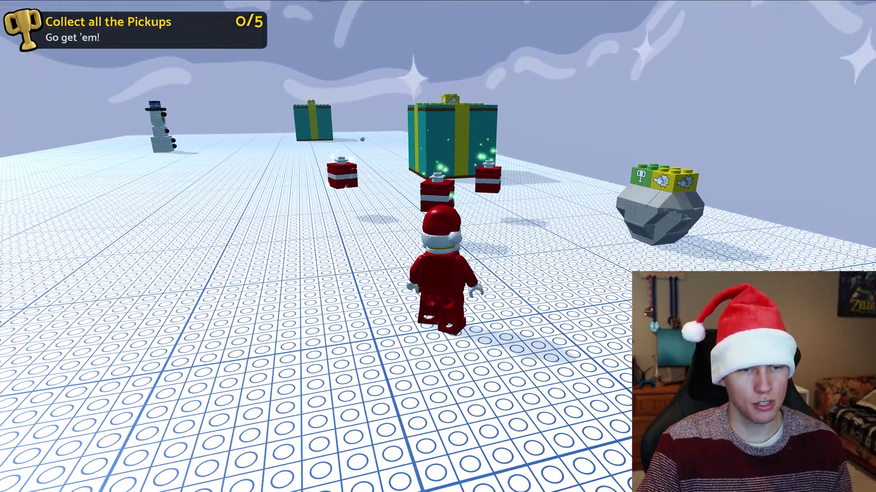
Step: Play-test the level by running Santa into the three small red presents in front of the large teal present
{"action": "key", "text": "w"}
{"action": "key", "text": "w"}
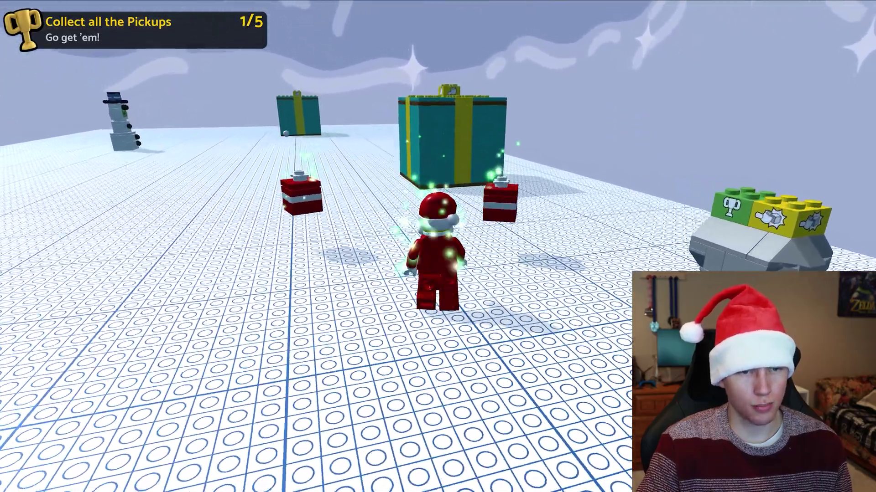
{"action": "key", "text": "w"}
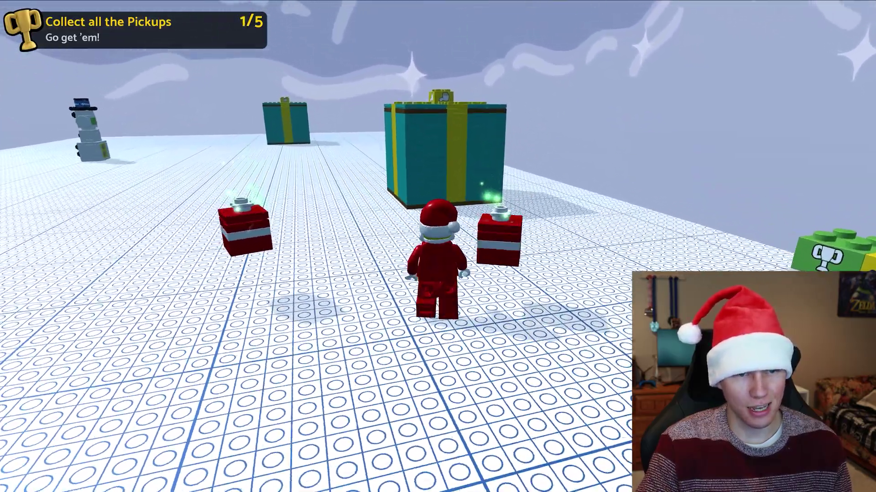
{"action": "key", "text": "w"}
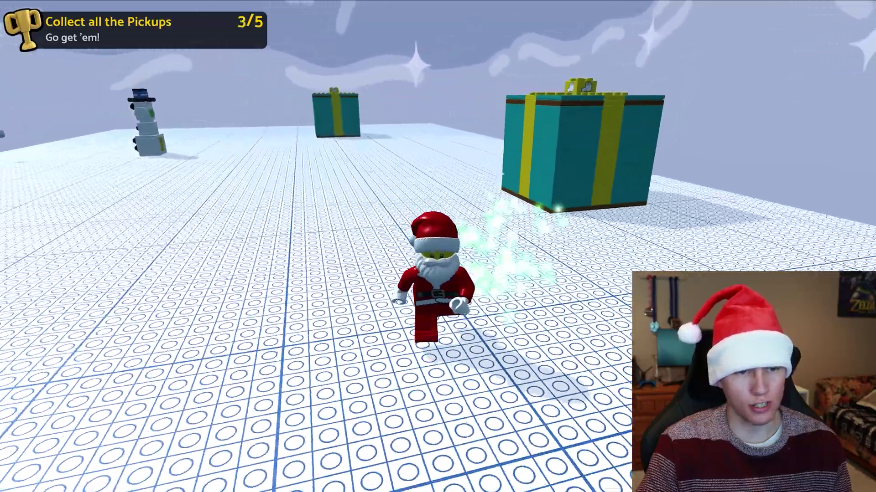
Step: Steer Santa across the open snow up to the front of the nearest large teal present
{"action": "key", "text": "d"}
{"action": "key", "text": "s"}
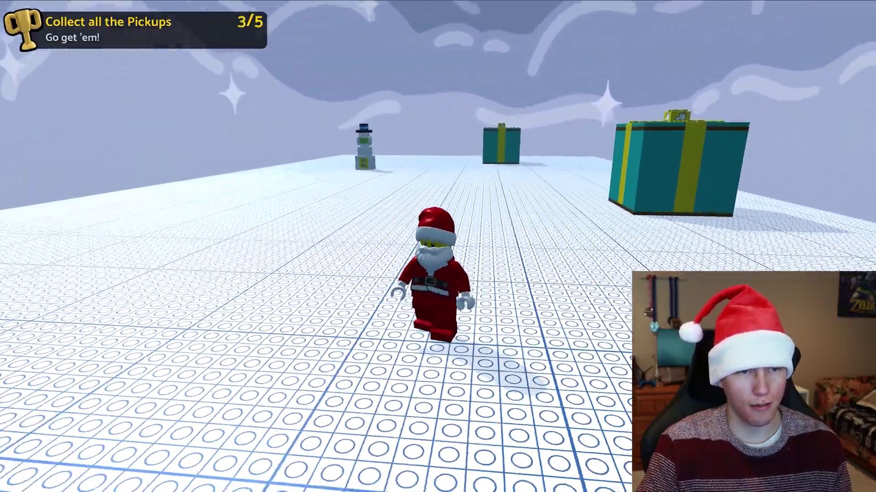
{"action": "key", "text": "a"}
{"action": "key", "text": "w"}
{"action": "key", "text": "w"}
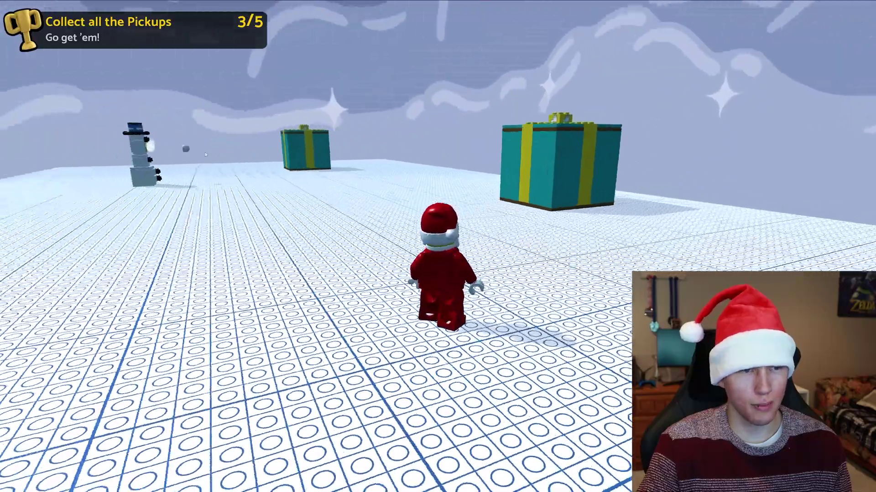
{"action": "key", "text": "d"}
{"action": "key", "text": "w"}
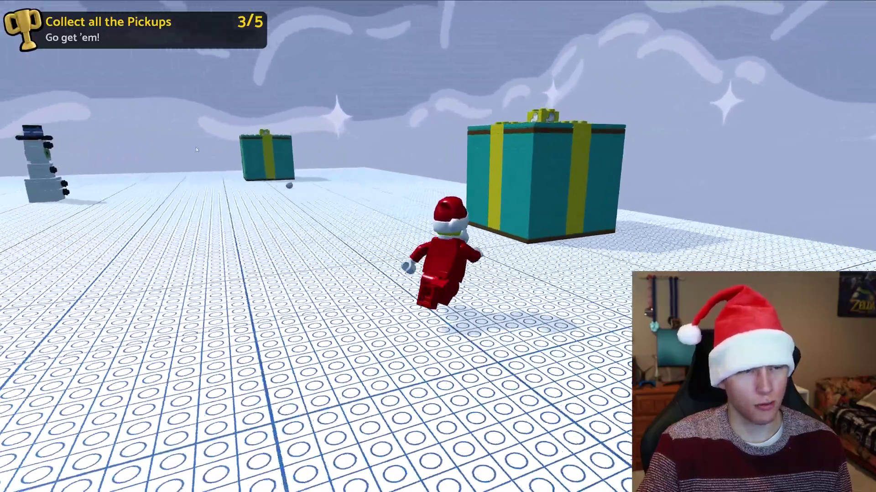
{"action": "key", "text": "s"}
{"action": "key", "text": "w"}
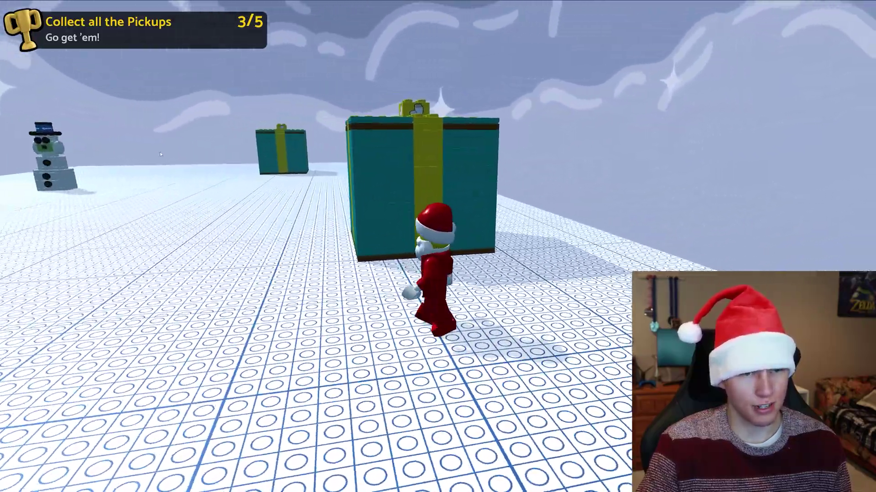
Step: Double-jump Santa onto the large teal present and walk him around the yellow trigger brick on its lid
{"action": "key", "text": "space"}
{"action": "key", "text": "space"}
{"action": "key", "text": "d"}
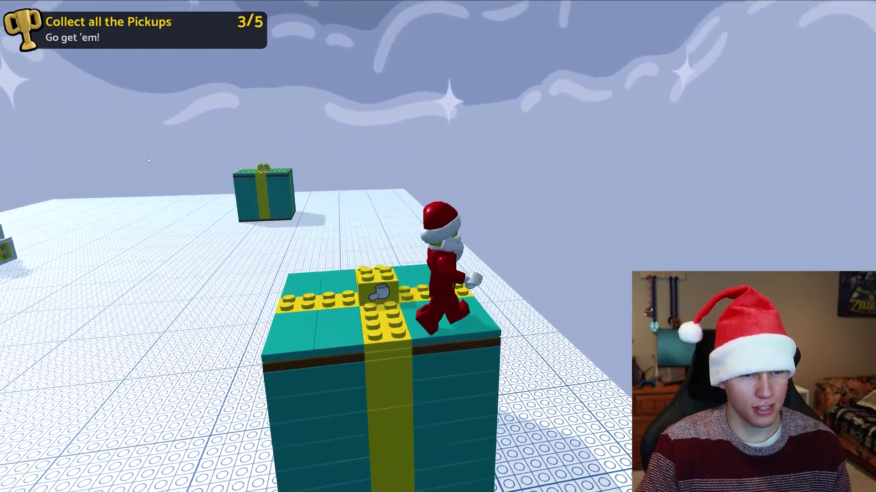
{"action": "key", "text": "w"}
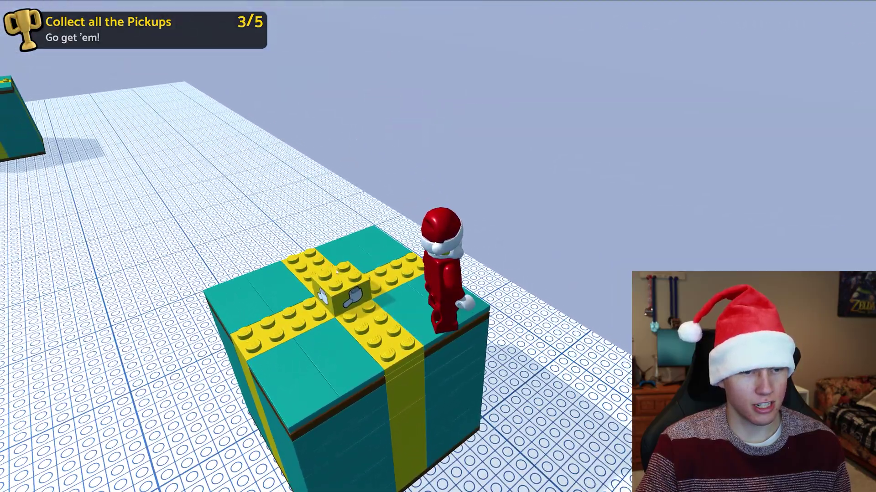
{"action": "key", "text": "s"}
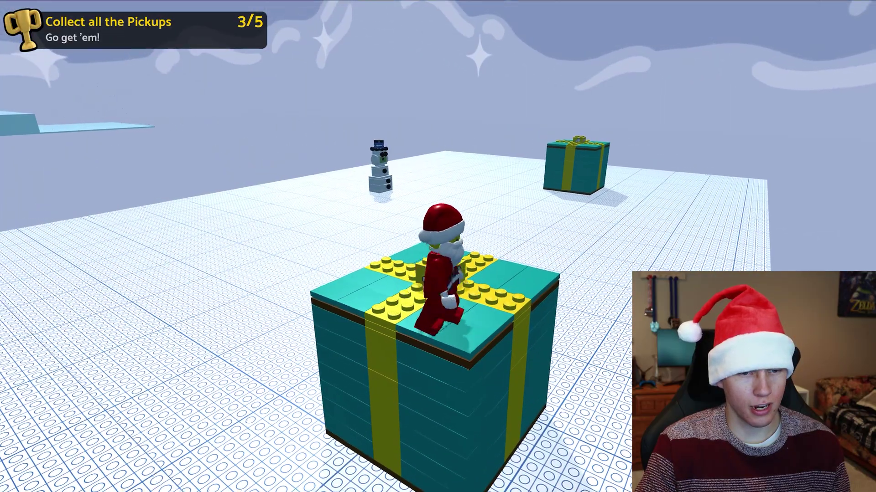
Step: Jump Santa onto the yellow trigger brick to blow up the large present, and run clear of the bricks
{"action": "key", "text": "w"}
{"action": "key", "text": "space"}
{"action": "key", "text": "s"}
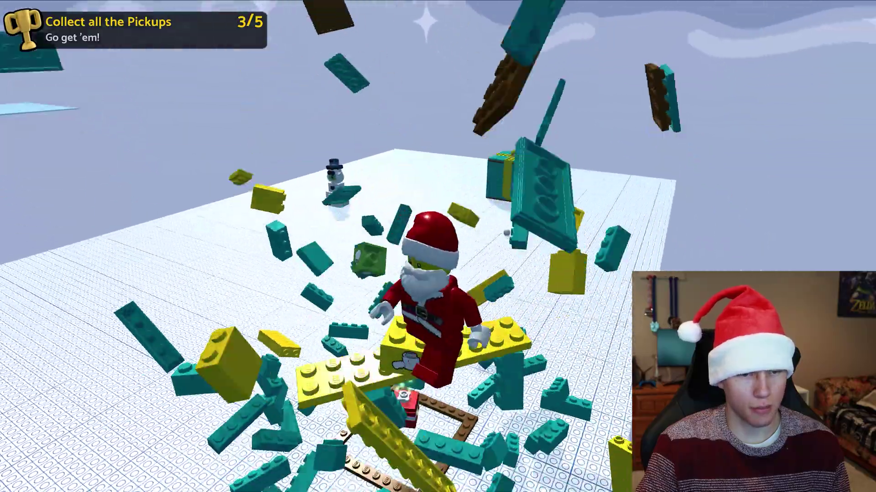
{"action": "key", "text": "s"}
{"action": "key", "text": "a"}
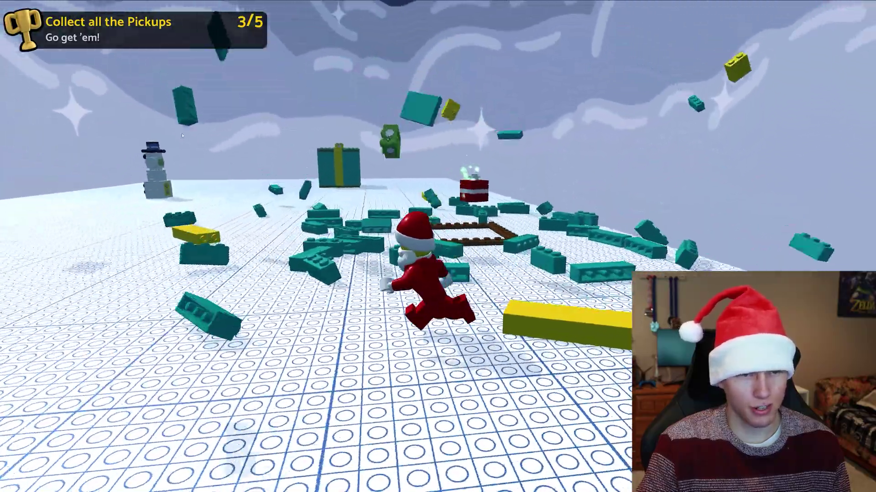
Step: Walk Santa through the scattered teal bricks and collect the red present beyond the brown frame
{"action": "key", "text": "w"}
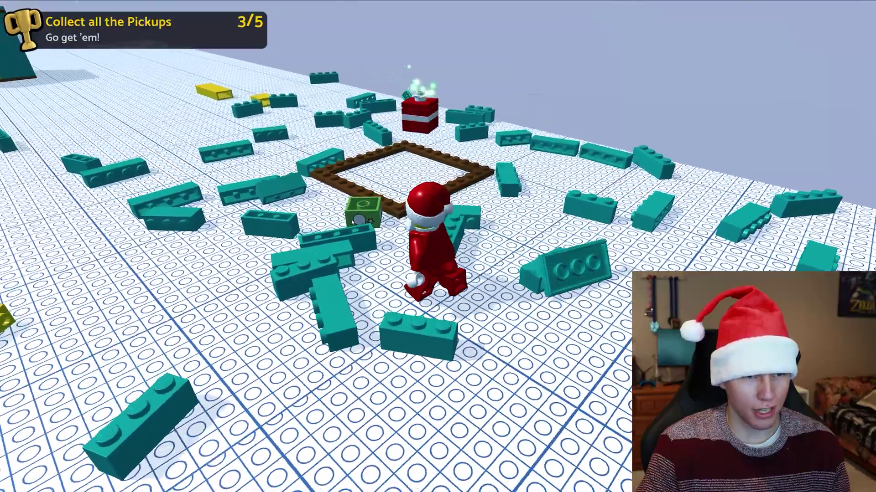
{"action": "key", "text": "w"}
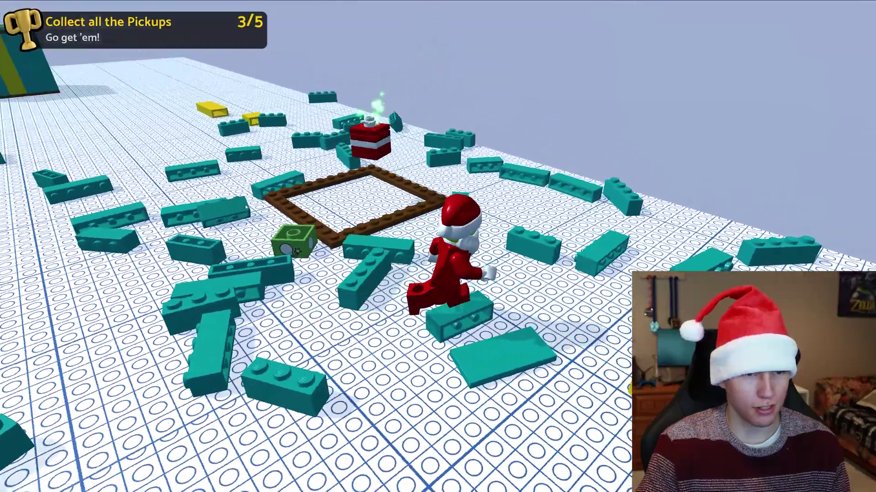
{"action": "key", "text": "w"}
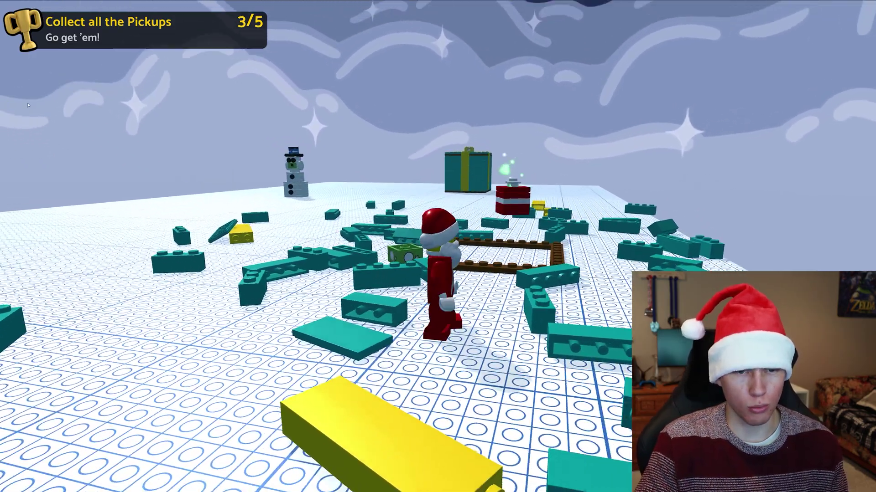
{"action": "key", "text": "d"}
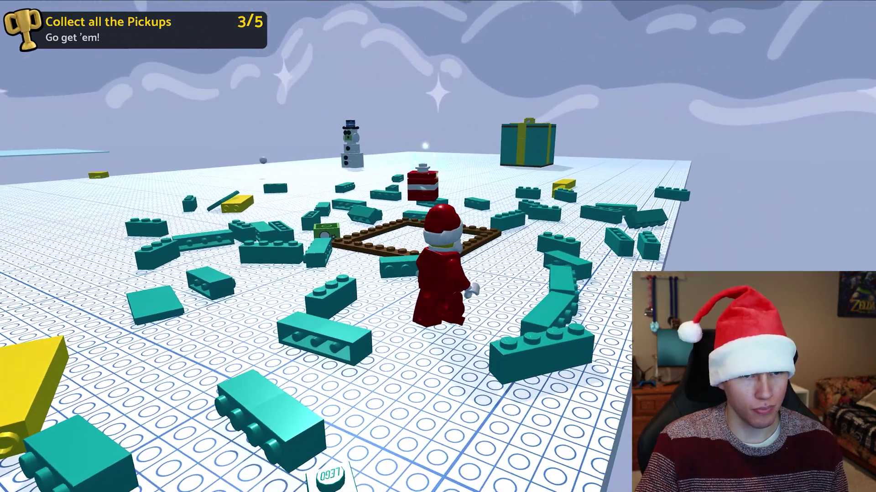
{"action": "key", "text": "w"}
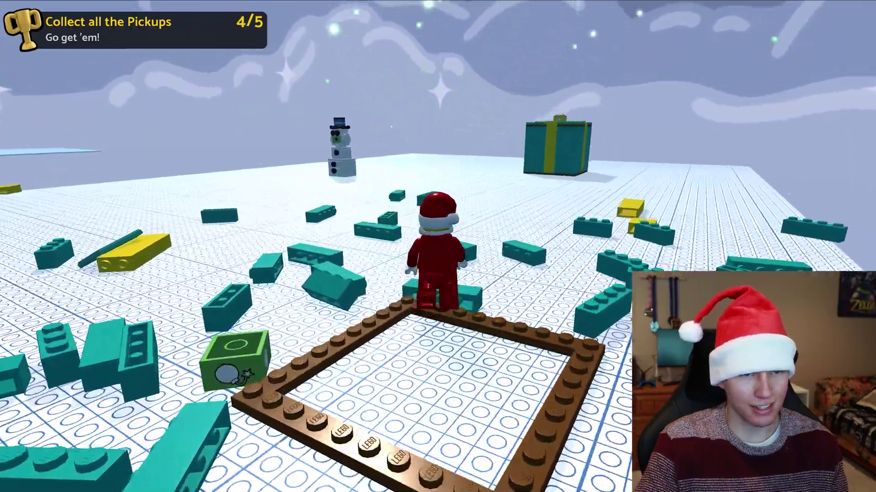
Step: Run Santa out of the debris and across the snow towards the rotating snowman
{"action": "key", "text": "w"}
{"action": "key", "text": "a"}
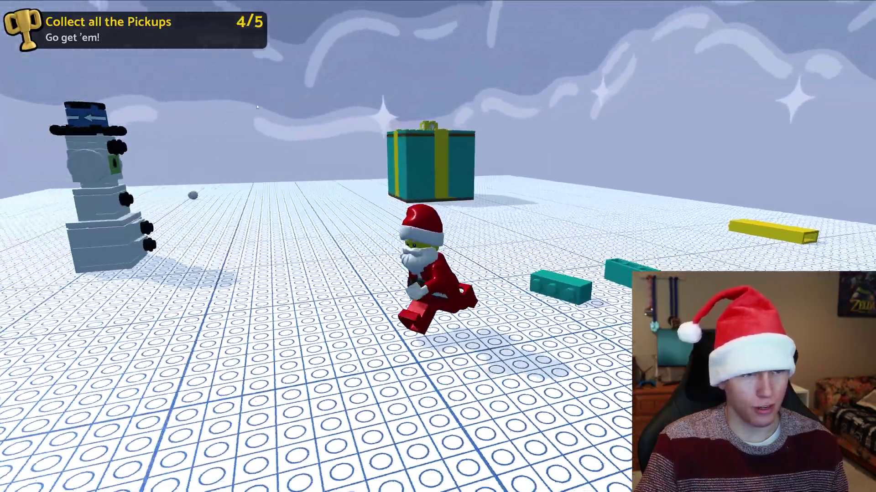
{"action": "key", "text": "s"}
{"action": "key", "text": "a"}
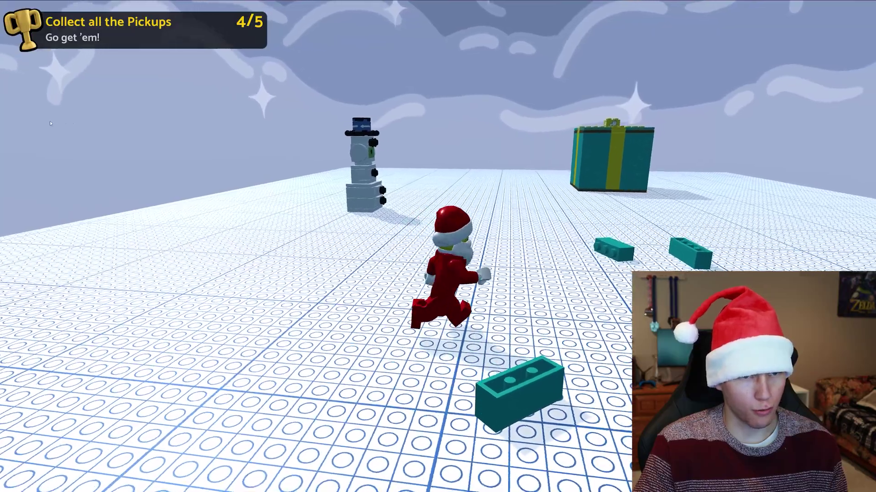
{"action": "key", "text": "w"}
{"action": "key", "text": "d"}
{"action": "key", "text": "w"}
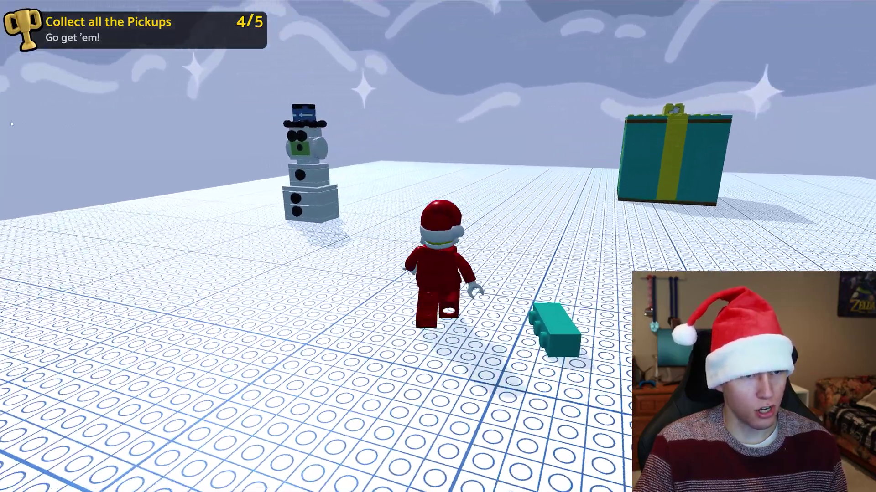
Step: Run Santa across the snow up to the rotating snowman
{"action": "key", "text": "a"}
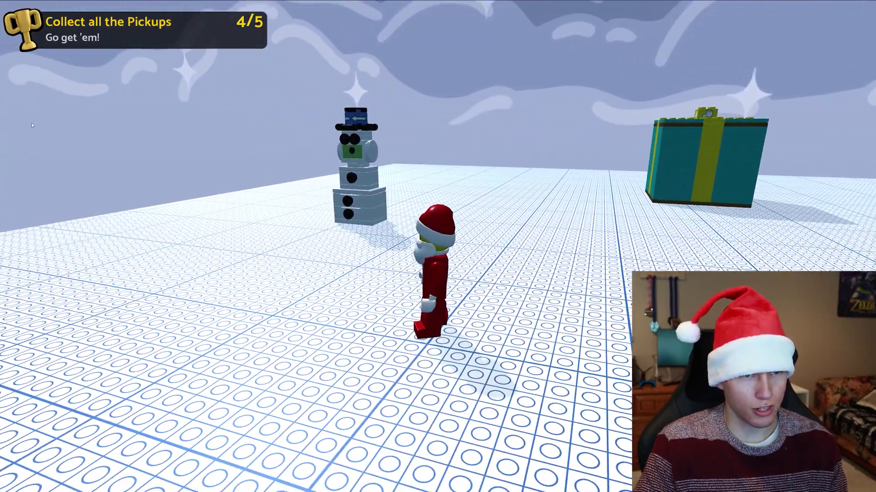
{"action": "key", "text": "w"}
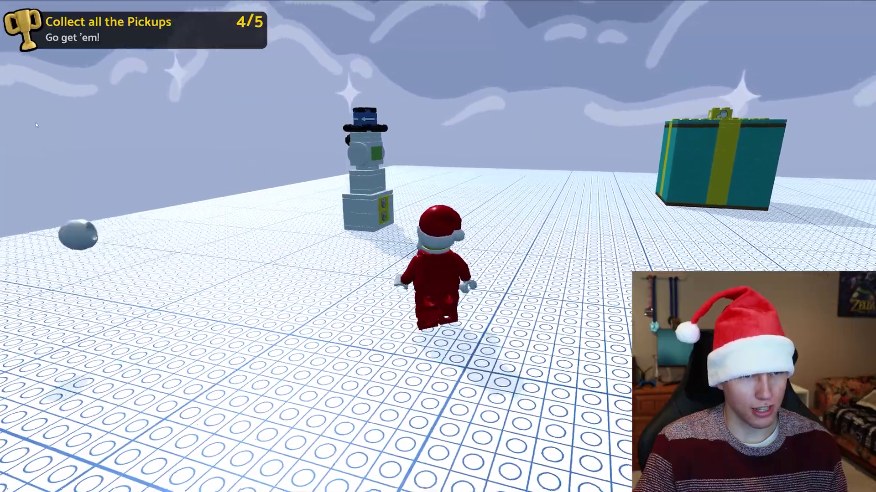
{"action": "key", "text": "a"}
{"action": "key", "text": "w"}
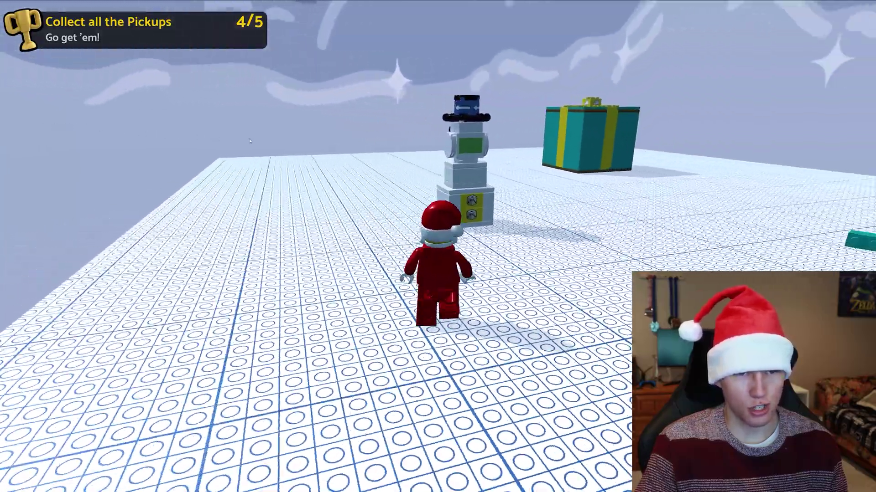
{"action": "key", "text": "a"}
{"action": "key", "text": "w"}
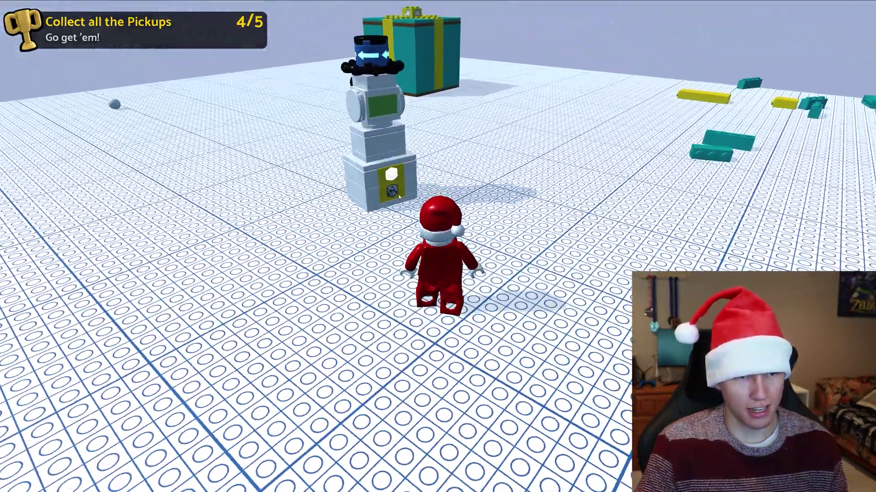
{"action": "key", "text": "a"}
{"action": "key", "text": "w"}
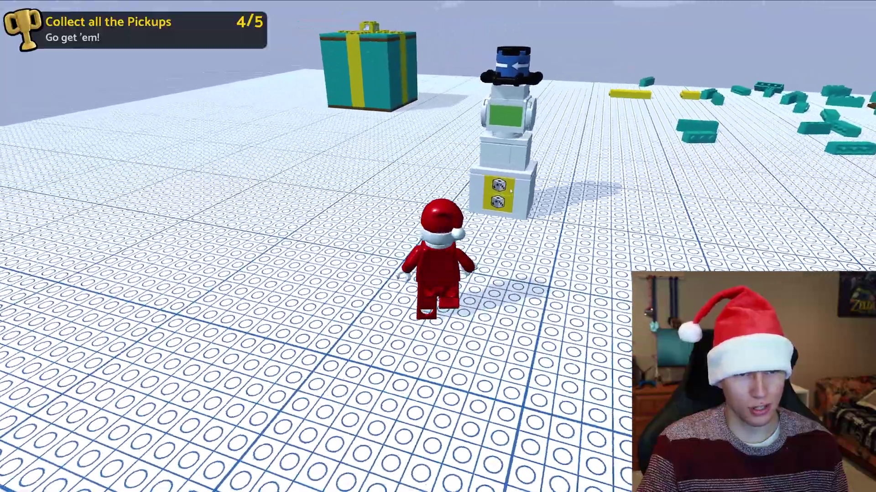
Step: Circle Santa around the snowman to test its rotation and snowball shooting
{"action": "key", "text": "a"}
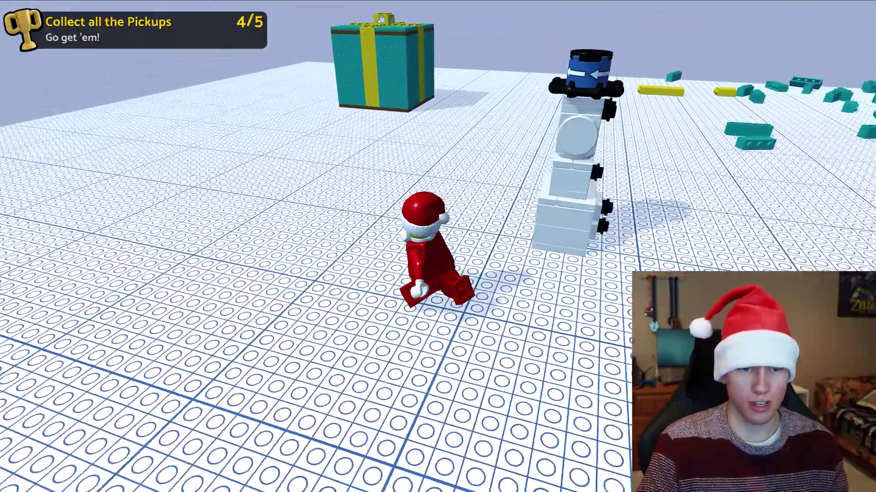
{"action": "key", "text": "w"}
{"action": "key", "text": "d"}
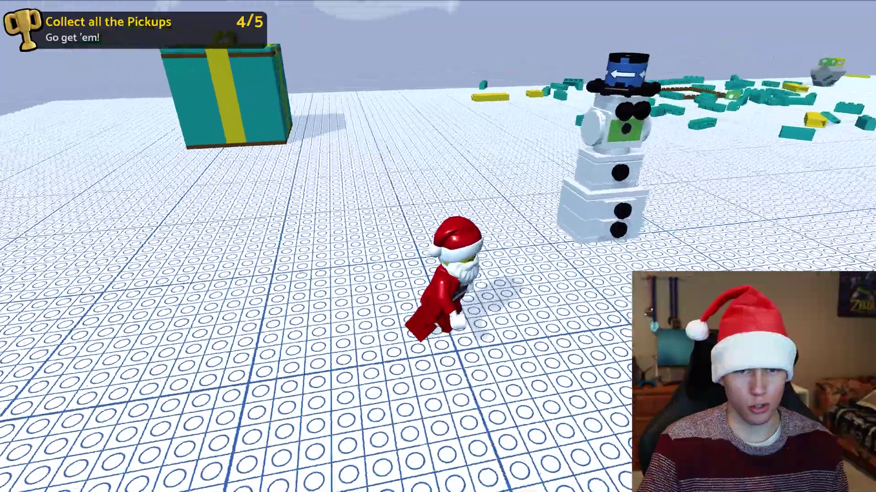
{"action": "key", "text": "s"}
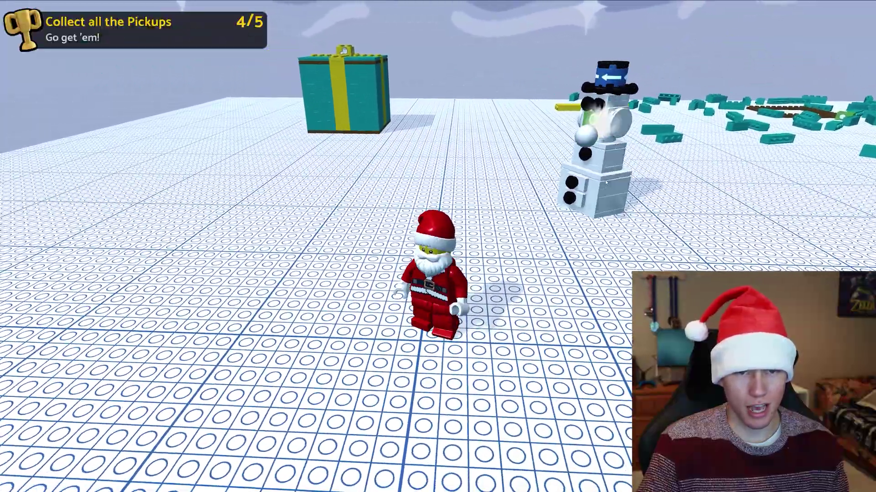
{"action": "key", "text": "a"}
{"action": "key", "text": "w"}
{"action": "key", "text": "d"}
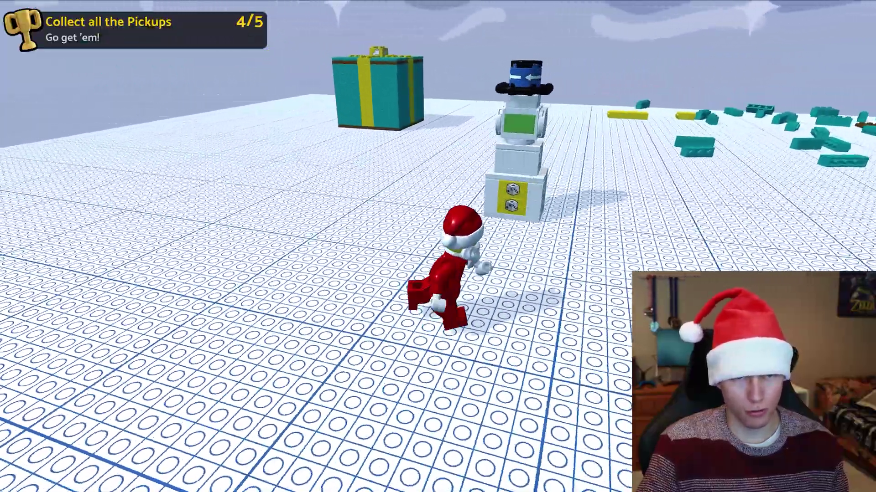
{"action": "key", "text": "d"}
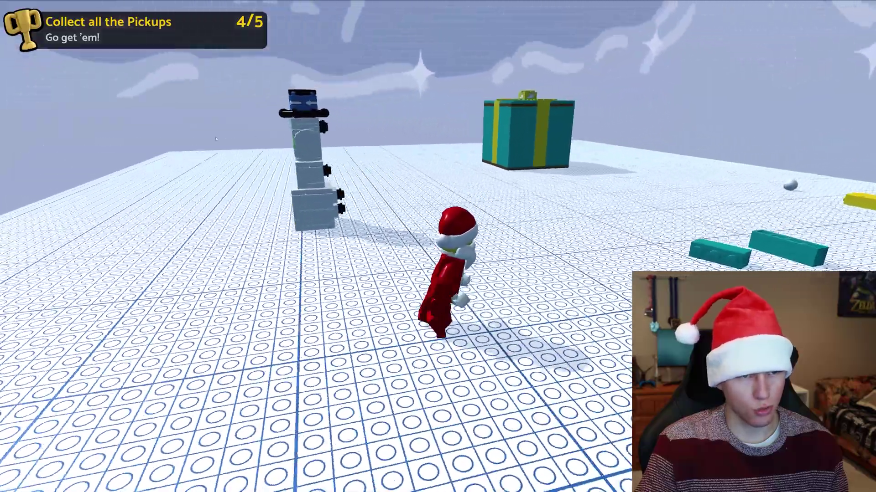
{"action": "key", "text": "w"}
{"action": "key", "text": "a"}
{"action": "key", "text": "s"}
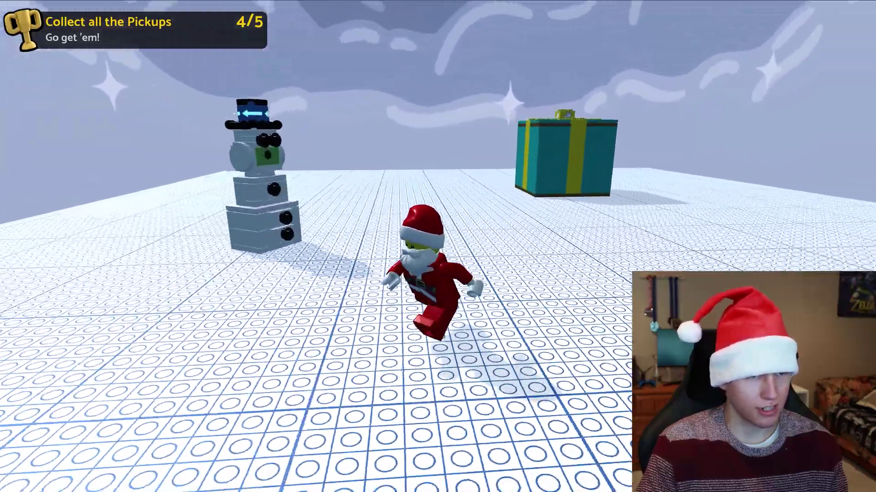
Step: Weave Santa back and forth close to the snowman to dodge its snowballs
{"action": "key", "text": "w"}
{"action": "key", "text": "a"}
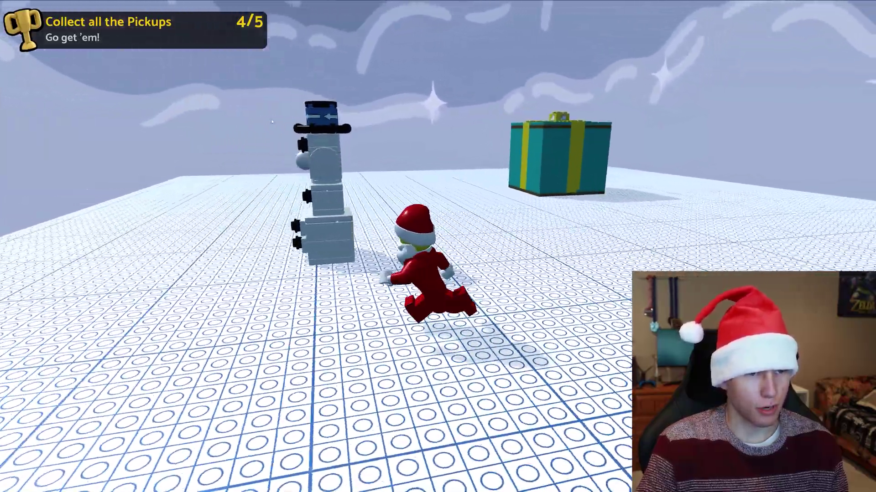
{"action": "key", "text": "s"}
{"action": "key", "text": "a"}
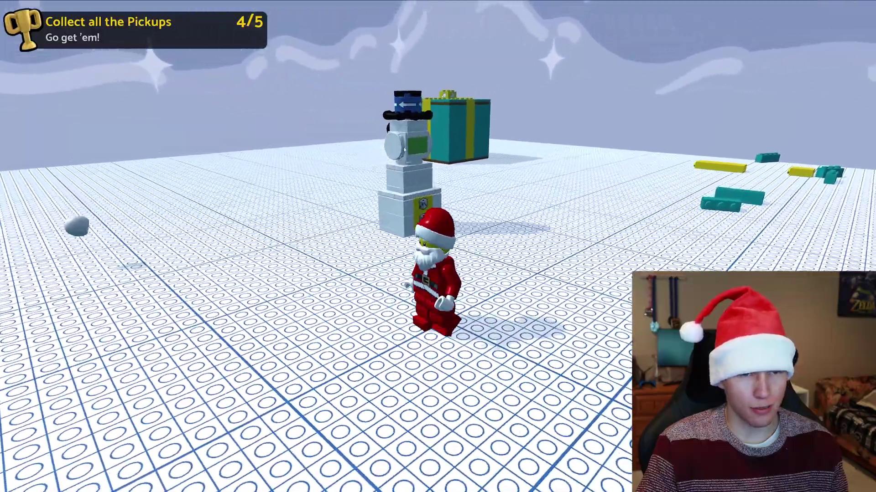
{"action": "key", "text": "d"}
{"action": "key", "text": "s"}
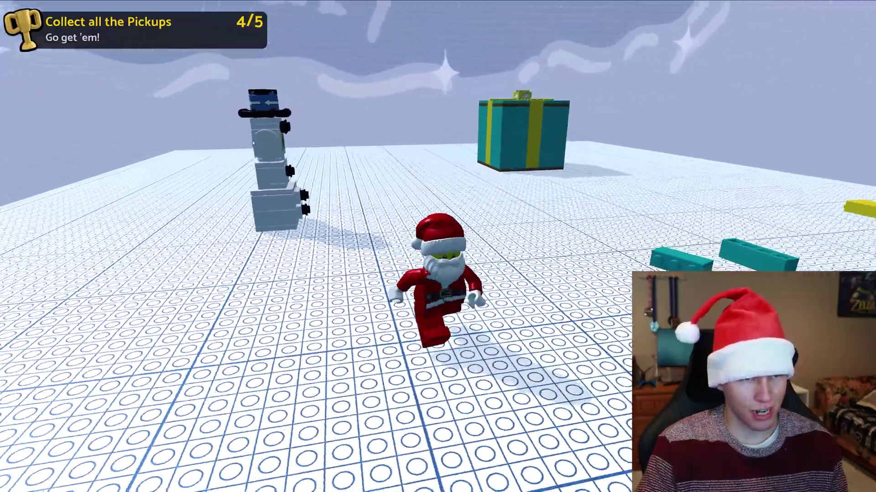
{"action": "key", "text": "w"}
{"action": "key", "text": "a"}
{"action": "key", "text": "s"}
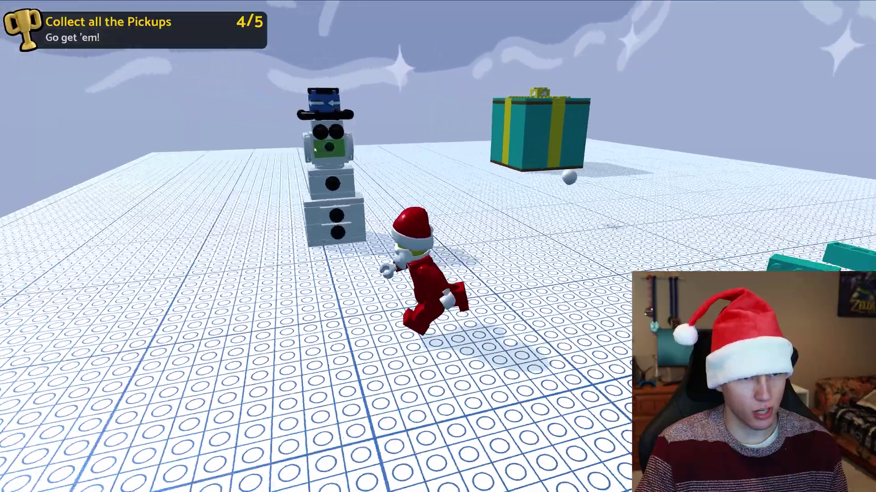
{"action": "key", "text": "s"}
{"action": "key", "text": "d"}
{"action": "key", "text": "a"}
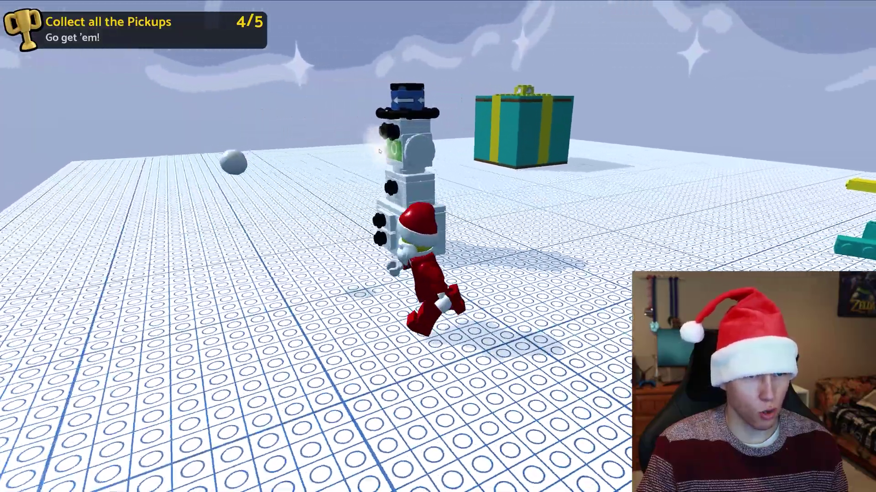
{"action": "key", "text": "a"}
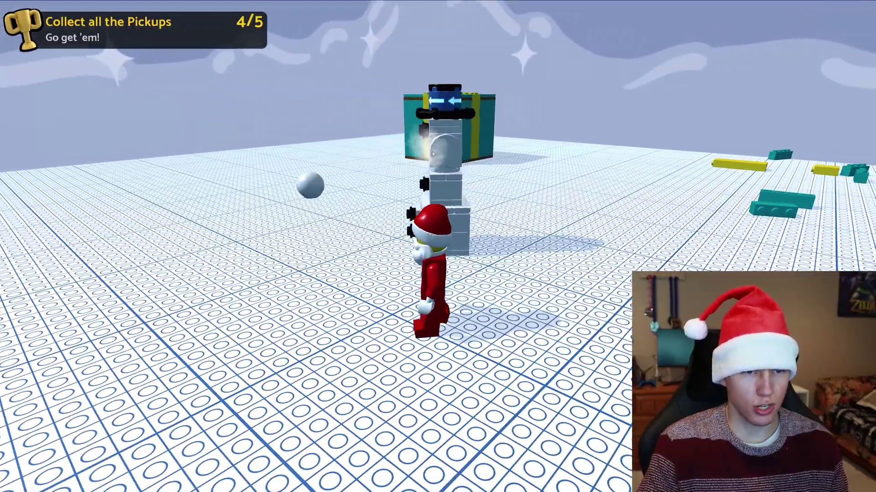
Step: Run Santa away from the snowman and around to the remaining large teal present
{"action": "key", "text": "s"}
{"action": "key", "text": "d"}
{"action": "key", "text": "w"}
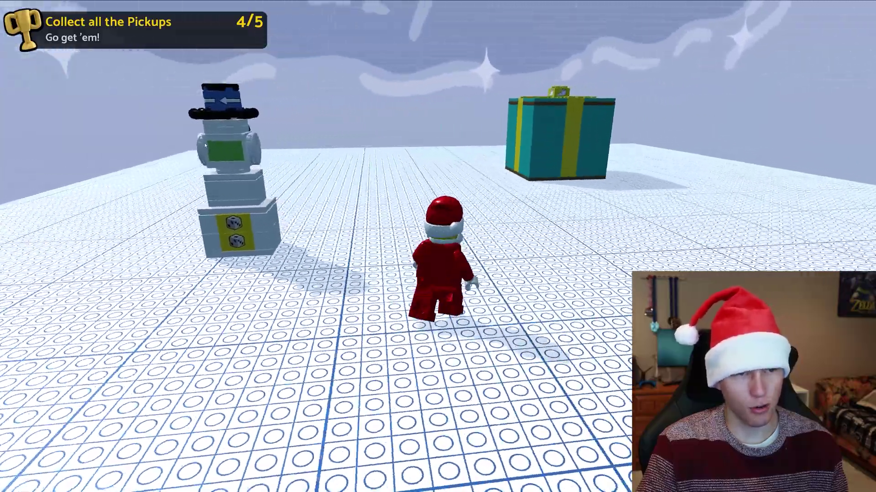
{"action": "key", "text": "d"}
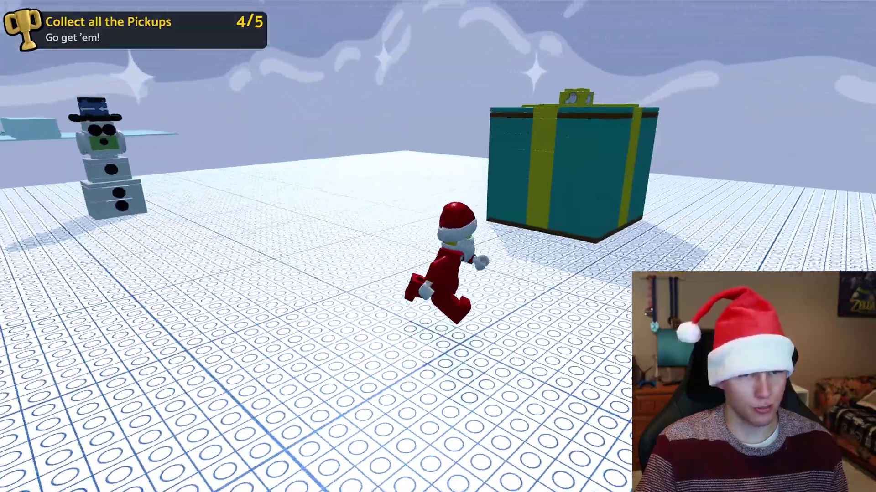
{"action": "key", "text": "w"}
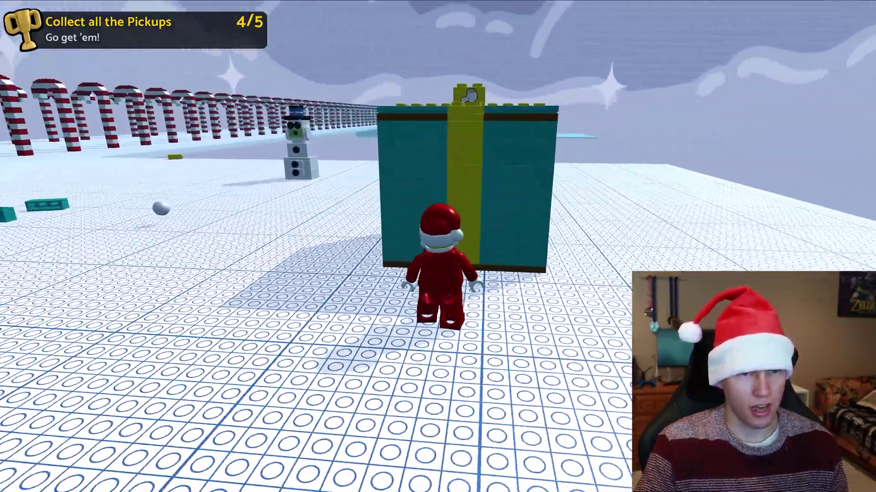
Step: Double-jump Santa onto the lid of the remaining teal present to blow it up
{"action": "key", "text": "w"}
{"action": "key", "text": "space"}
{"action": "key", "text": "space"}
{"action": "key", "text": "d"}
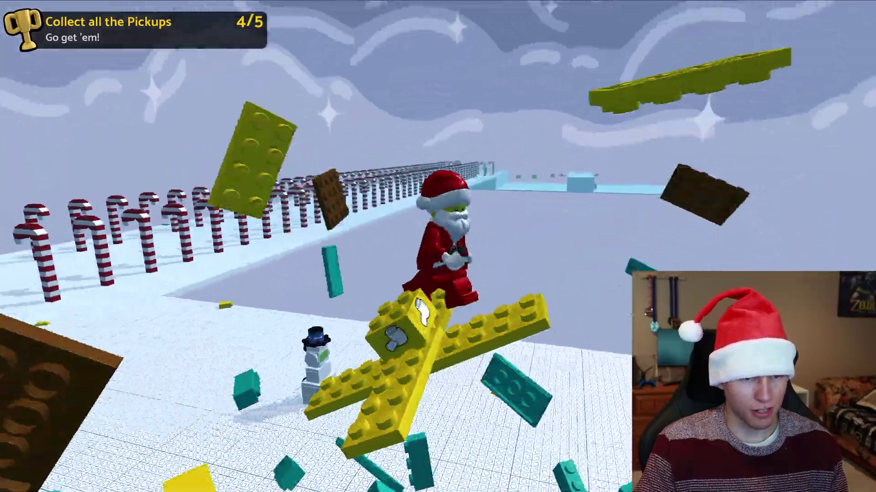
Step: Walk Santa through the scattered teal bricks towards the last red present beyond the brown frame
{"action": "key", "text": "a"}
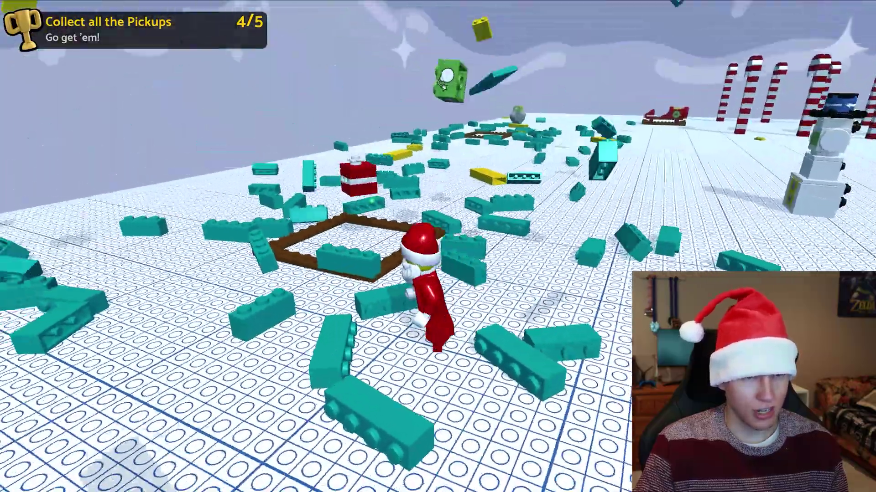
{"action": "key", "text": "a"}
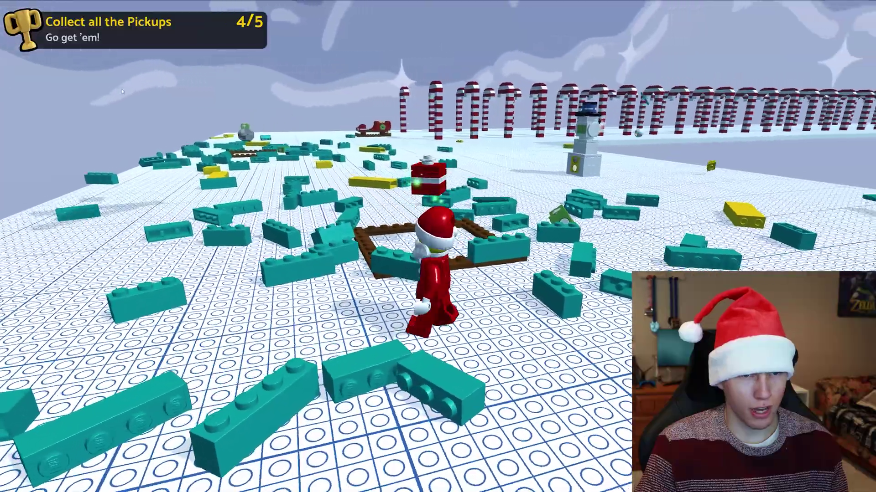
{"action": "key", "text": "w"}
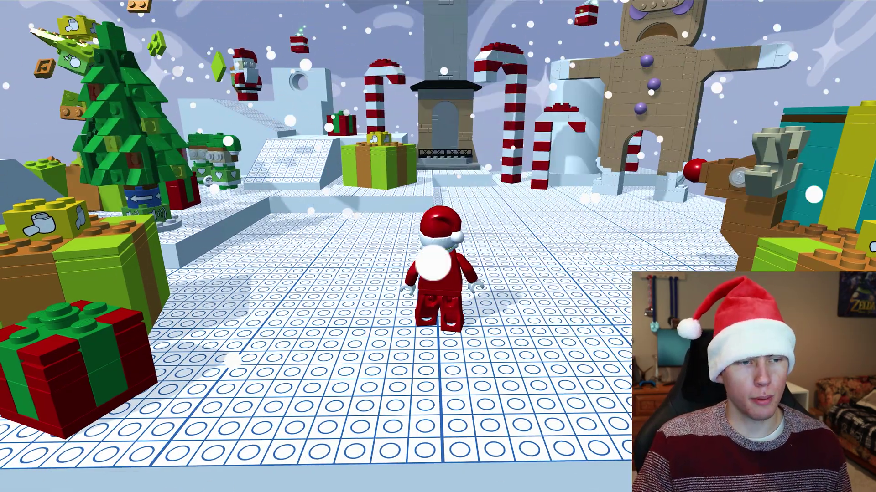
Step: Walk Santa around the finished winter level, from its front edge towards the tall chimney between the candy canes
{"action": "key", "text": "d"}
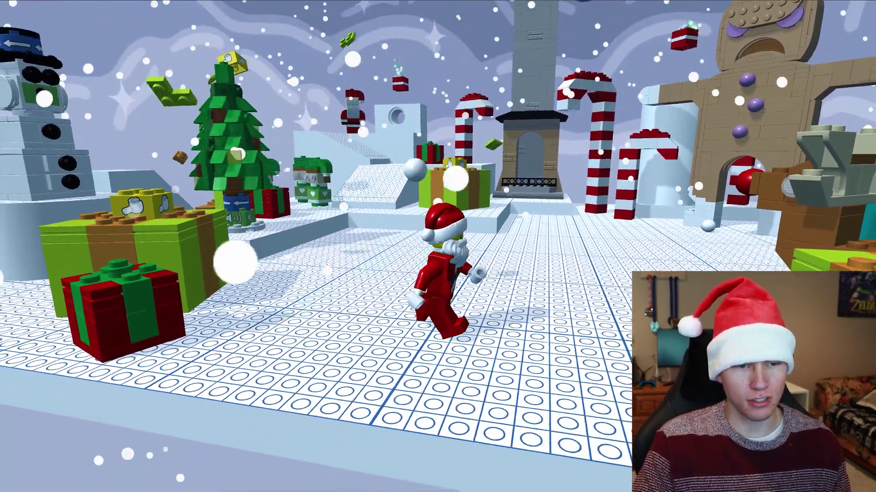
{"action": "key", "text": "a"}
{"action": "key", "text": "d"}
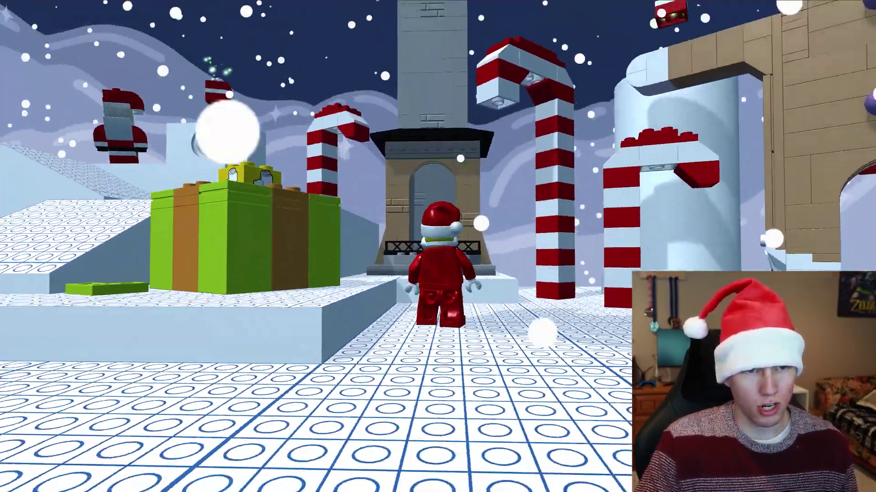
{"action": "key", "text": "s"}
{"action": "key", "text": "w"}
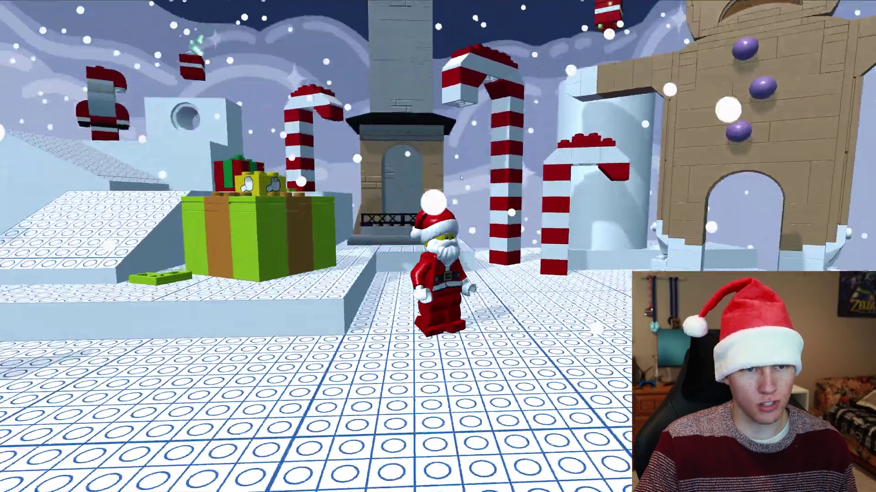
Step: Jump Santa up the snowy ledges and position him in front of the chimney's fireplace
{"action": "key", "text": "space"}
{"action": "key", "text": "a"}
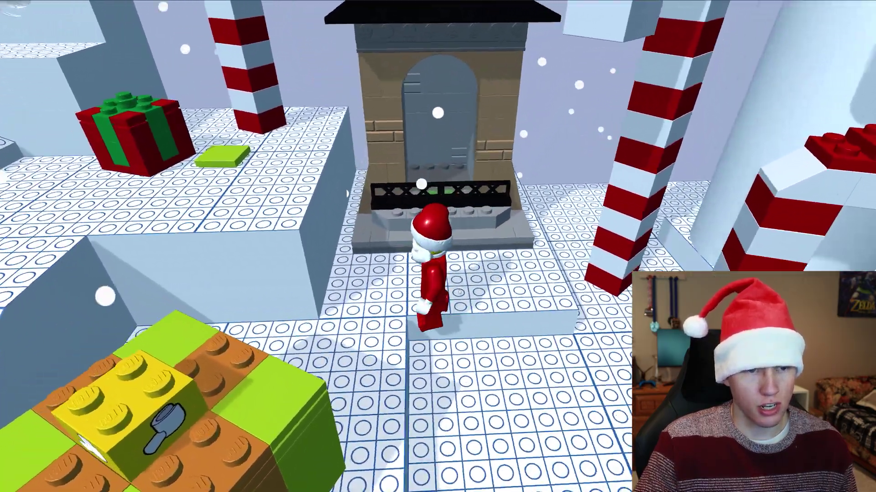
{"action": "key", "text": "w"}
{"action": "key", "text": "d"}
{"action": "key", "text": "a"}
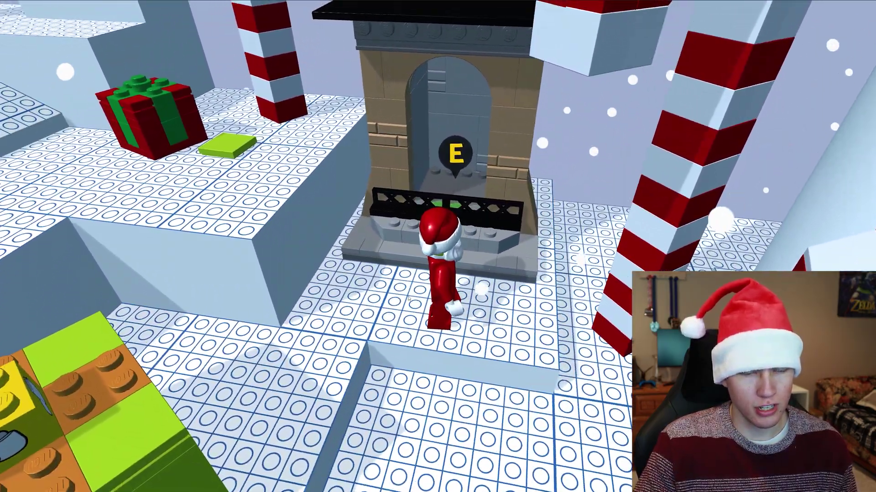
{"action": "key", "text": "w"}
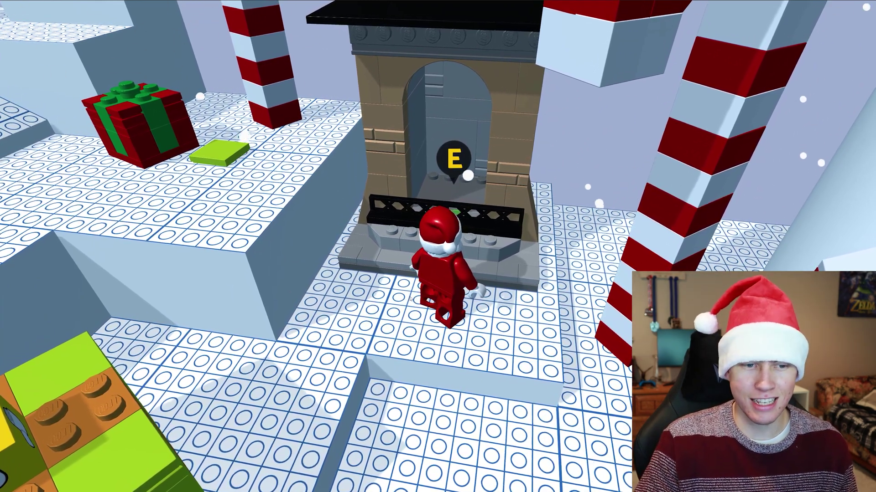
Step: Activate the fireplace to send Santa up the chimney, and make him jump on the flying sleigh
{"action": "key", "text": "e"}
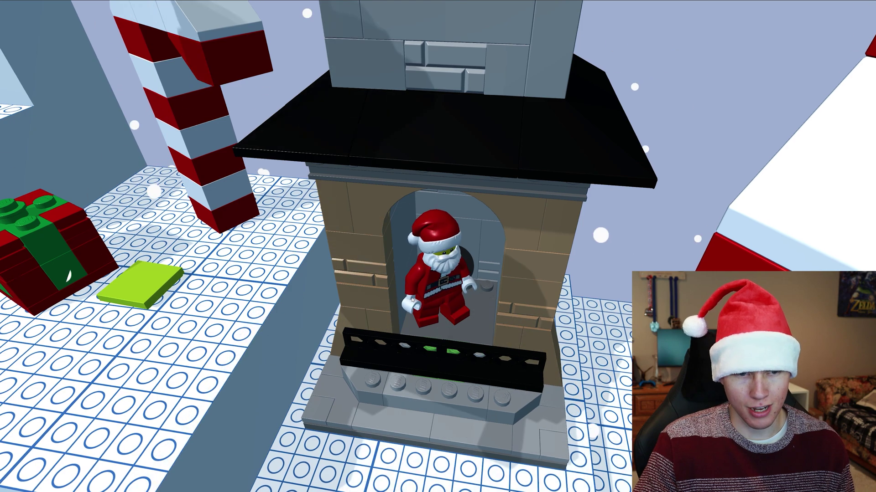
{"action": "left_click", "coordinate": [411, 298]}
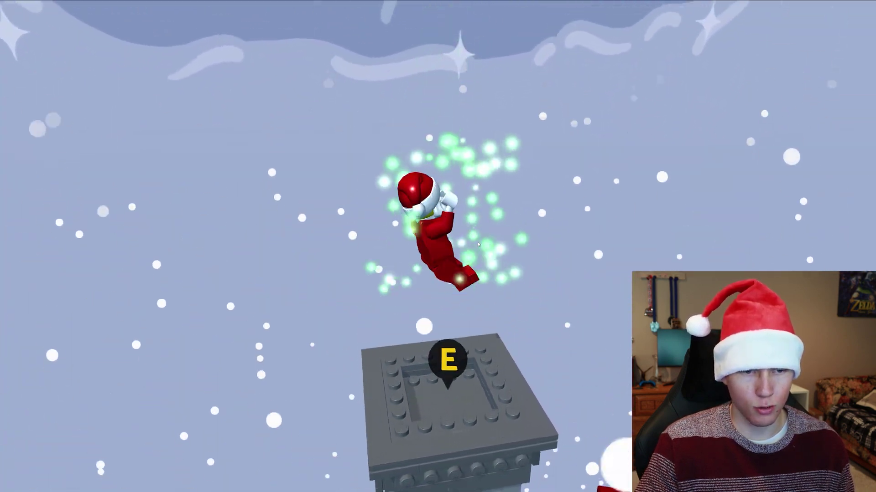
{"action": "key", "text": "e"}
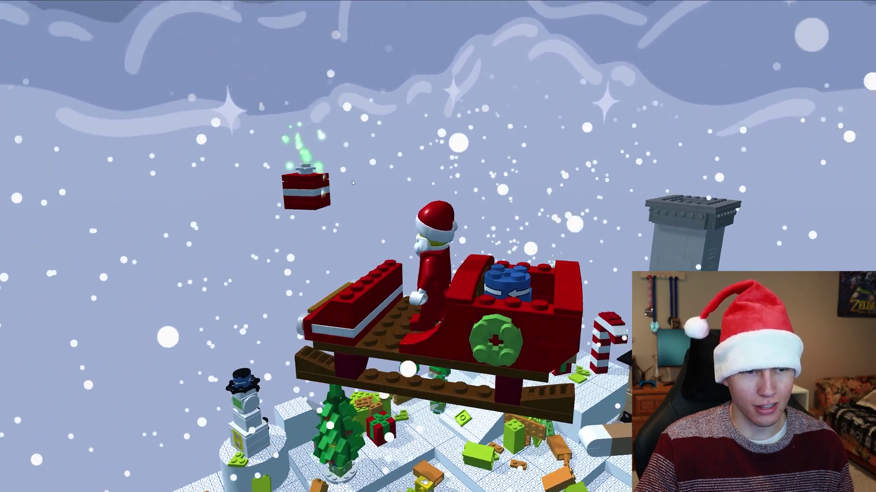
{"action": "key", "text": "space"}
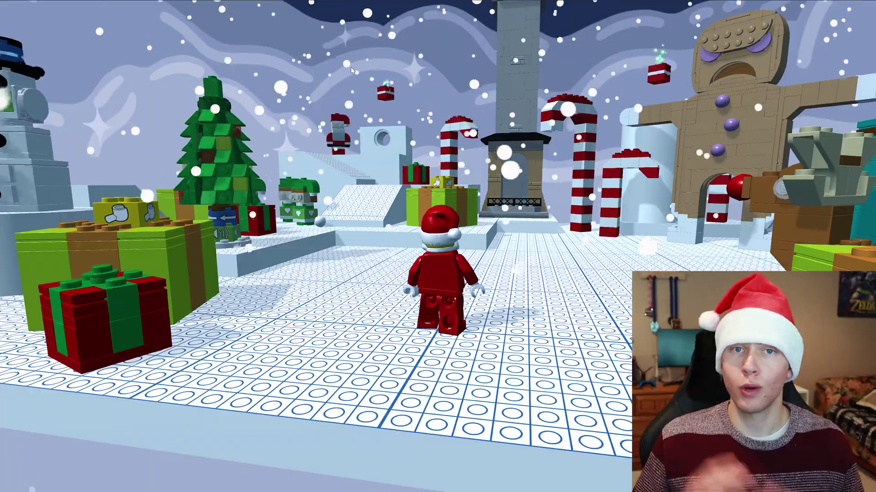
Step: Run Santa from the level's front edge to the snowman's pedestal, double-jumping beside the large lime-green present
{"action": "key", "text": "a"}
{"action": "key", "text": "a"}
{"action": "key", "text": "space"}
{"action": "key", "text": "space"}
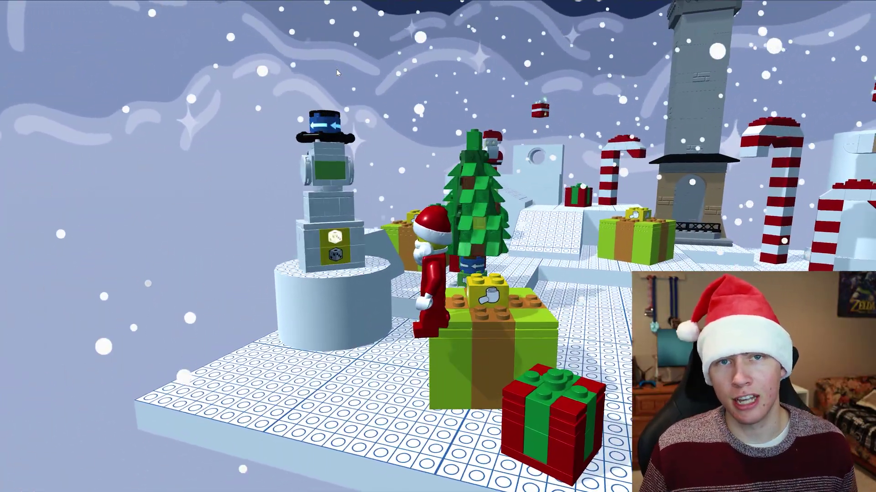
{"action": "key", "text": "d"}
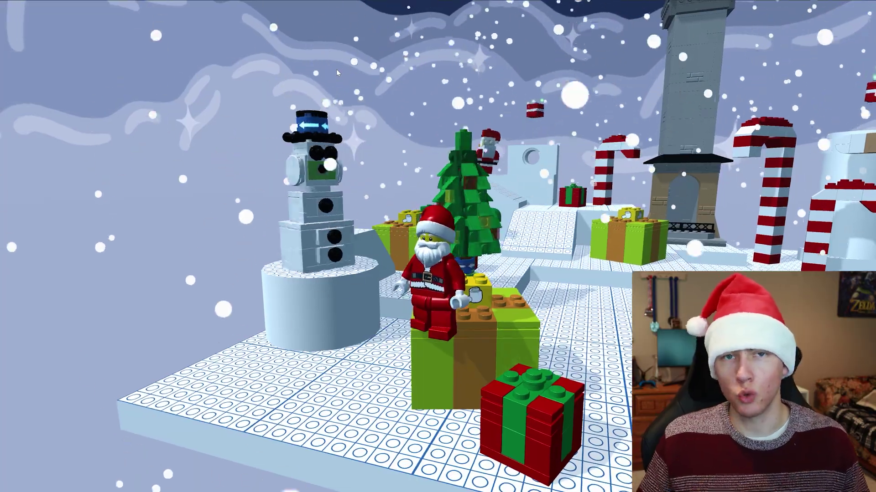
{"action": "key", "text": "w"}
{"action": "key", "text": "space"}
{"action": "key", "text": "space"}
{"action": "key", "text": "d"}
{"action": "key", "text": "w"}
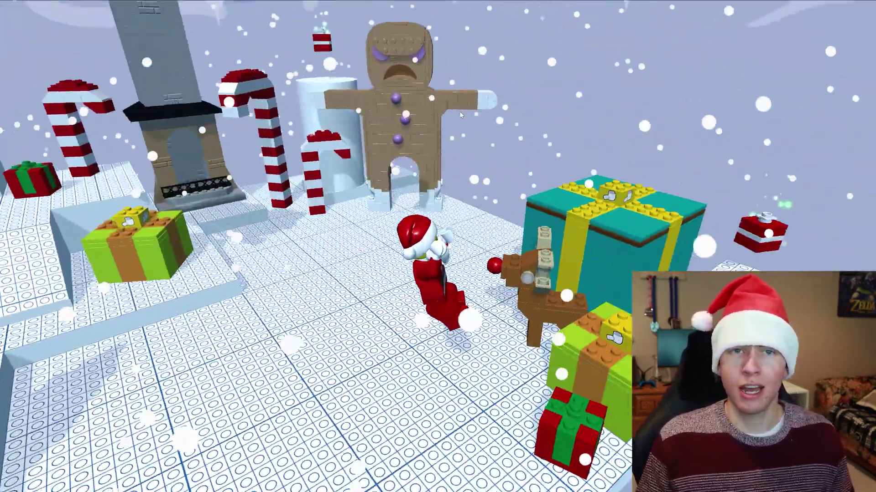
{"action": "key", "text": "d"}
{"action": "key", "text": "space"}
{"action": "key", "text": "space"}
{"action": "key", "text": "w"}
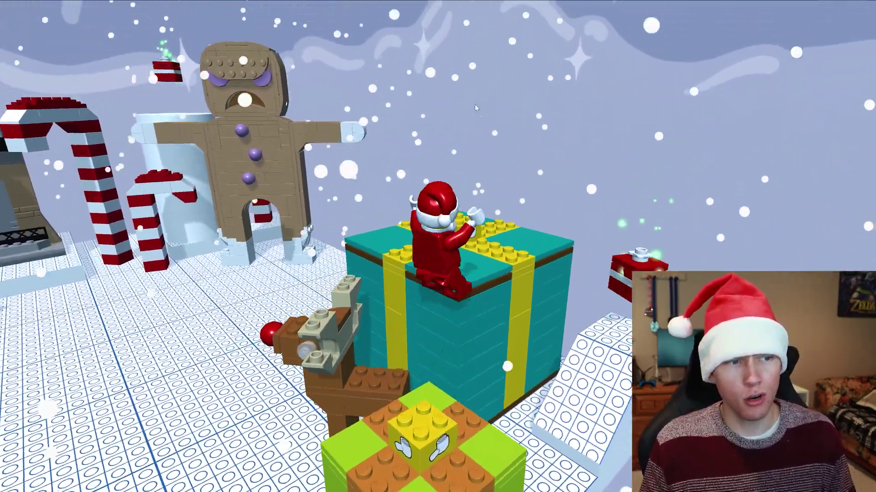
{"action": "key", "text": "space"}
{"action": "key", "text": "space"}
{"action": "key", "text": "w"}
{"action": "key", "text": "space"}
{"action": "key", "text": "space"}
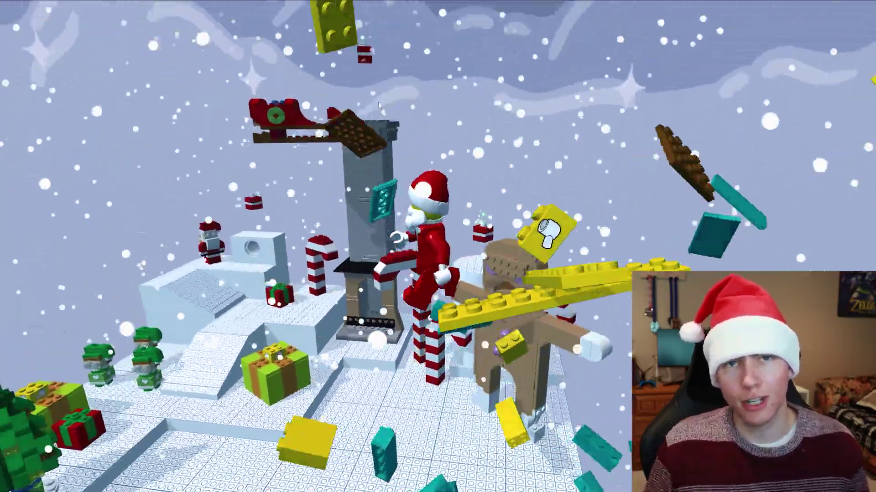
{"action": "key", "text": "w"}
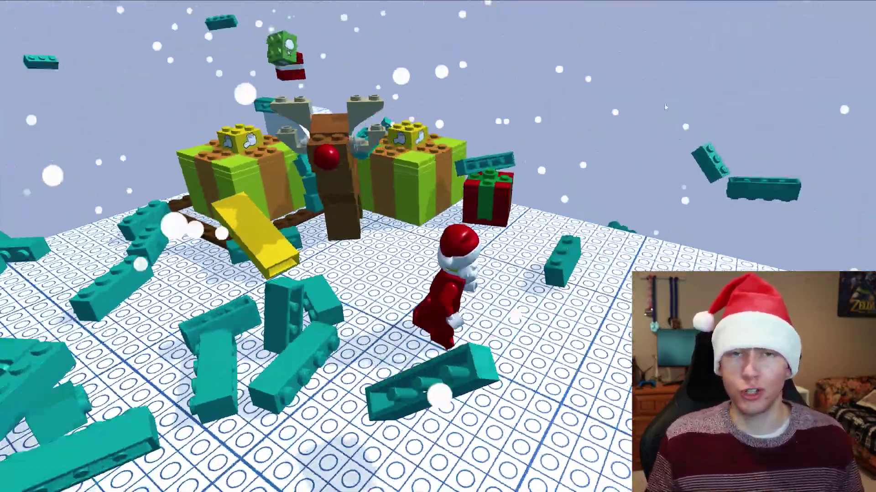
{"action": "key", "text": "space"}
{"action": "key", "text": "space"}
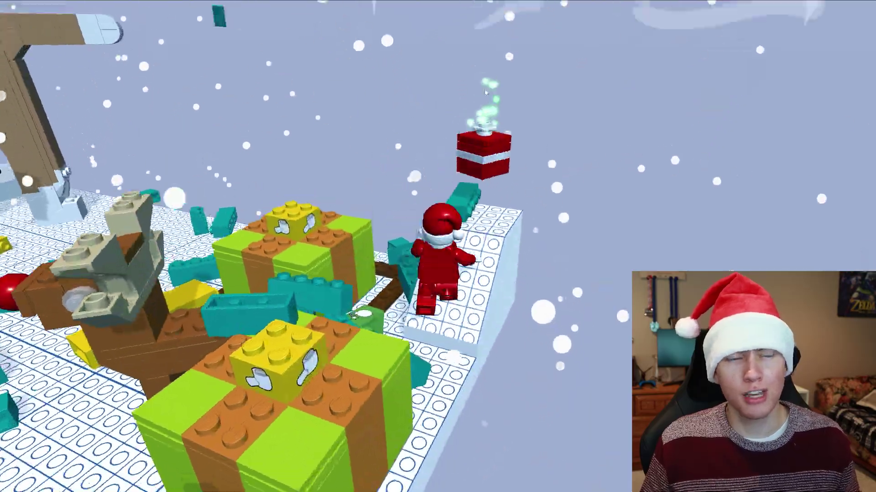
{"action": "key", "text": "w"}
{"action": "key", "text": "space"}
{"action": "key", "text": "space"}
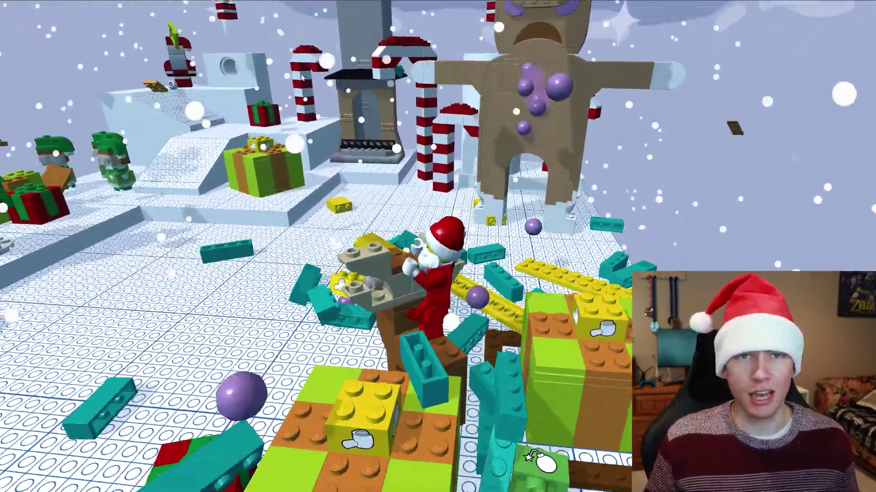
{"action": "key", "text": "a"}
{"action": "key", "text": "space"}
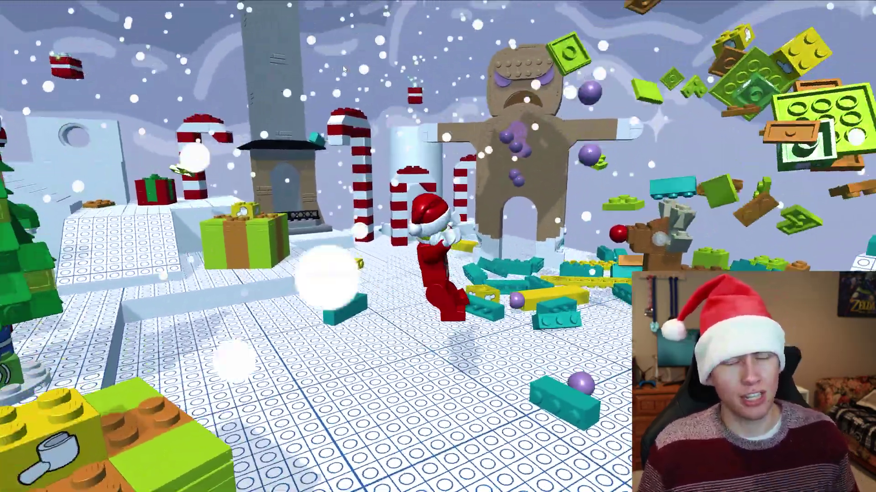
{"action": "key", "text": "d"}
{"action": "key", "text": "space"}
{"action": "key", "text": "space"}
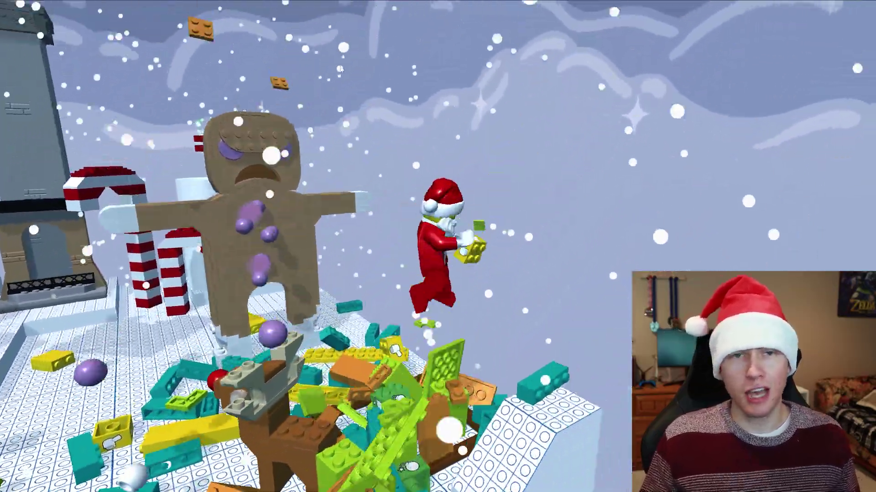
{"action": "key", "text": "w"}
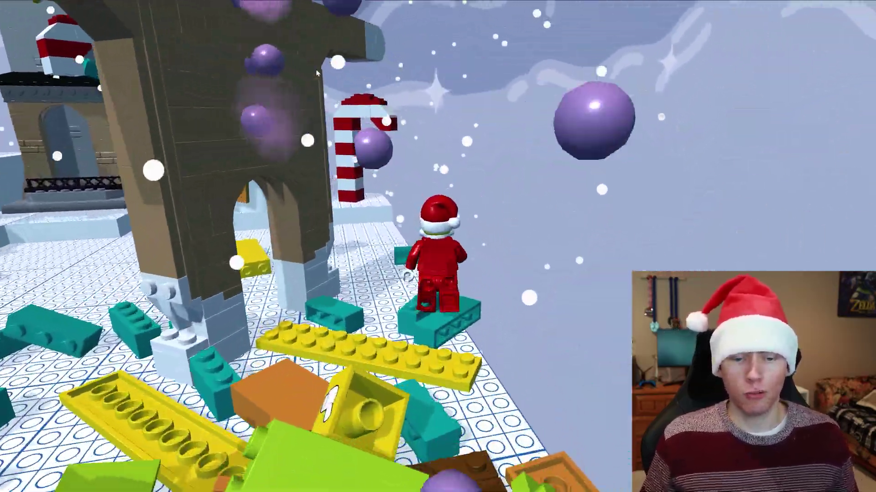
{"action": "key", "text": "w"}
{"action": "key", "text": "a"}
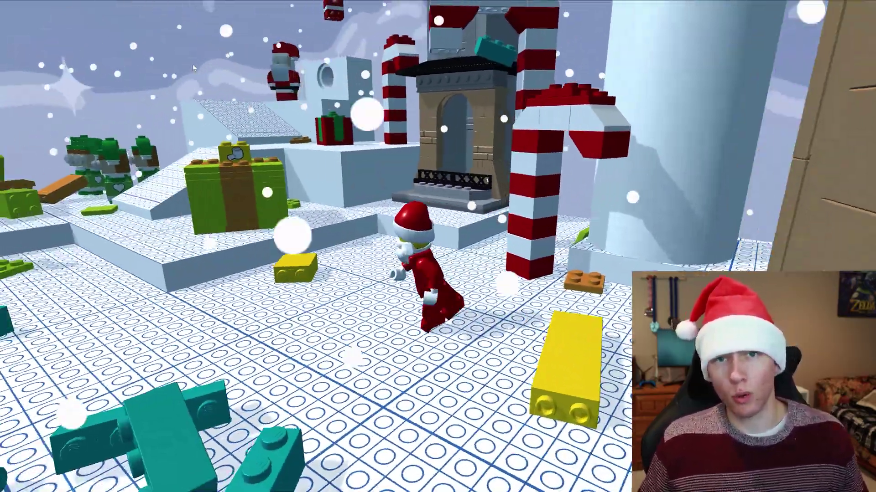
{"action": "key", "text": "w"}
{"action": "key", "text": "space"}
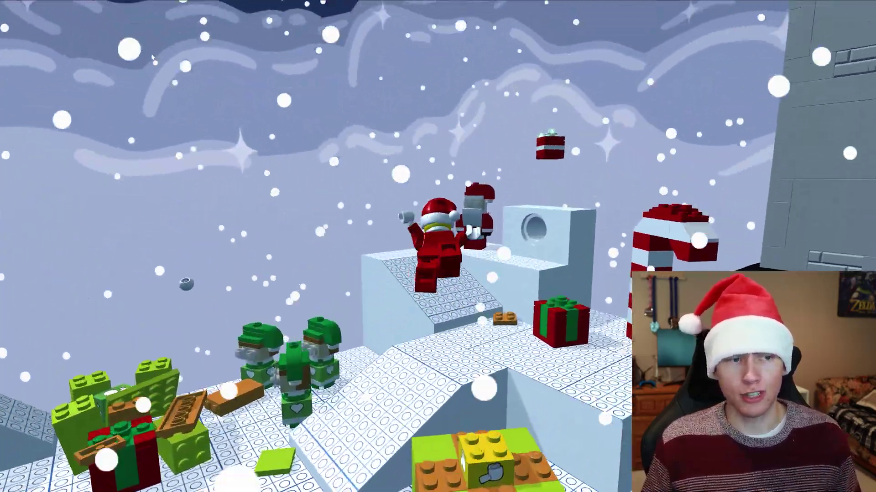
{"action": "key", "text": "w"}
{"action": "key", "text": "space"}
{"action": "key", "text": "space"}
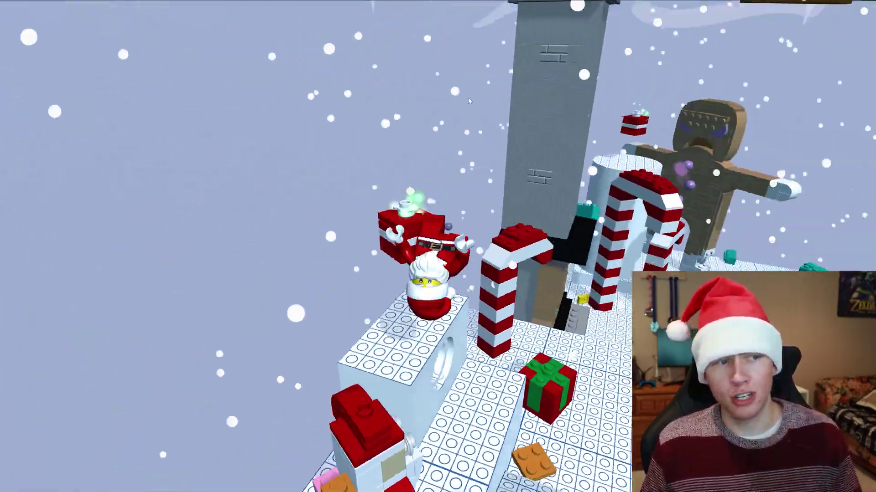
{"action": "key", "text": "w"}
{"action": "key", "text": "space"}
{"action": "key", "text": "space"}
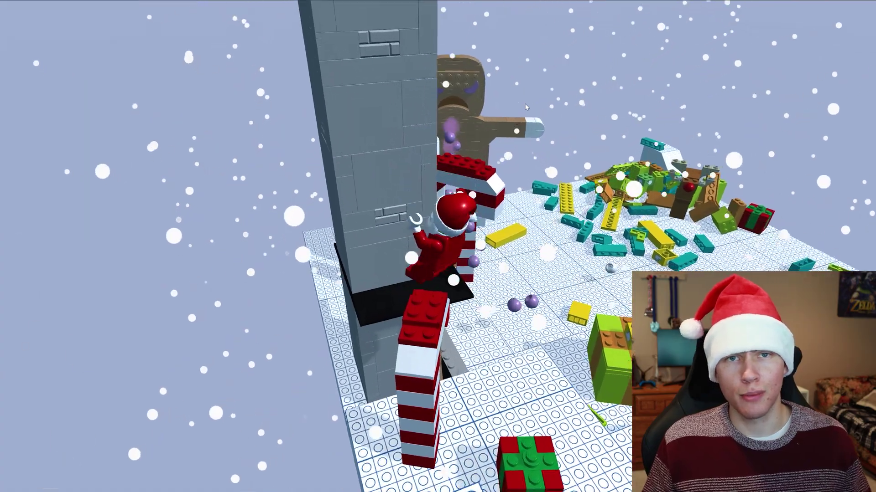
{"action": "key", "text": "w"}
{"action": "key", "text": "space"}
{"action": "key", "text": "space"}
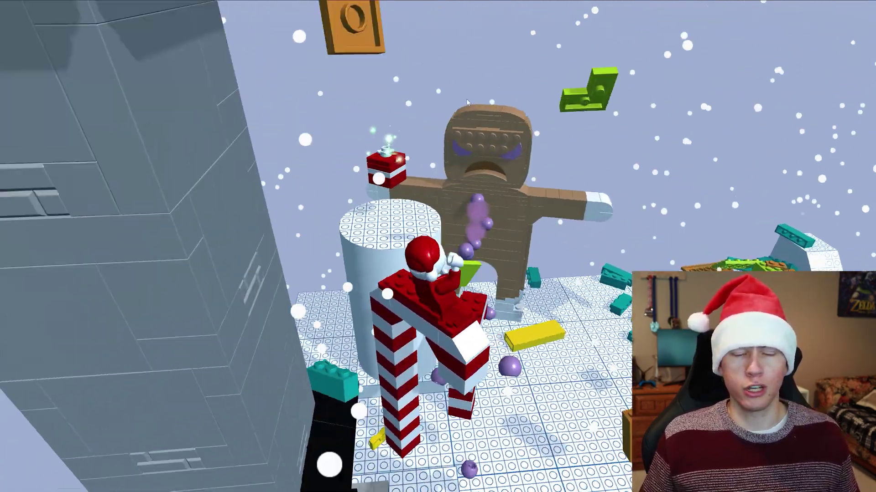
{"action": "key", "text": "w"}
{"action": "key", "text": "space"}
{"action": "key", "text": "space"}
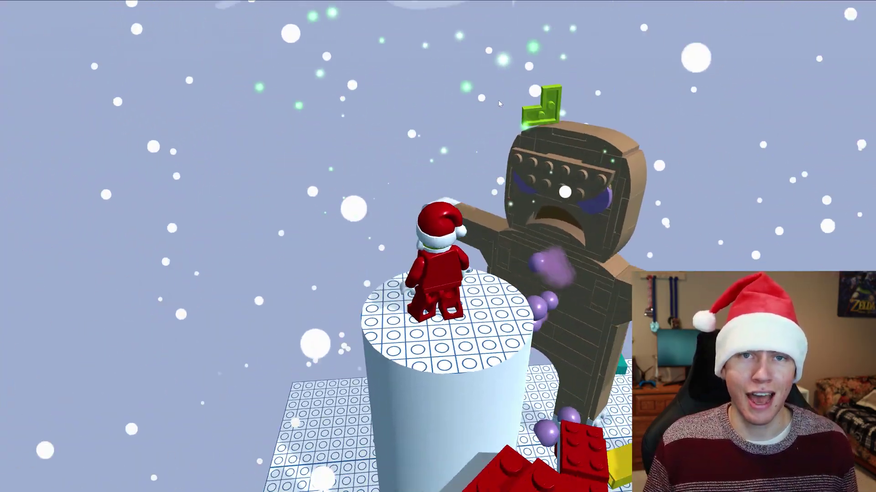
{"action": "key", "text": "space"}
{"action": "key", "text": "w"}
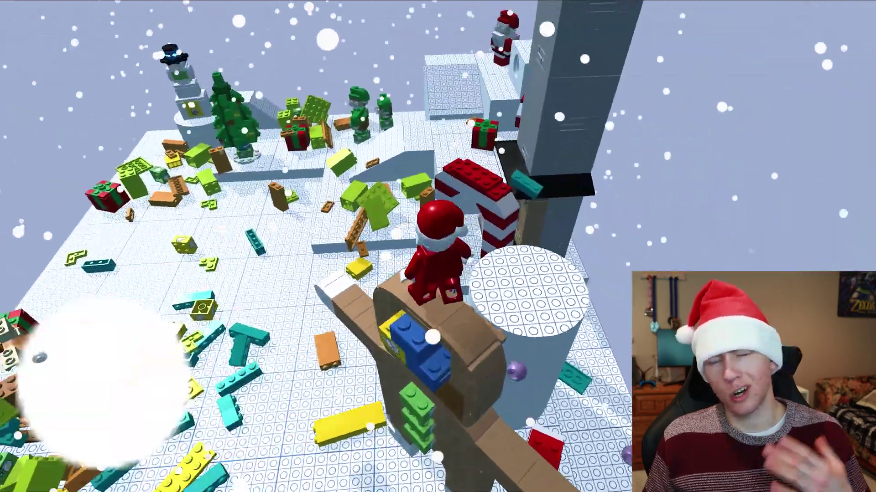
{"action": "key", "text": "w"}
{"action": "key", "text": "space"}
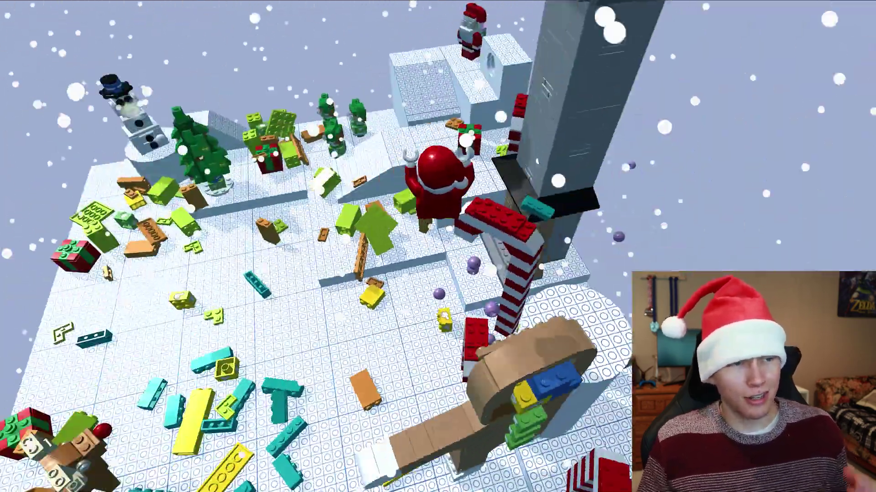
{"action": "key", "text": "space"}
{"action": "key", "text": "w"}
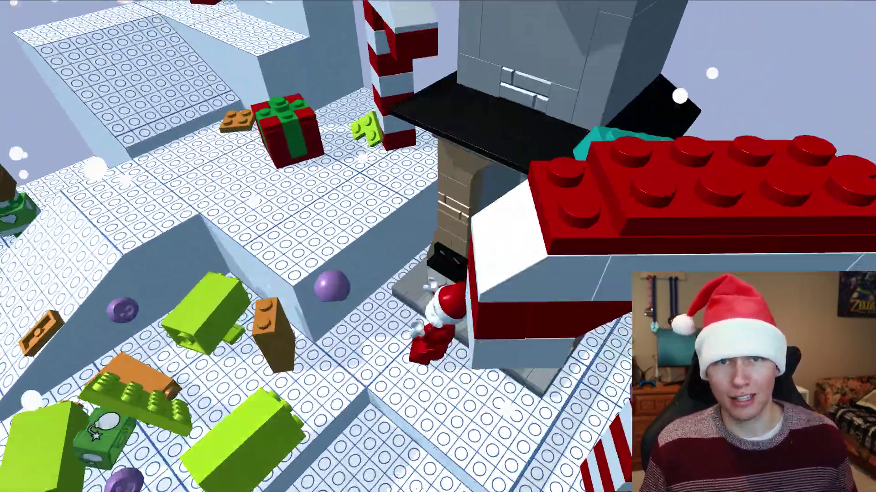
{"action": "key", "text": "space"}
{"action": "key", "text": "w"}
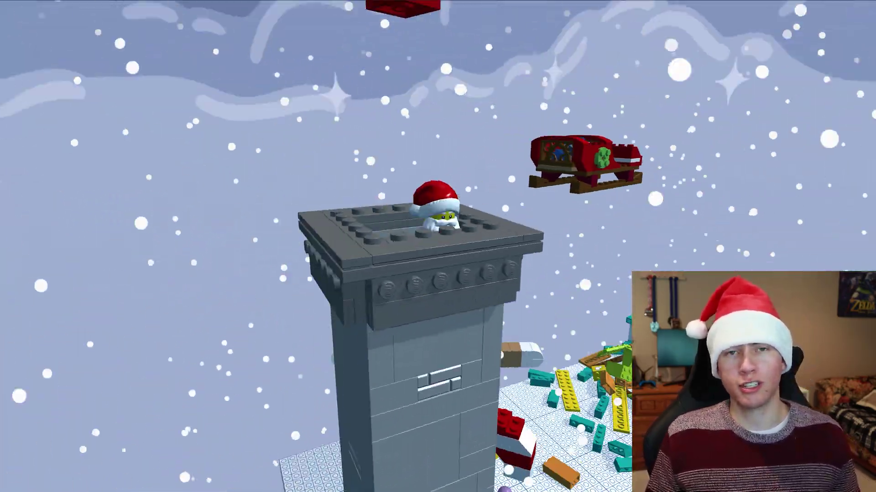
{"action": "key", "text": "w"}
{"action": "key", "text": "space"}
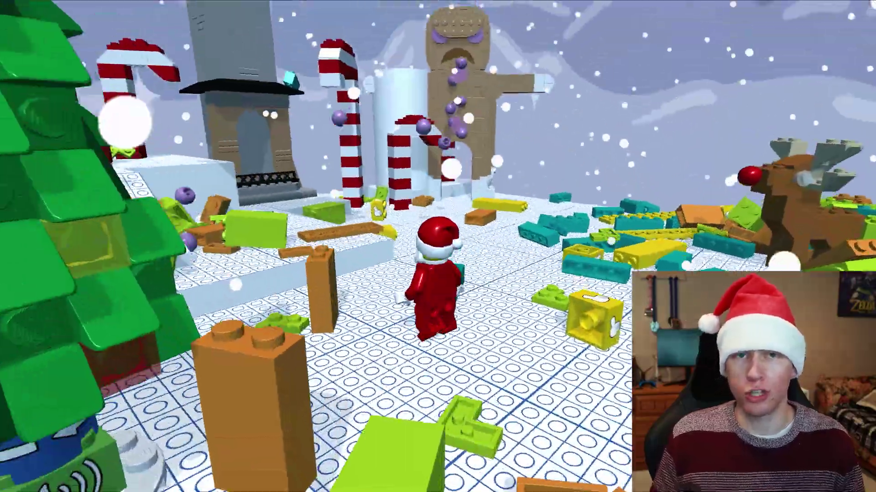
{"action": "key", "text": "w"}
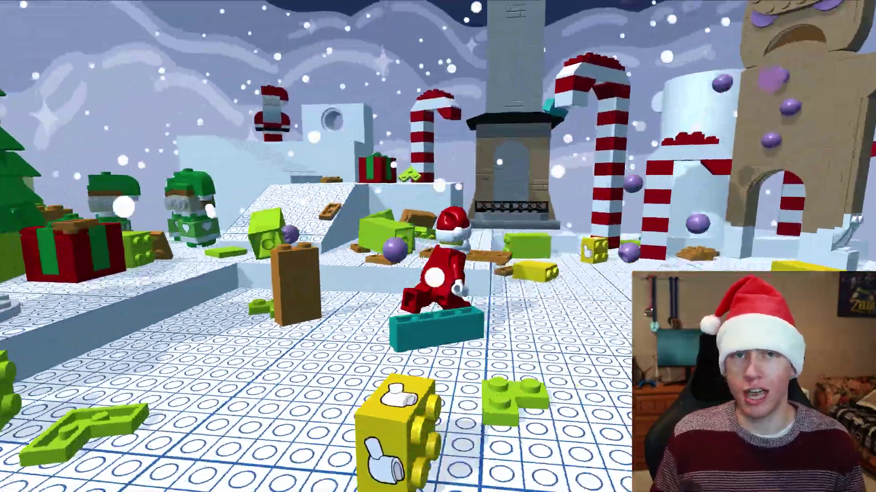
{"action": "key", "text": "w"}
{"action": "key", "text": "space"}
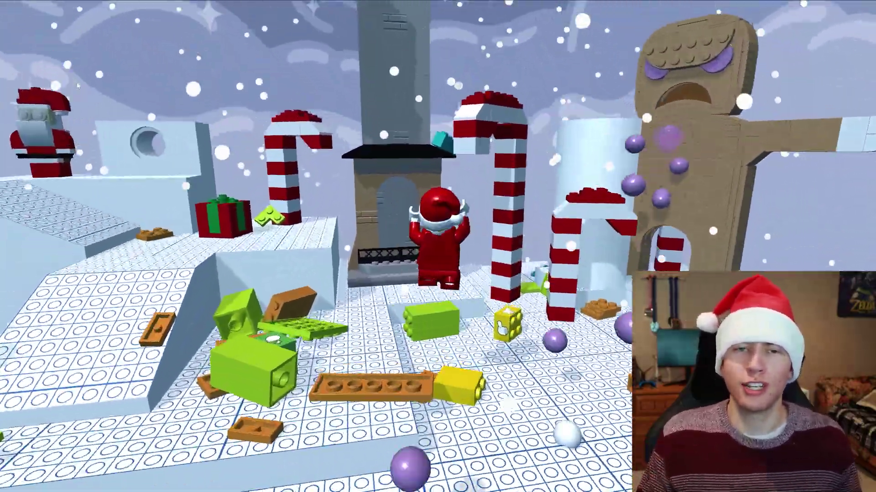
{"action": "key", "text": "w"}
{"action": "key", "text": "space"}
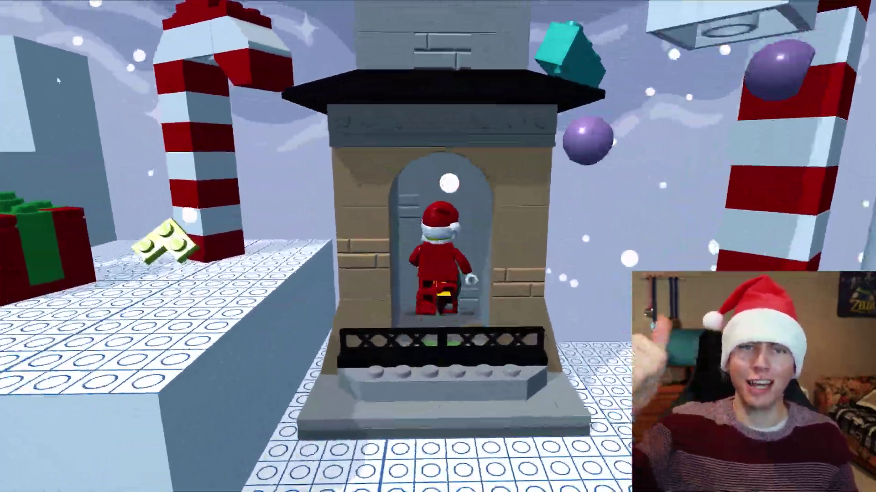
{"action": "key", "text": "space"}
{"action": "key", "text": "e"}
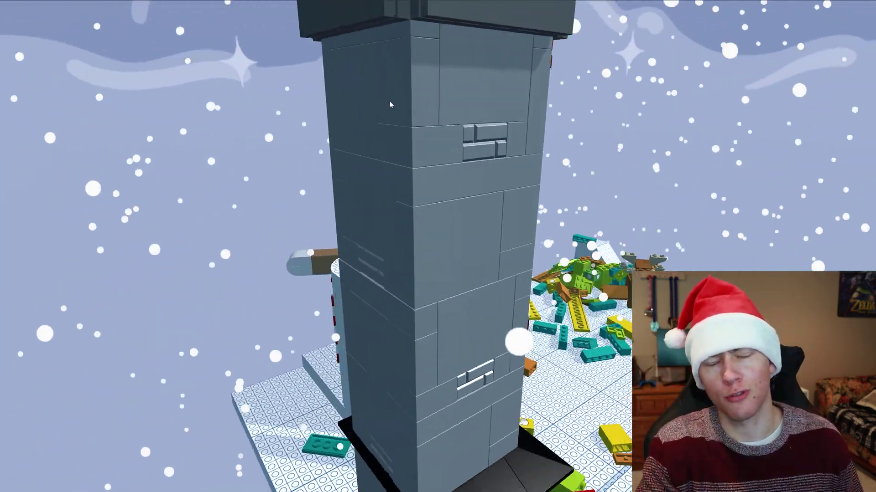
{"action": "key", "text": "space"}
{"action": "key", "text": "space"}
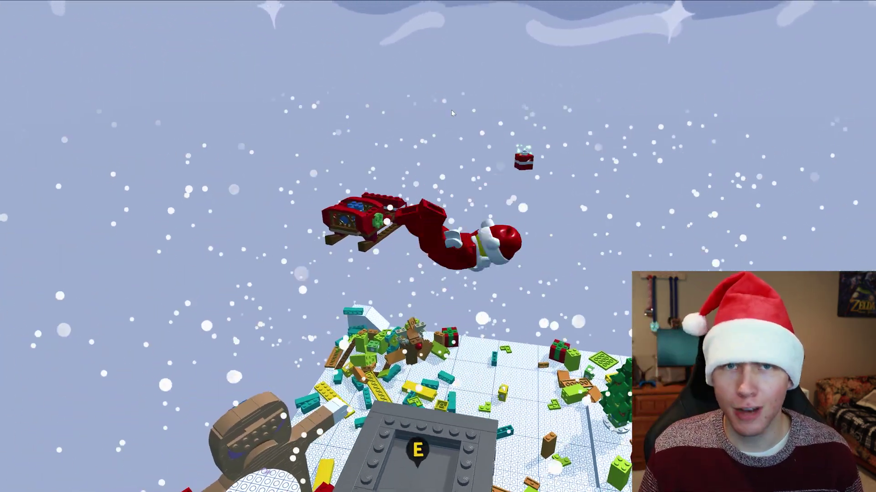
{"action": "key", "text": "e"}
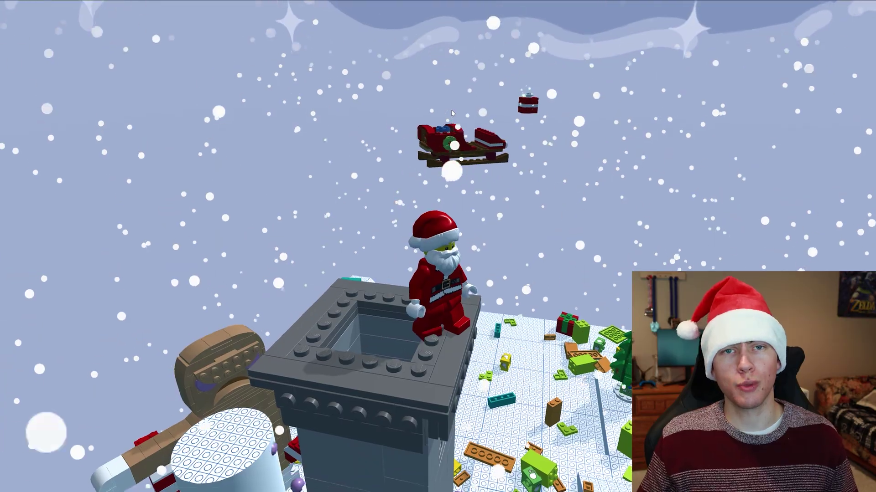
{"action": "key", "text": "d"}
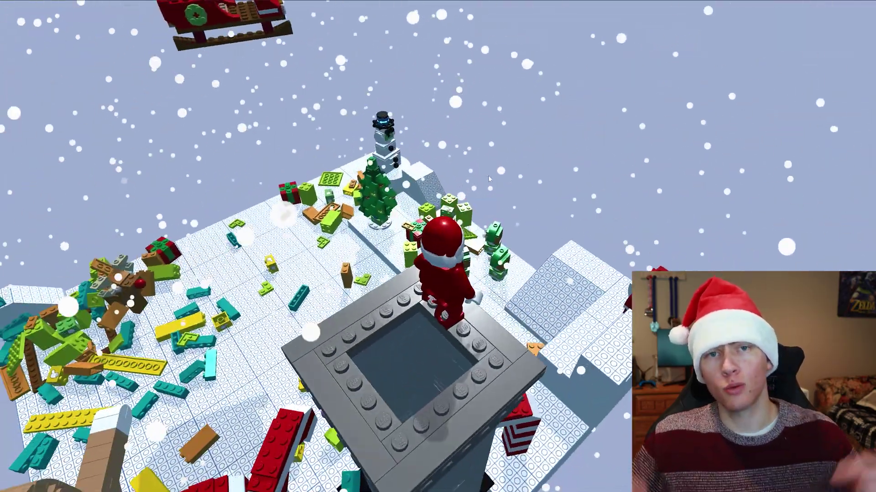